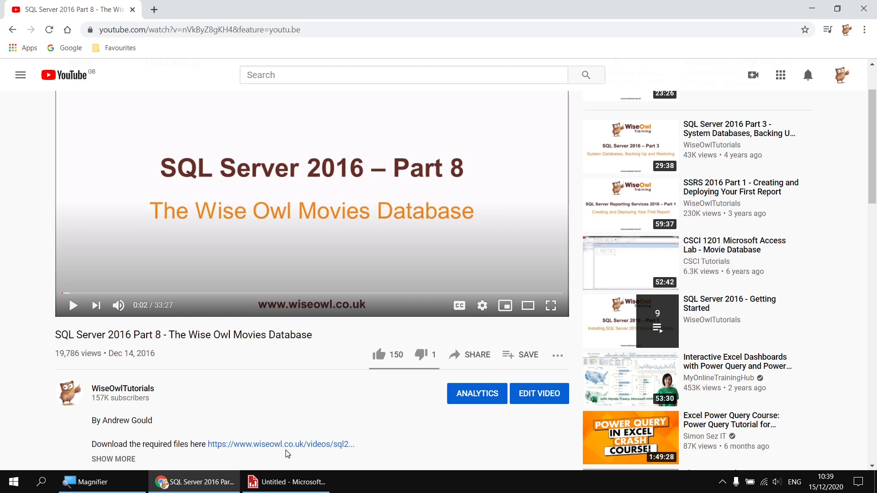
# Step: Switch to Report Builder and add a data source named Movies that uses a connection embedded in the report
pyautogui.moveTo(286, 481)
pyautogui.click(267, 454)
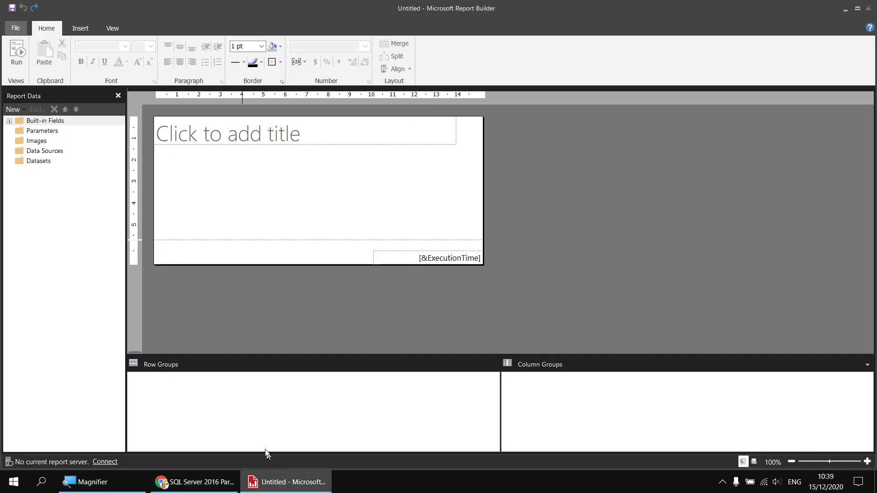
pyautogui.rightClick(67, 153)
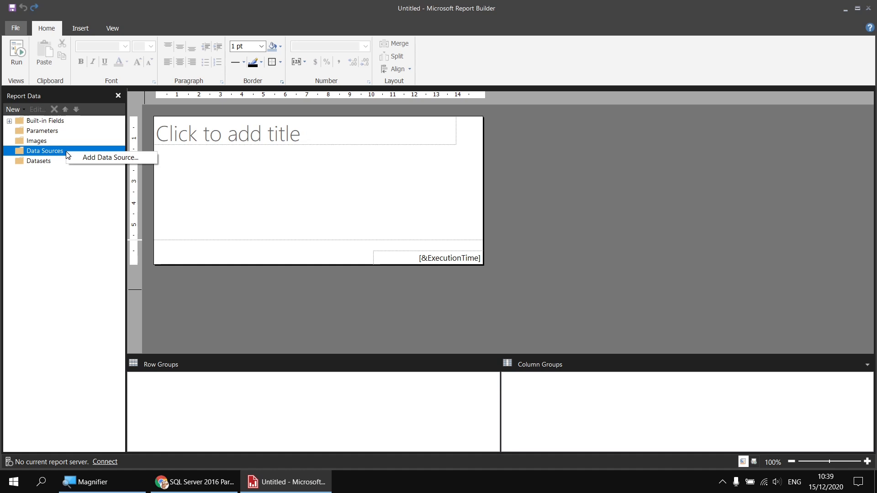
pyautogui.click(78, 155)
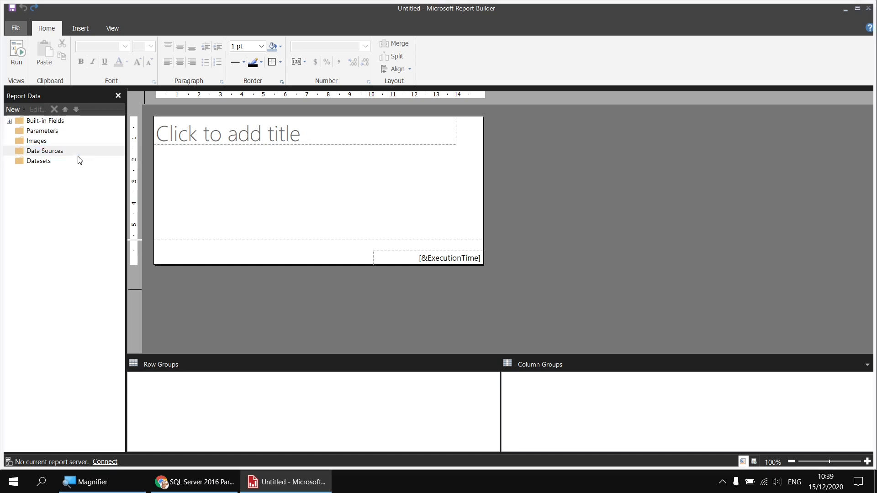
pyautogui.doubleClick(350, 119)
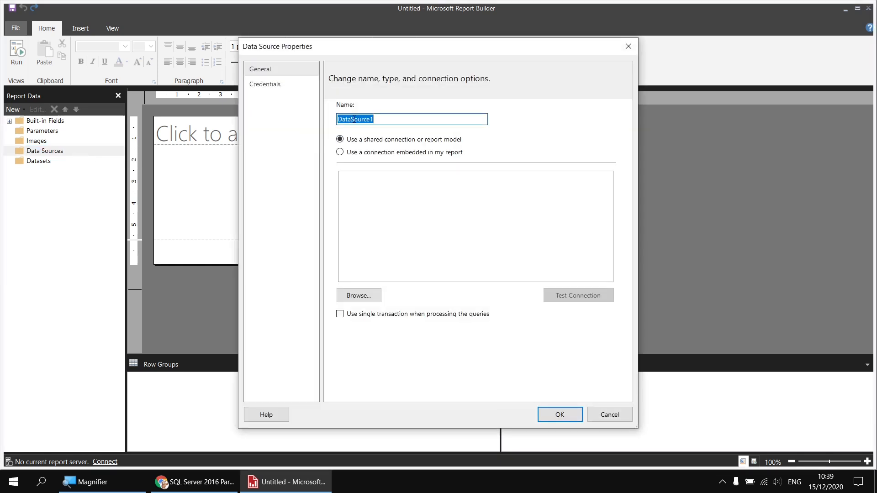
pyautogui.write('Movies')
pyautogui.click(372, 153)
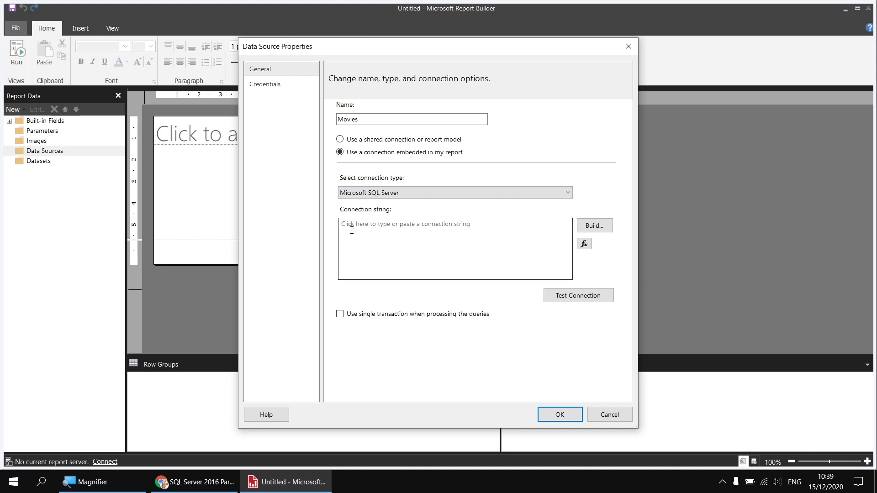
# Step: Build the connection string for server .\sql2017 and the Movies database, and confirm the data source
pyautogui.click(598, 227)
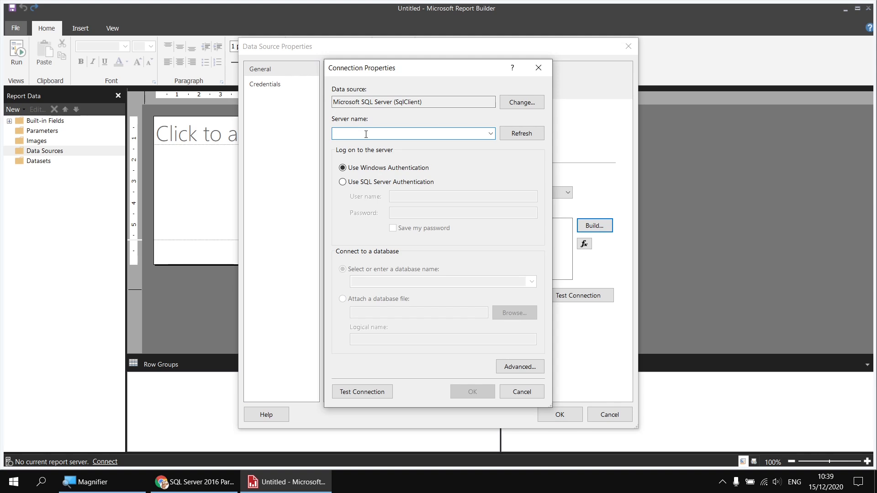
pyautogui.write('.\\')
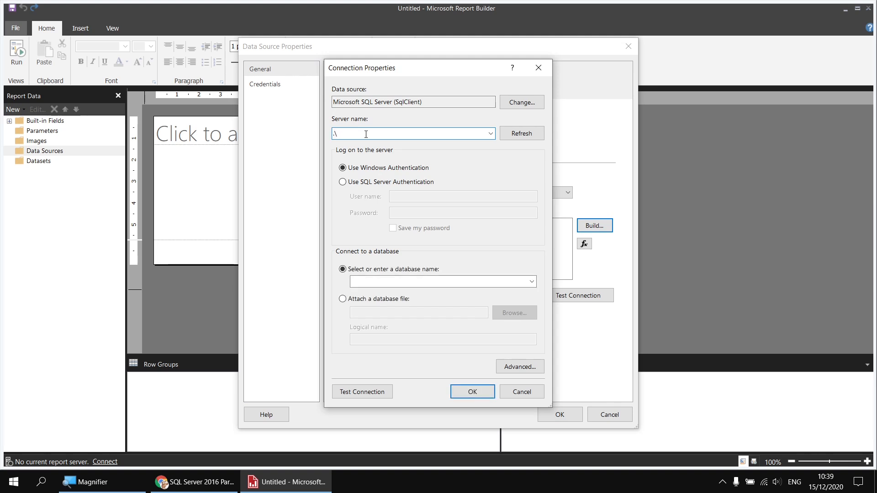
pyautogui.write('sql2017')
pyautogui.click(531, 282)
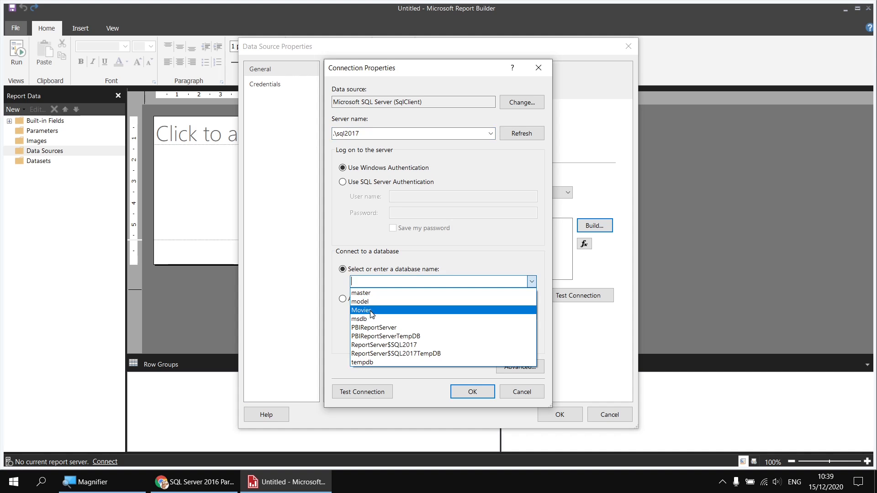
pyautogui.click(368, 311)
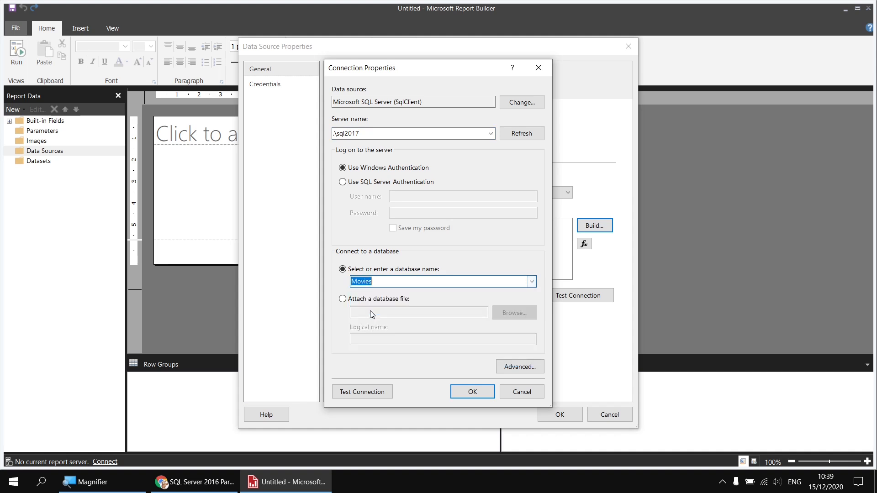
pyautogui.click(472, 392)
pyautogui.click(559, 415)
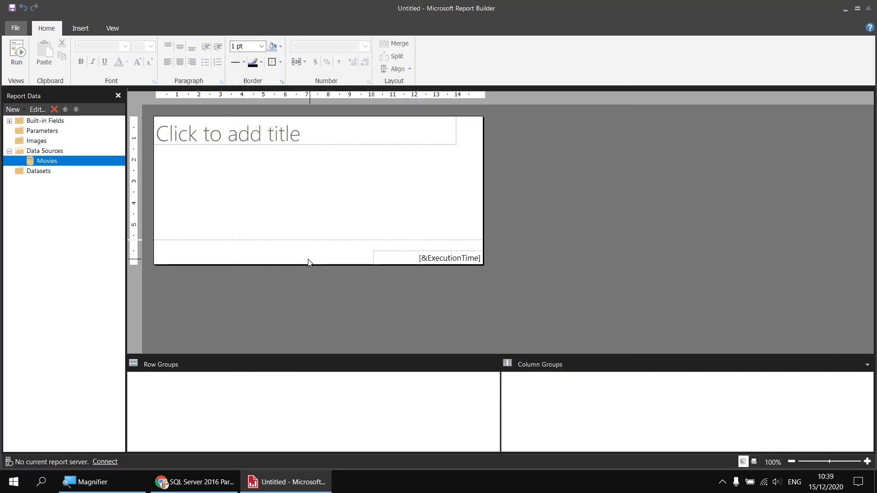
# Step: Add a dataset named Actors on the Movies data source and open its query designer
pyautogui.rightClick(59, 163)
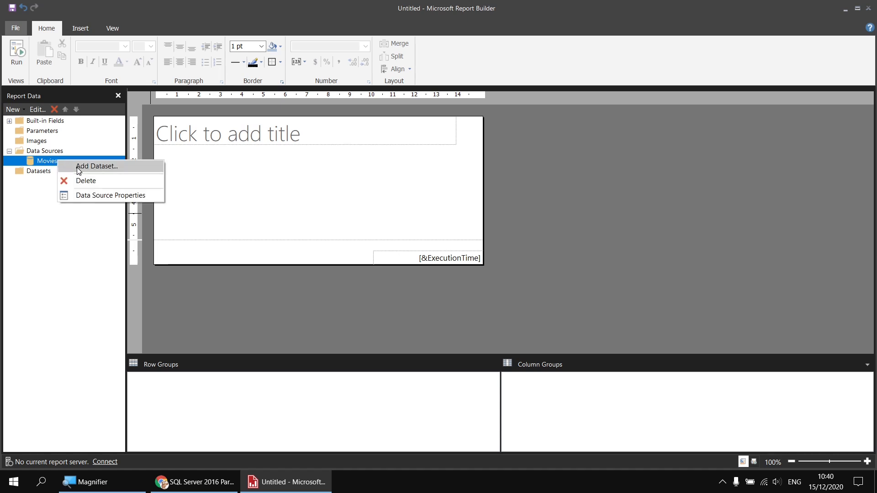
pyautogui.click(78, 167)
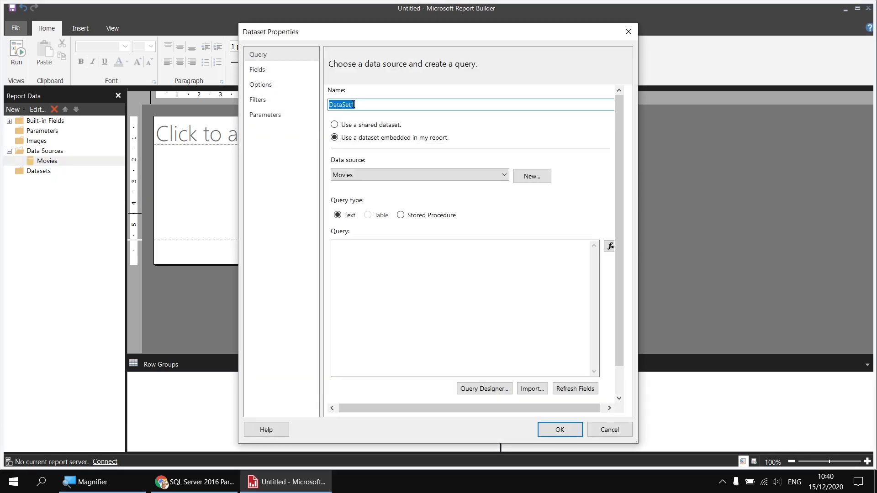
pyautogui.write('Actors')
pyautogui.click(542, 242)
pyautogui.click(477, 388)
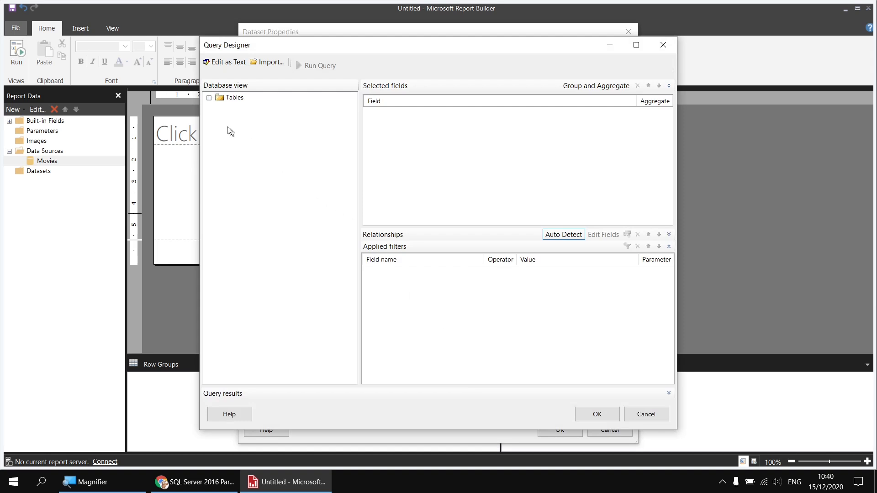
# Step: Select the FullName, DoB and DoD fields from the Actor table as the query and confirm the dataset
pyautogui.click(208, 98)
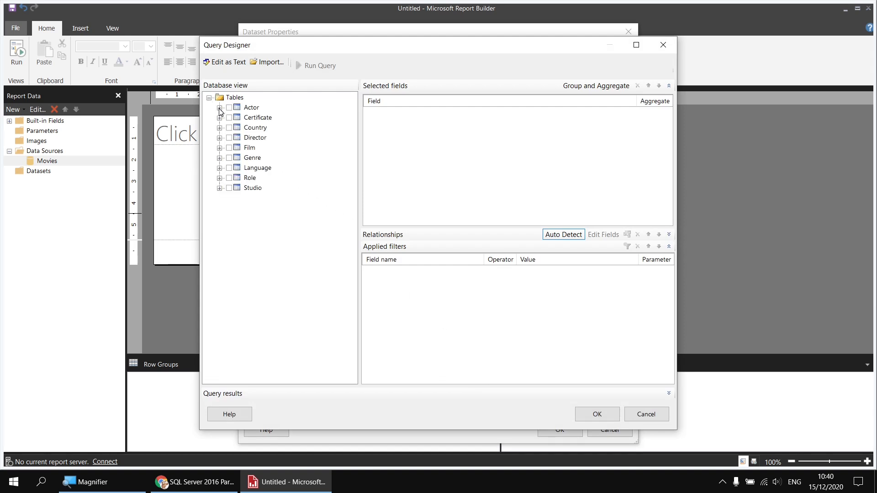
pyautogui.click(219, 108)
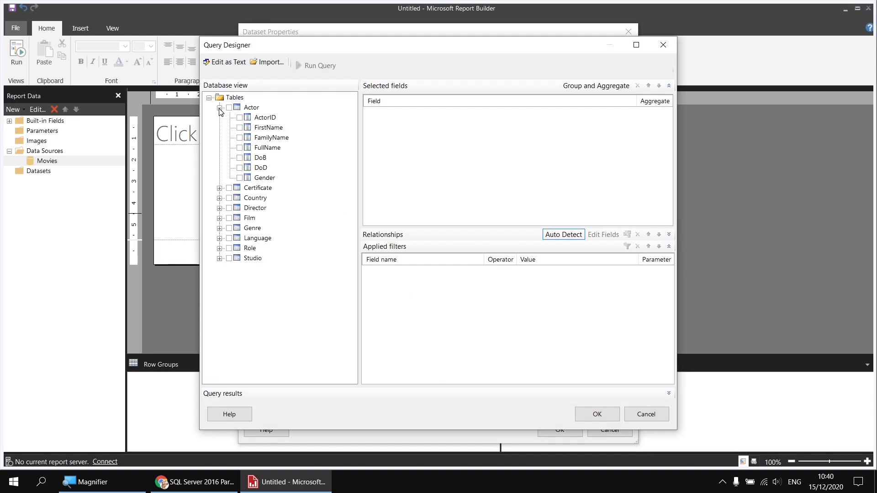
pyautogui.click(239, 148)
pyautogui.click(239, 157)
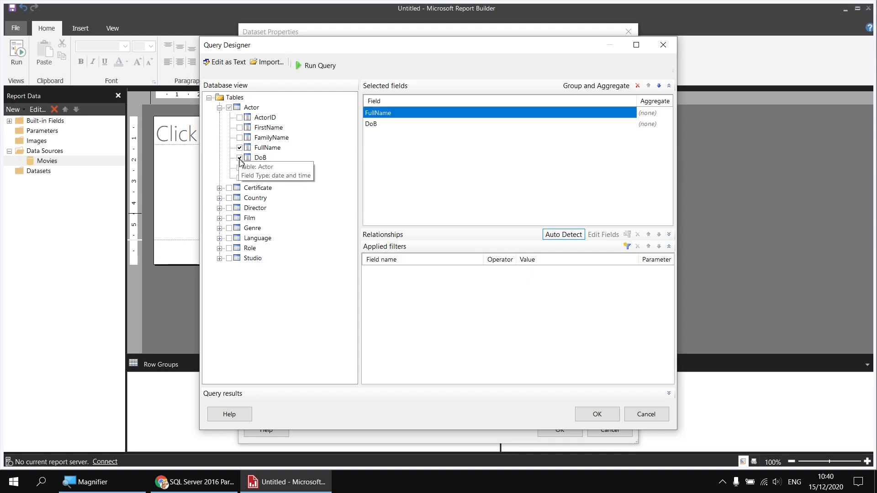
pyautogui.click(239, 167)
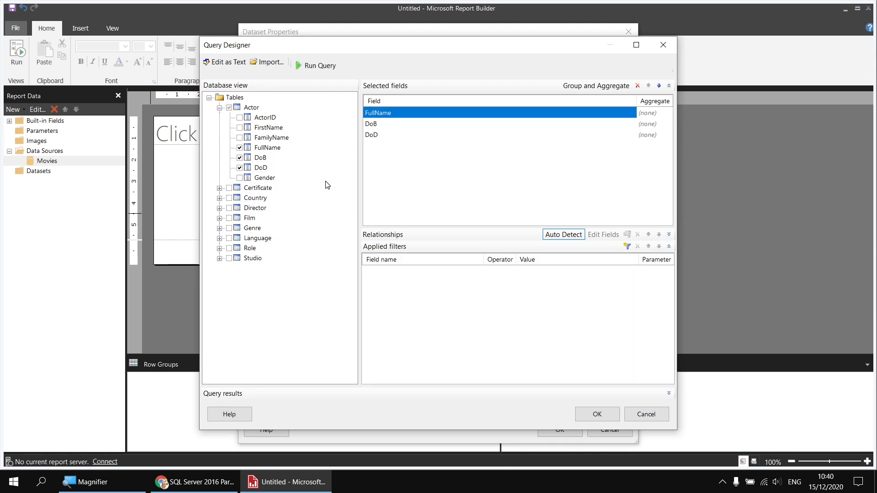
pyautogui.click(597, 414)
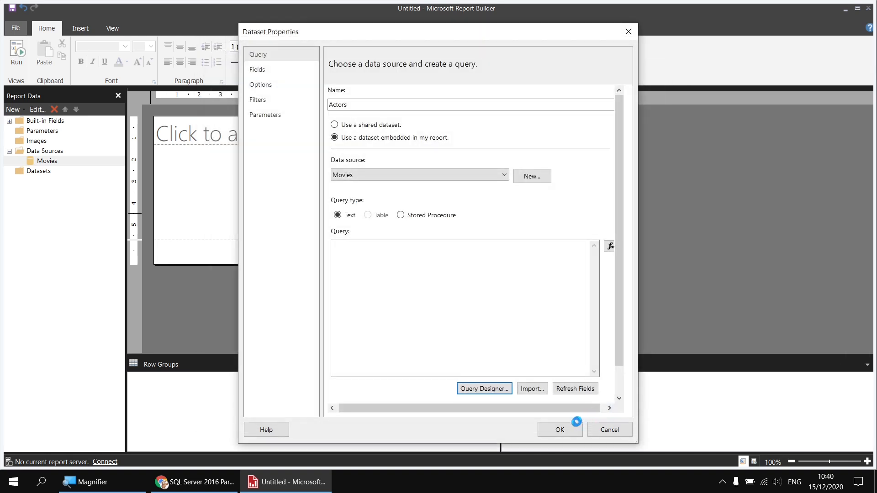
pyautogui.click(560, 429)
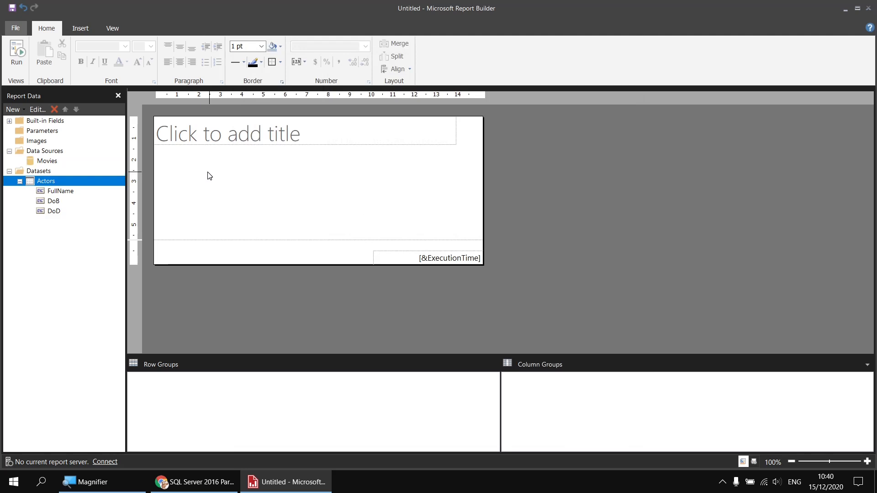
# Step: Delete the report title text box and remove the page footer
pyautogui.moveTo(233, 171); pyautogui.dragTo(207, 136)
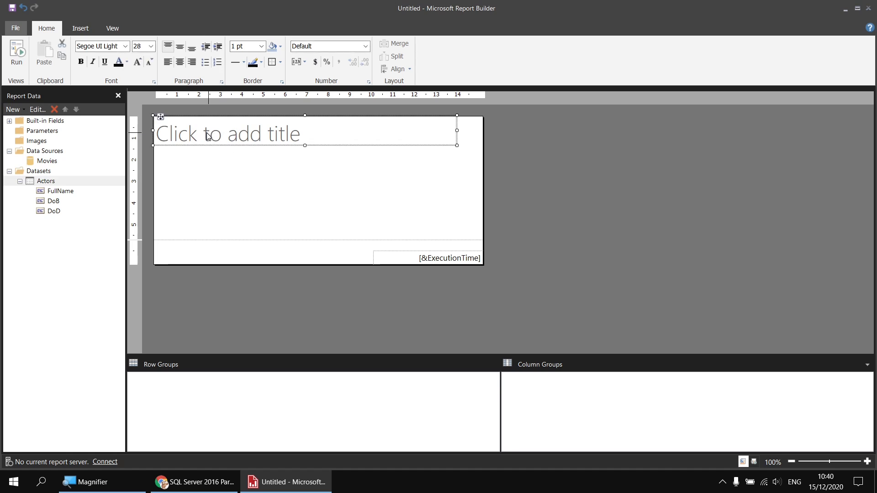
pyautogui.press('Delete')
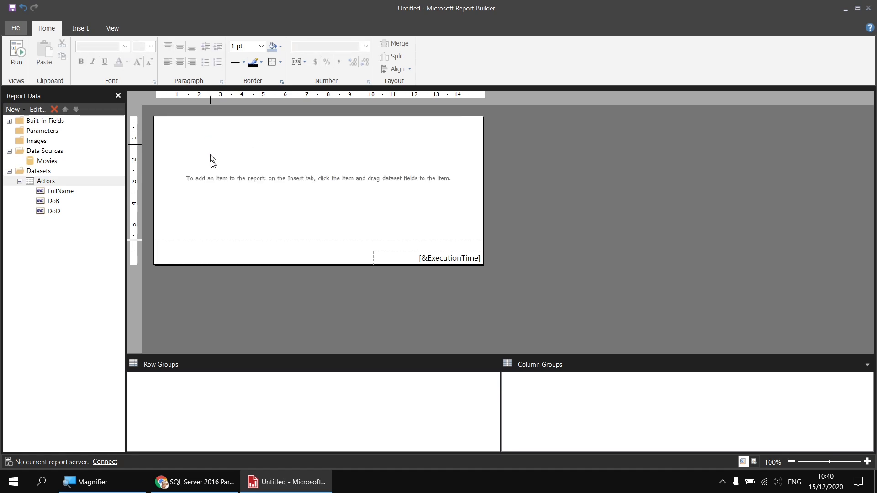
pyautogui.rightClick(211, 254)
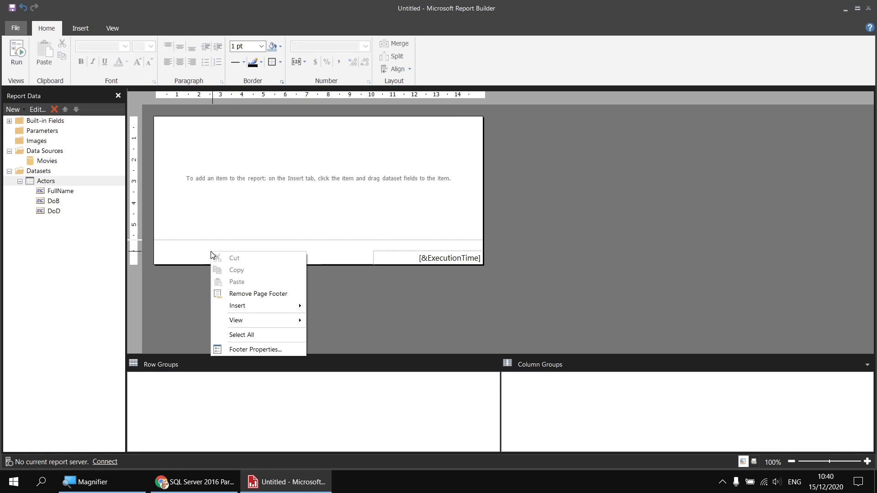
pyautogui.click(274, 294)
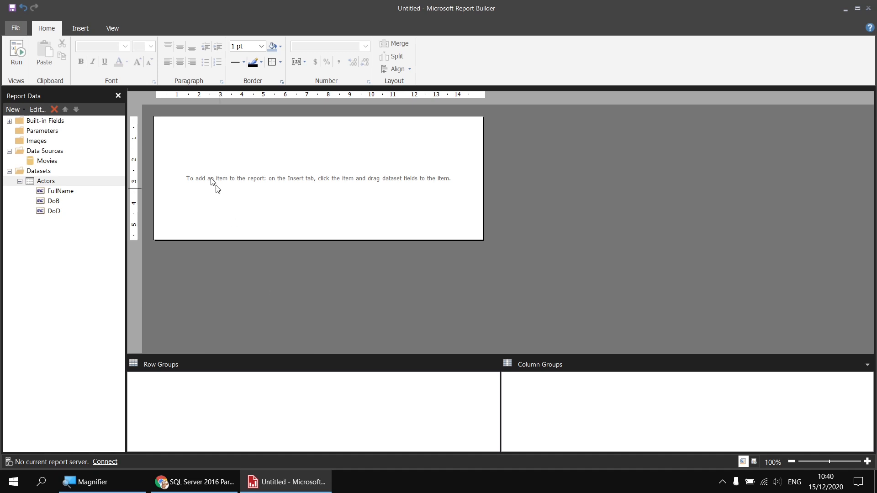
# Step: Insert a table in the report body and fill its three columns with FullName, DoB and DoD
pyautogui.rightClick(159, 124)
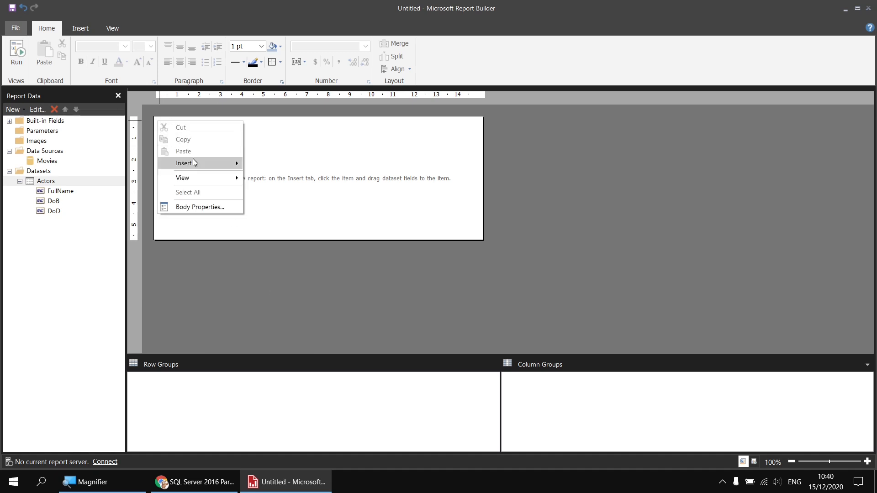
pyautogui.moveTo(196, 163)
pyautogui.click(267, 188)
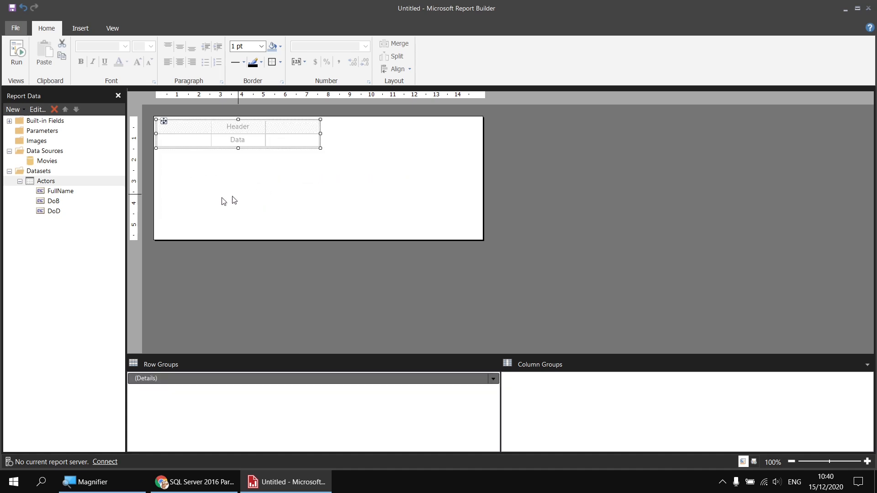
pyautogui.click(206, 138)
pyautogui.click(223, 147)
pyautogui.click(260, 139)
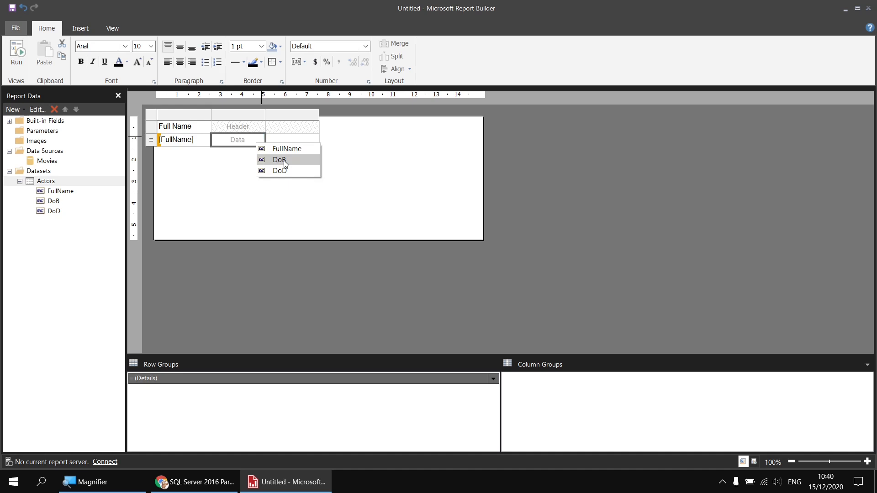
pyautogui.click(280, 160)
pyautogui.click(314, 139)
pyautogui.click(328, 170)
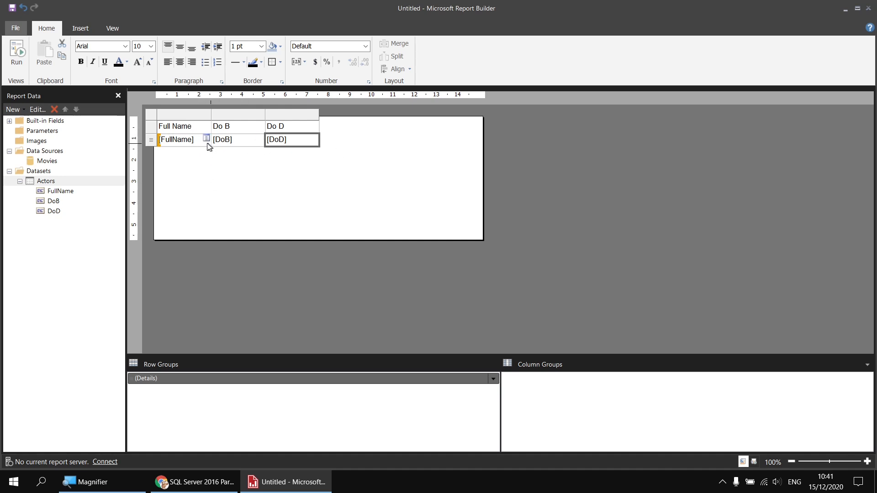
# Step: Try setting the table's font to Arial Black, then set it back to Arial
pyautogui.moveTo(202, 130); pyautogui.dragTo(295, 144)
pyautogui.click(125, 47)
pyautogui.scroll(1, 98, 67)
pyautogui.click(101, 59)
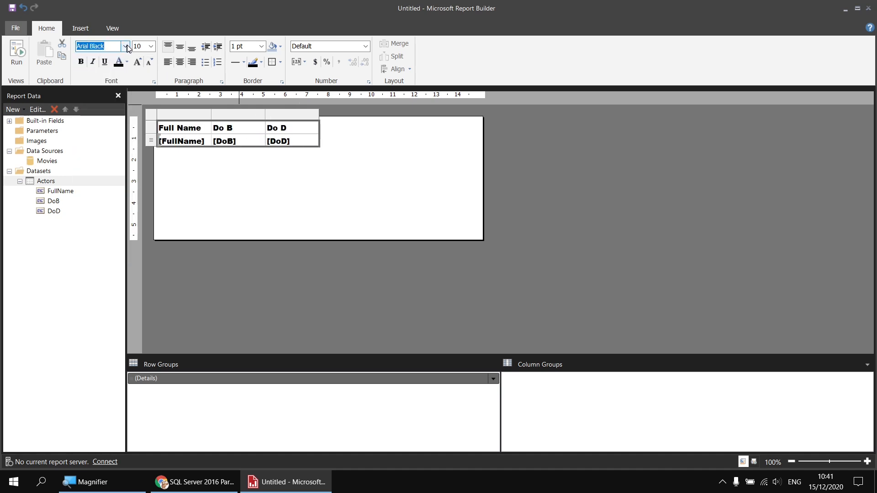
pyautogui.click(125, 46)
pyautogui.scroll(1, 96, 78)
pyautogui.click(96, 73)
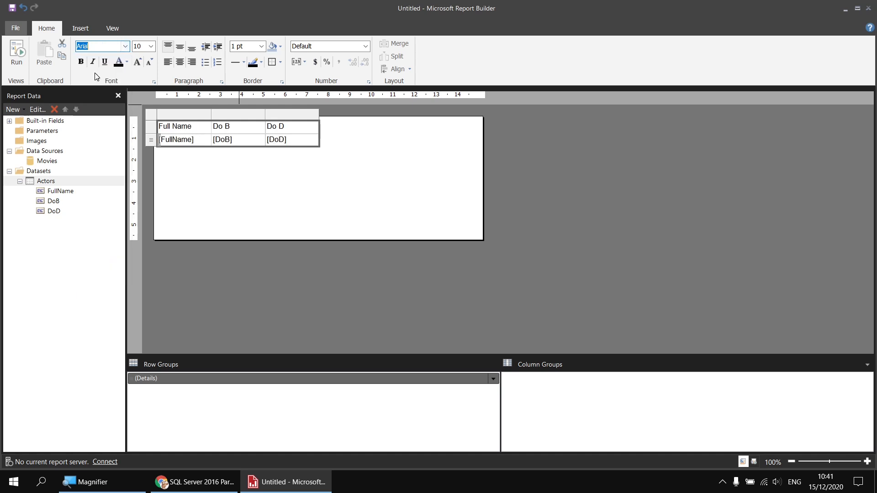
# Step: Widen the Full Name column to about 7.5 cm
pyautogui.moveTo(209, 115); pyautogui.dragTo(315, 115)
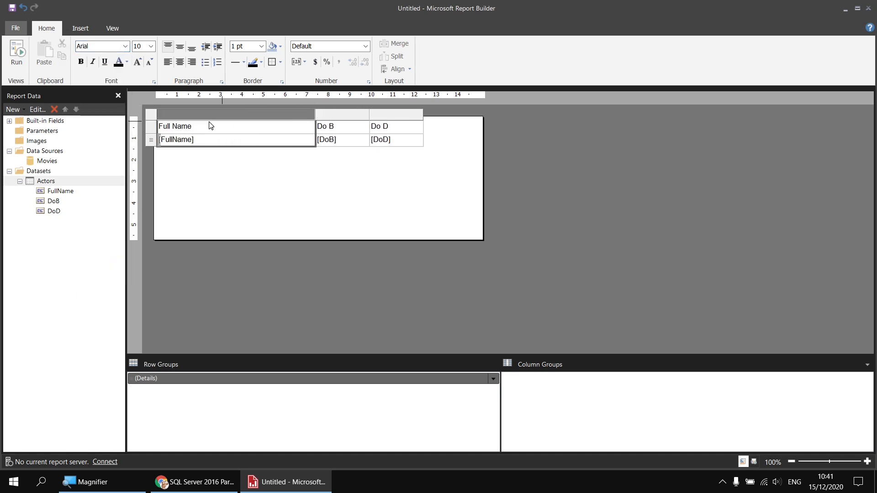
# Step: Give the table's header row a light blue-grey fill and bold text
pyautogui.click(151, 127)
pyautogui.click(281, 47)
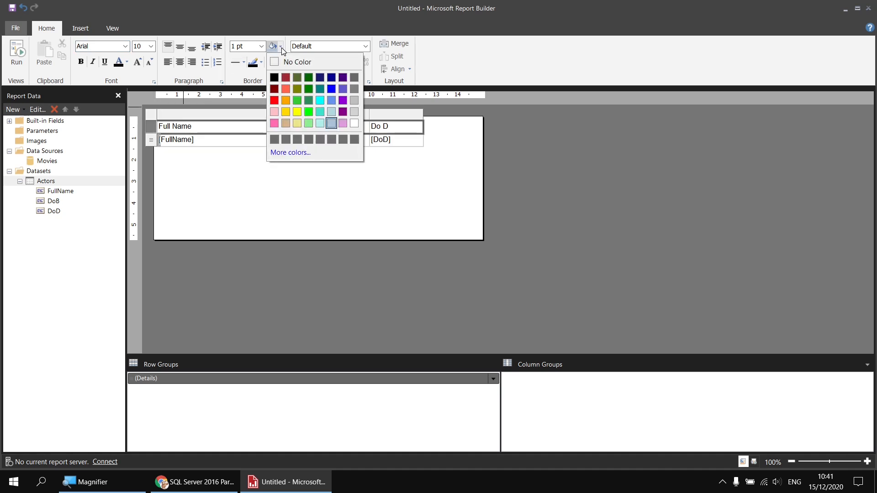
pyautogui.click(334, 124)
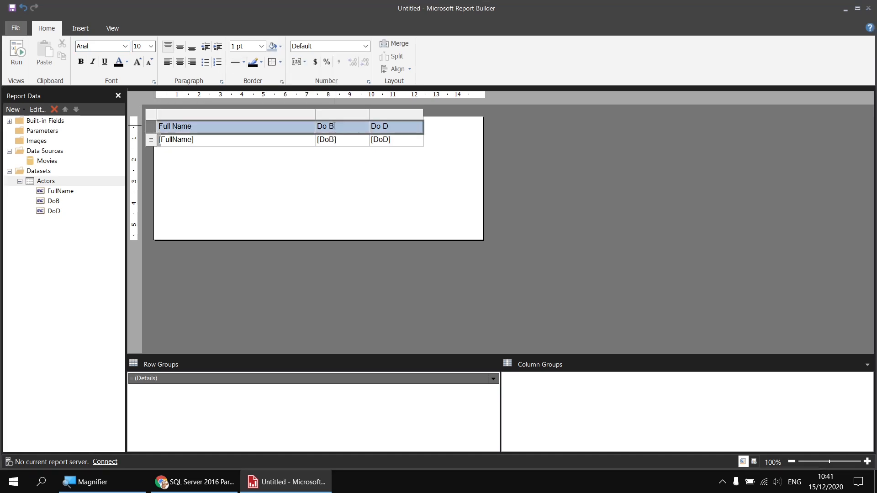
pyautogui.click(81, 62)
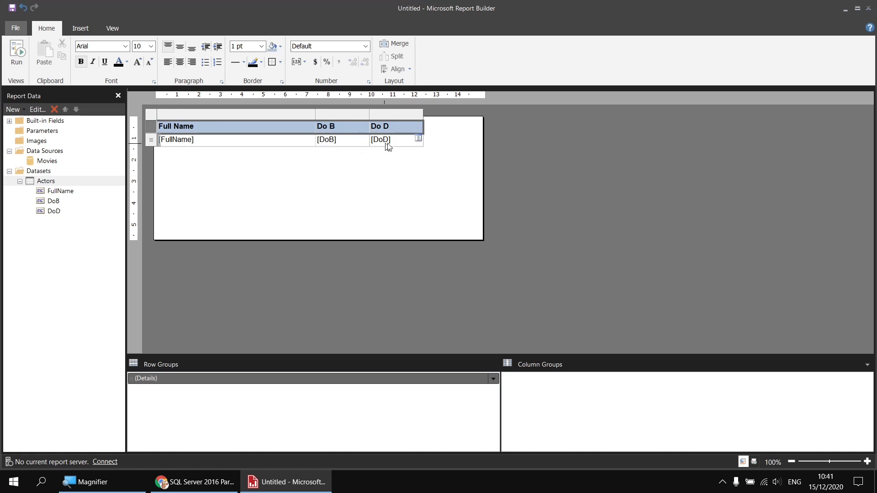
# Step: Format the DoB and DoD detail cells with the date format dd/MM/yyyy
pyautogui.click(350, 146)
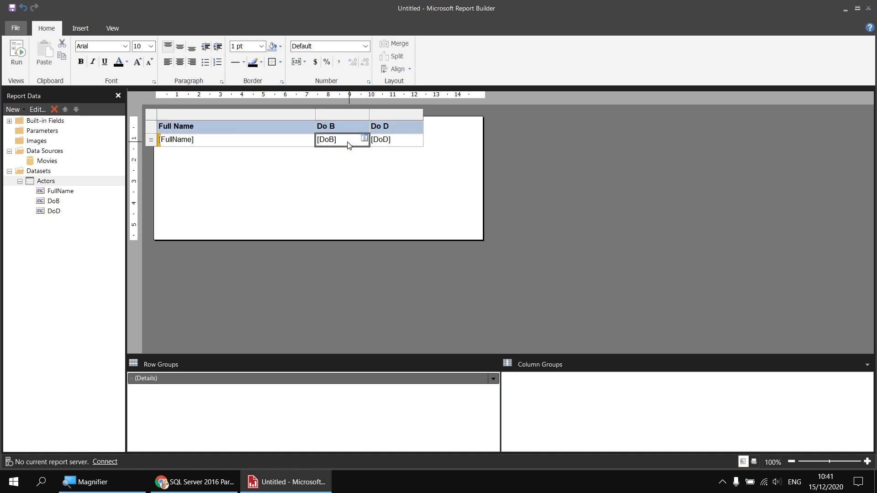
pyautogui.keyDown('shift'); pyautogui.click(401, 147); pyautogui.keyUp('shift')
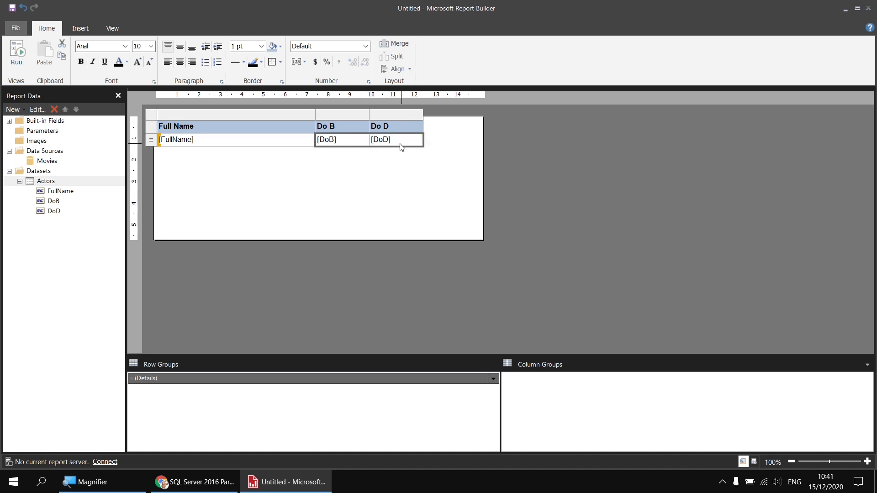
pyautogui.click(112, 27)
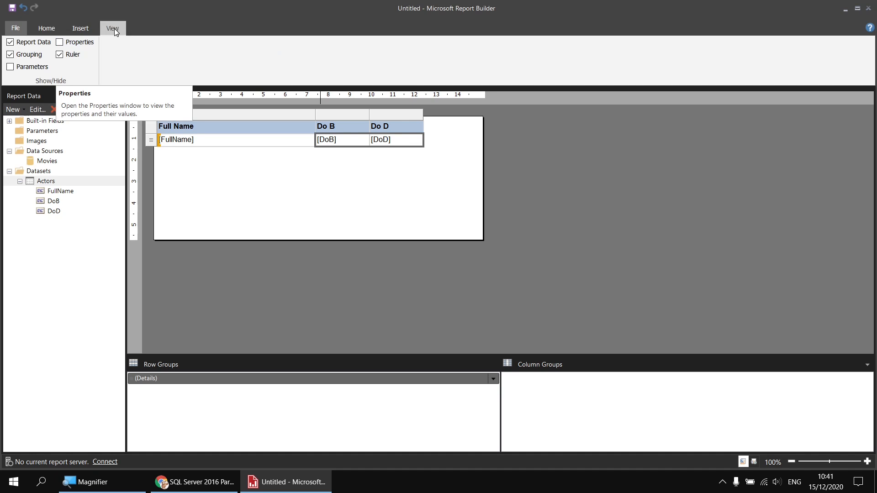
pyautogui.click(78, 42)
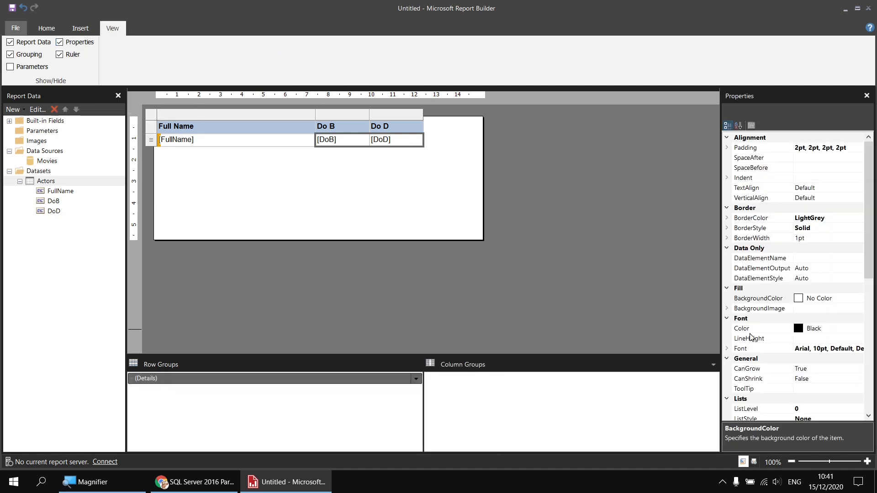
pyautogui.scroll(-5, 772, 337)
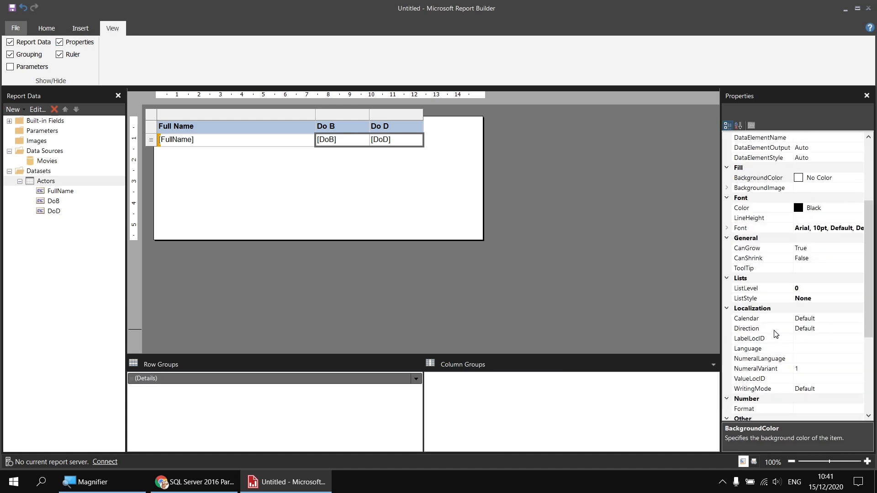
pyautogui.scroll(-2, 775, 334)
pyautogui.click(806, 318)
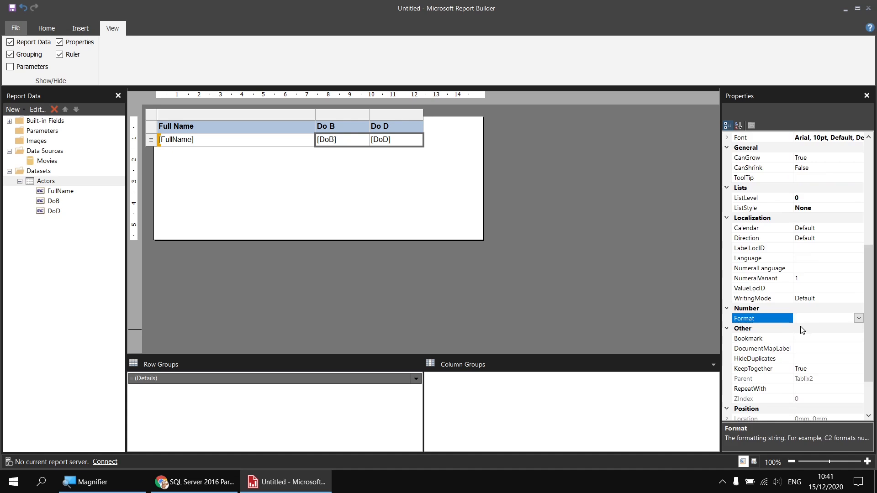
pyautogui.write('dd')
pyautogui.write('/MM/yyyy')
# Step: Run the report to preview it, then return to design view
pyautogui.click(46, 29)
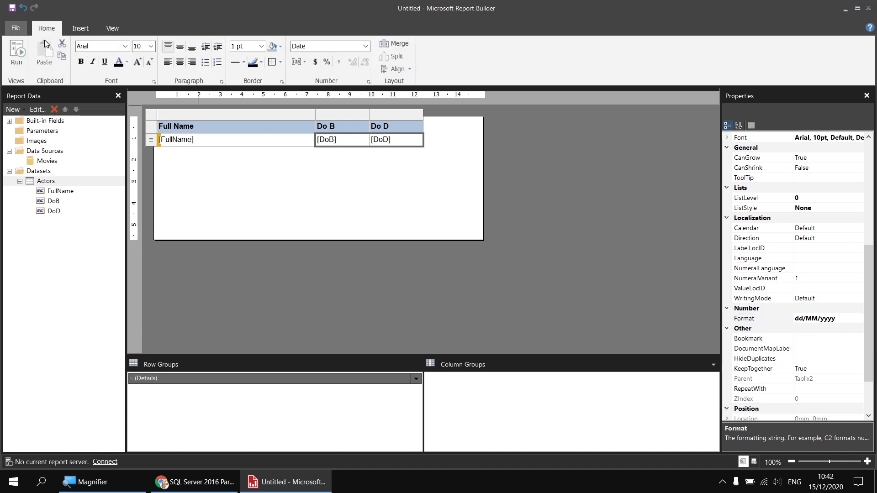
pyautogui.click(17, 55)
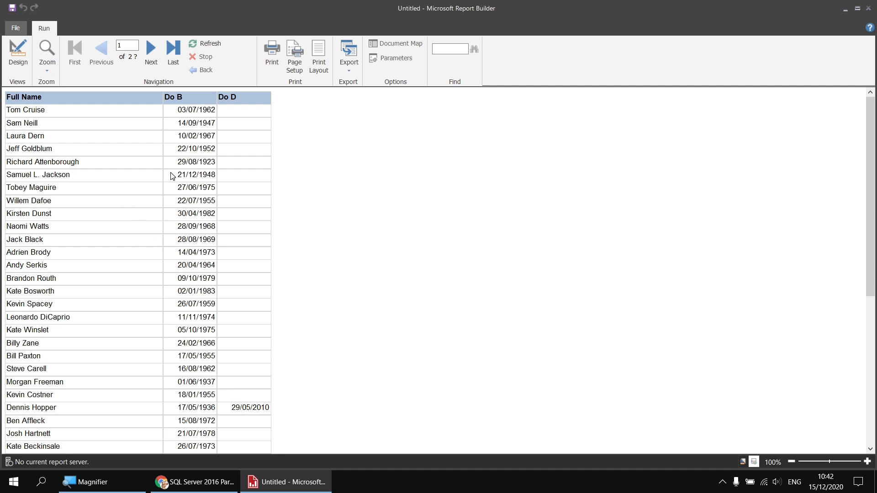
pyautogui.click(18, 54)
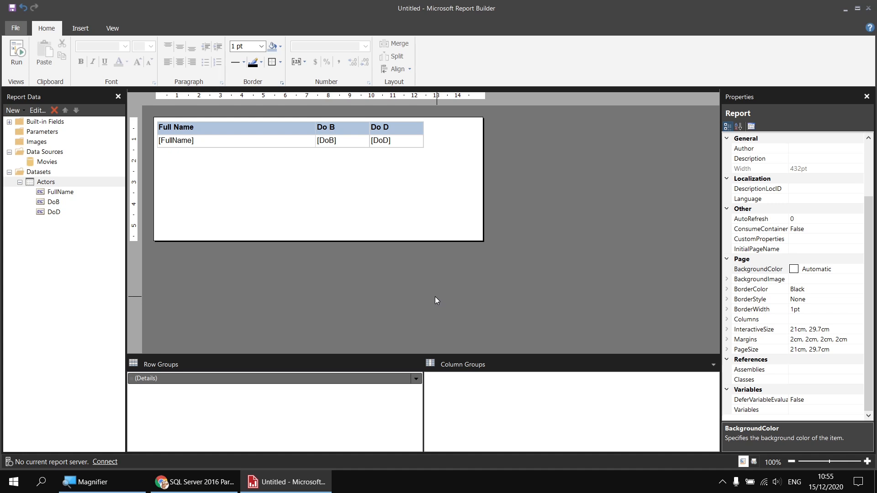
# Step: Add a calculated field named YoB to the Actors dataset
pyautogui.rightClick(67, 185)
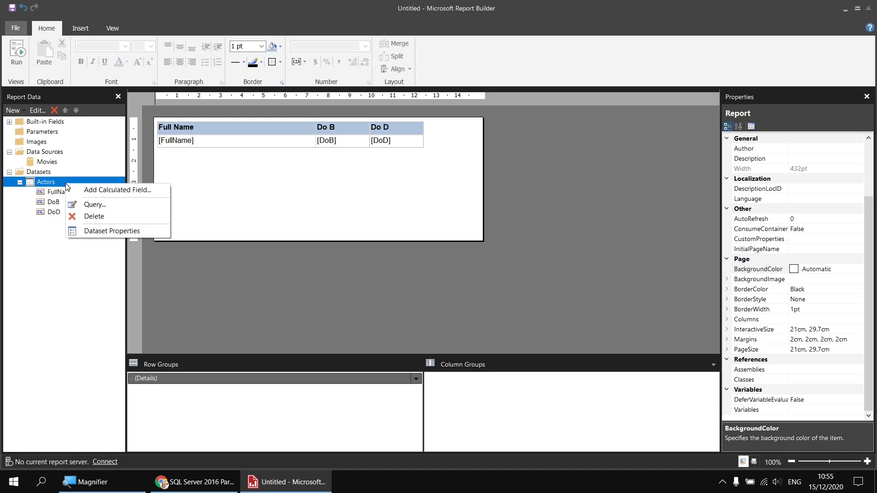
pyautogui.click(92, 191)
pyautogui.click(369, 190)
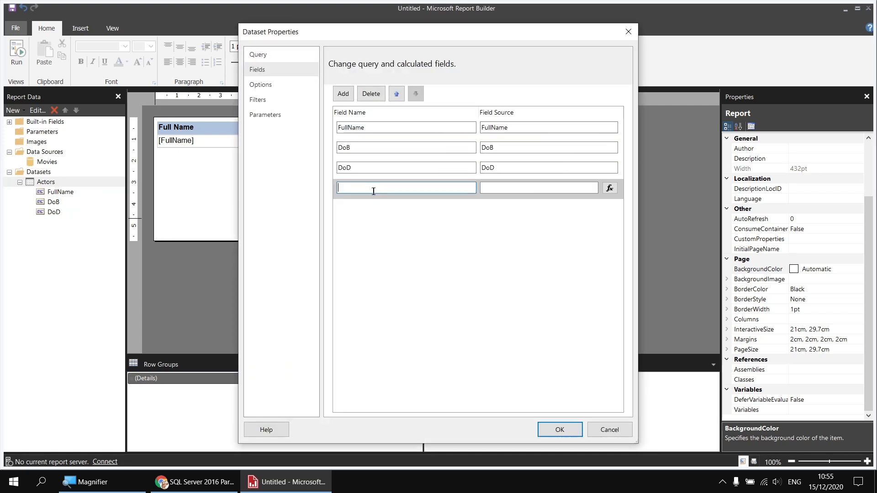
pyautogui.write('YoB')
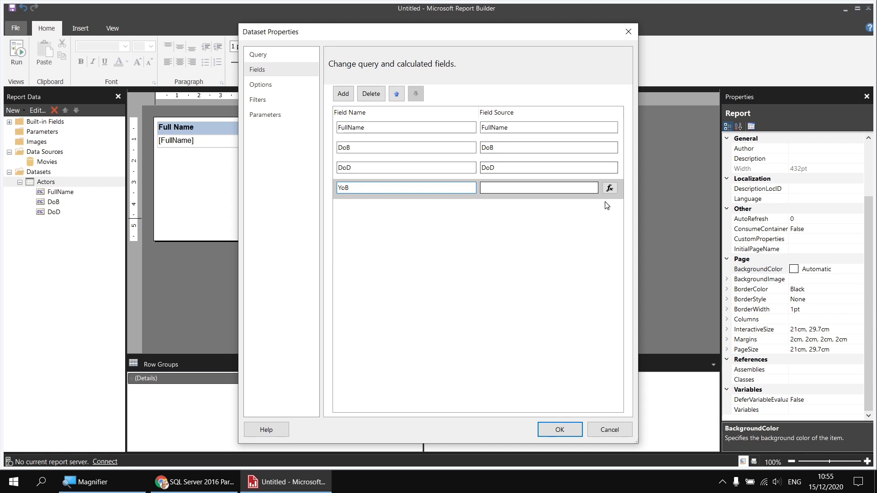
# Step: Set the YoB field's expression to =Year(Fields!DoB.Value)
pyautogui.click(609, 188)
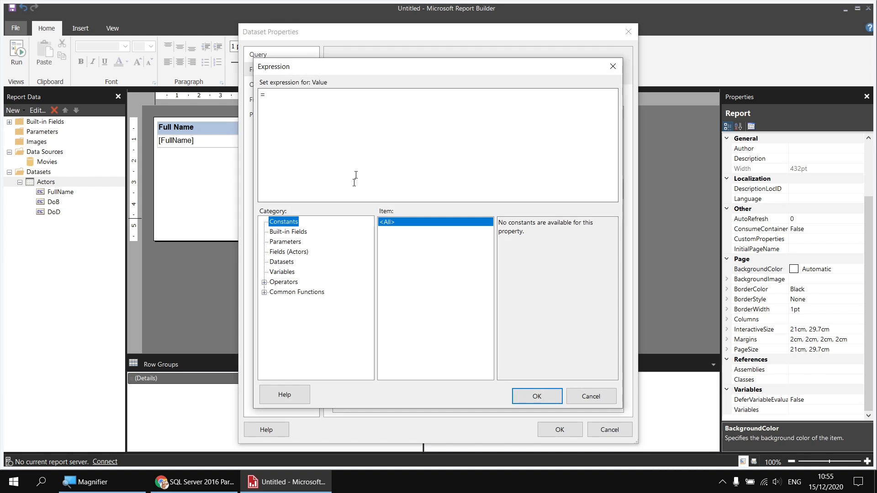
pyautogui.click(264, 291)
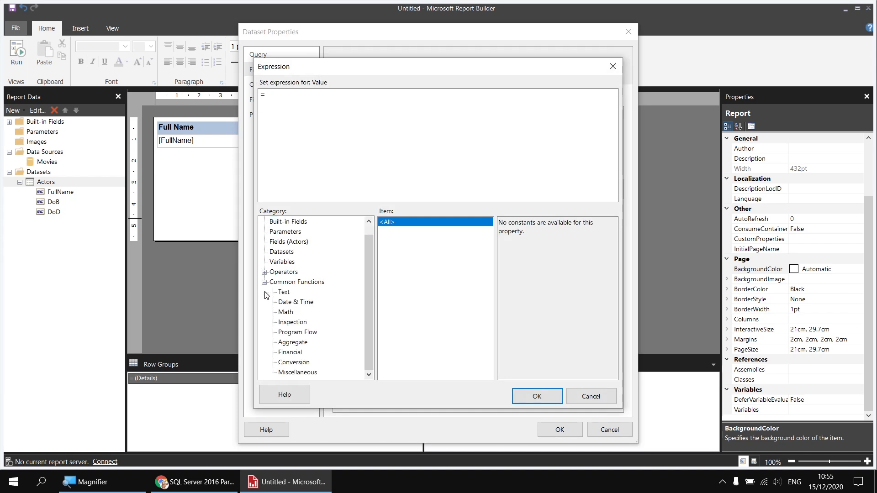
pyautogui.click(287, 303)
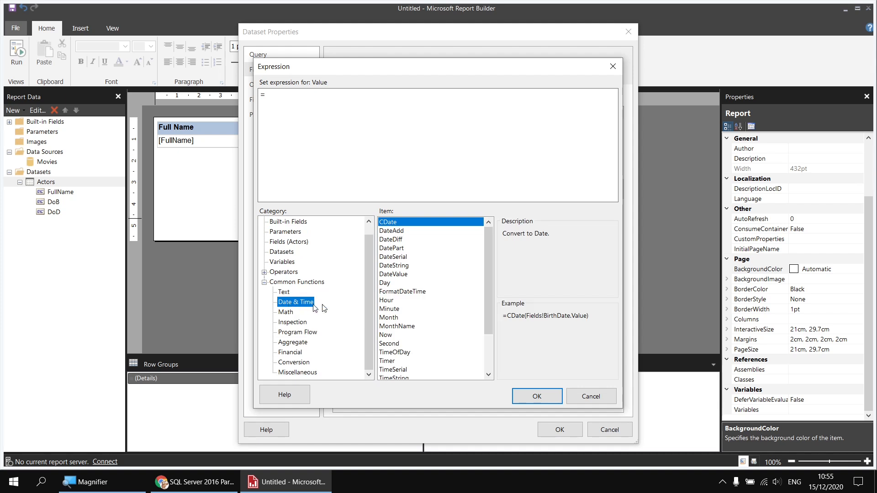
pyautogui.moveTo(486, 232); pyautogui.dragTo(490, 278)
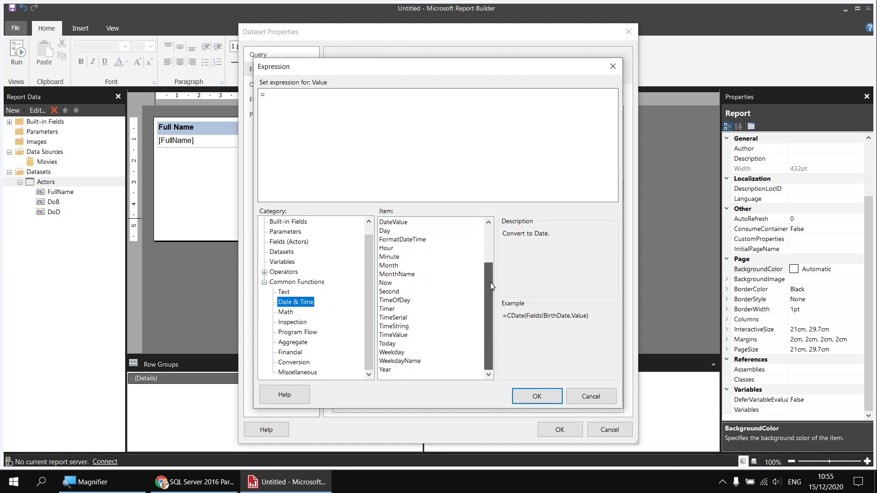
pyautogui.doubleClick(387, 370)
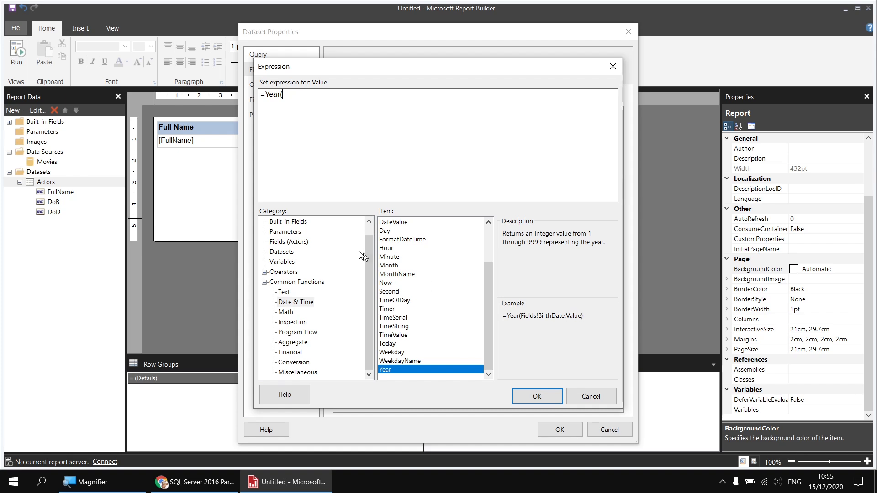
pyautogui.click(286, 241)
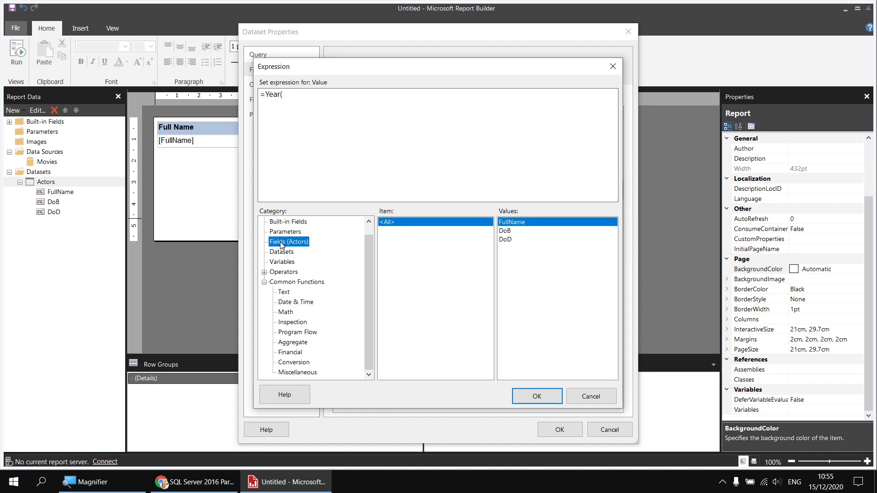
pyautogui.doubleClick(508, 231)
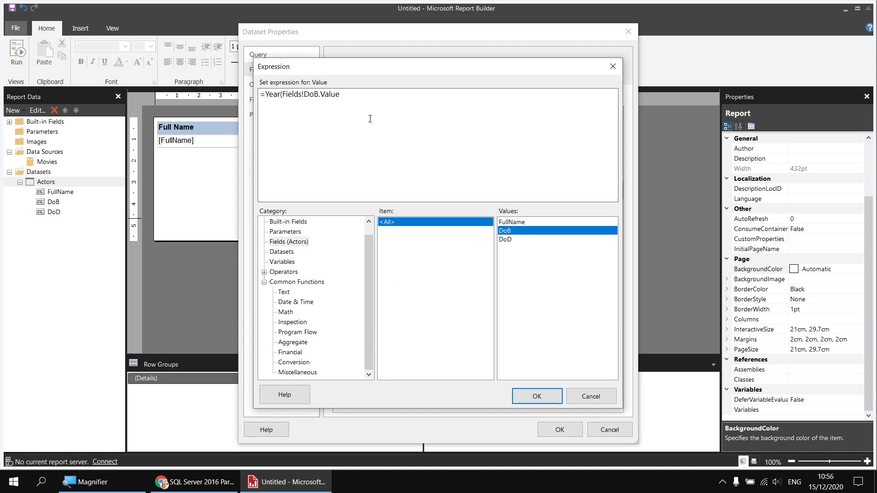
pyautogui.write(')')
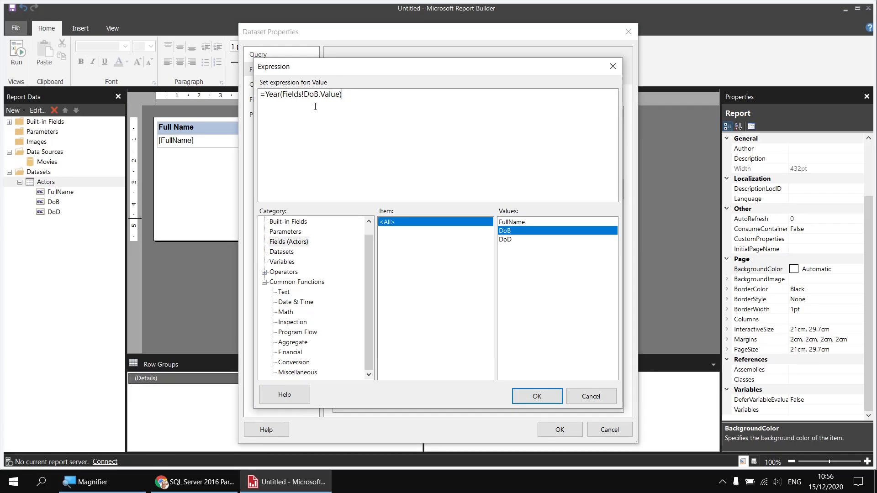
pyautogui.click(540, 396)
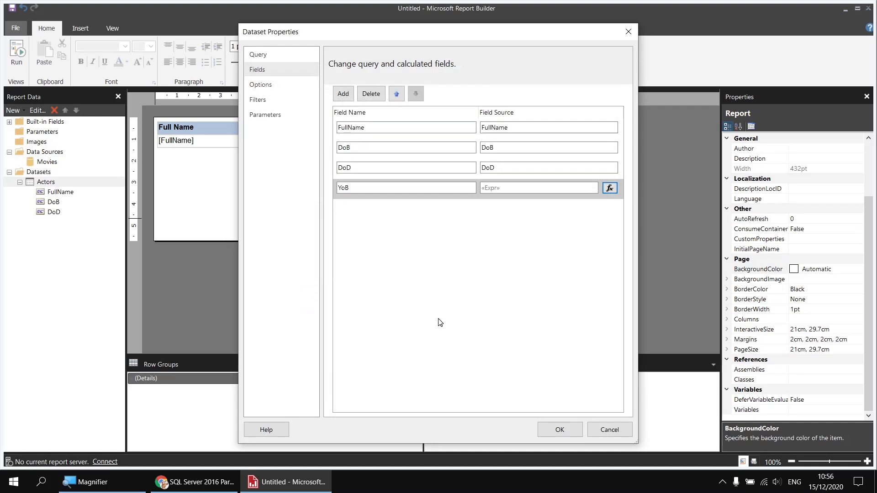
# Step: Add another calculated field named MoB
pyautogui.click(343, 95)
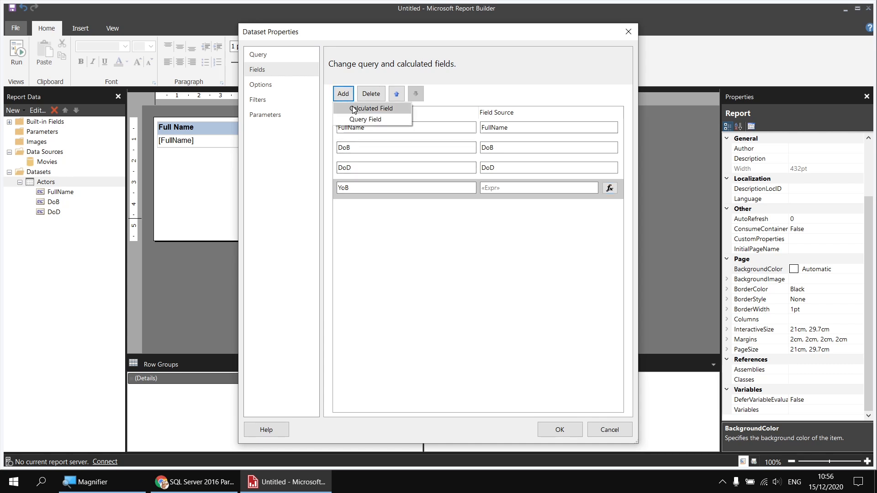
pyautogui.click(352, 109)
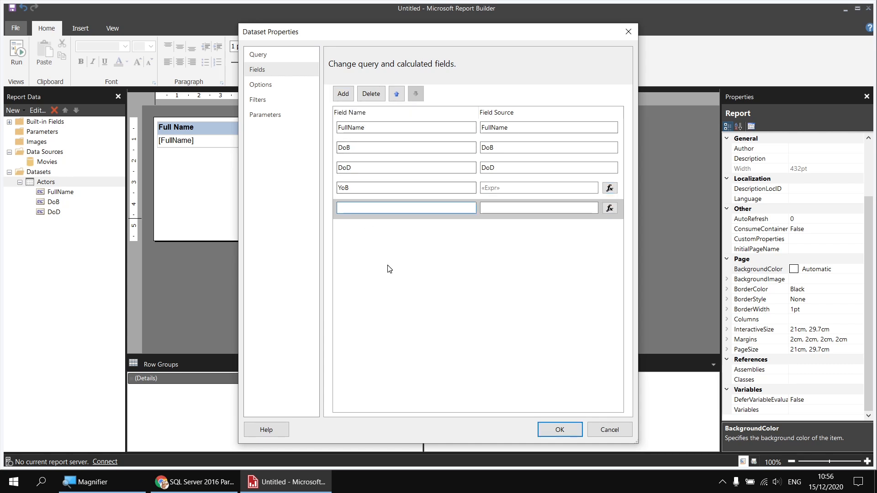
pyautogui.write('MoB')
# Step: Set the MoB field's expression to =Month(Fields!DoB.Value)
pyautogui.click(610, 208)
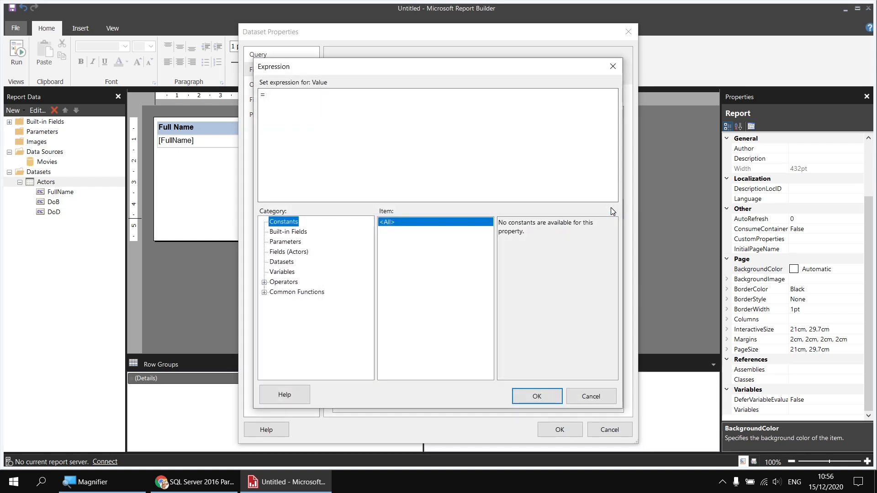
pyautogui.click(263, 292)
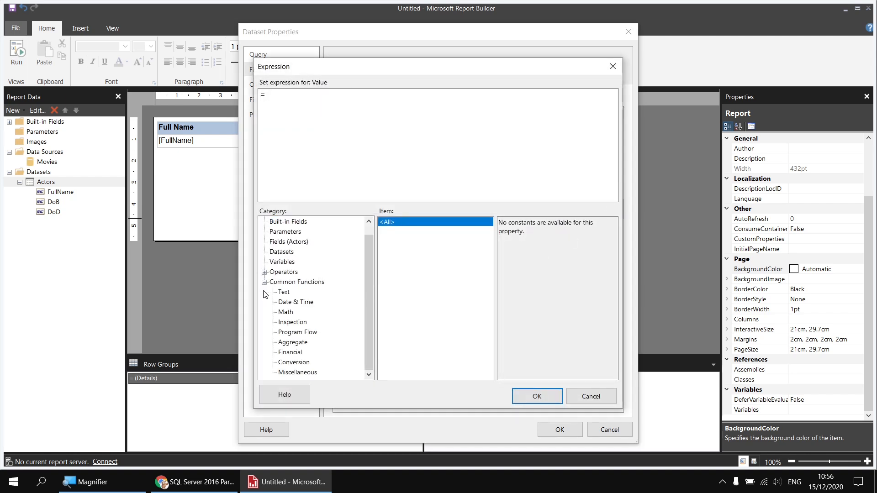
pyautogui.click(291, 302)
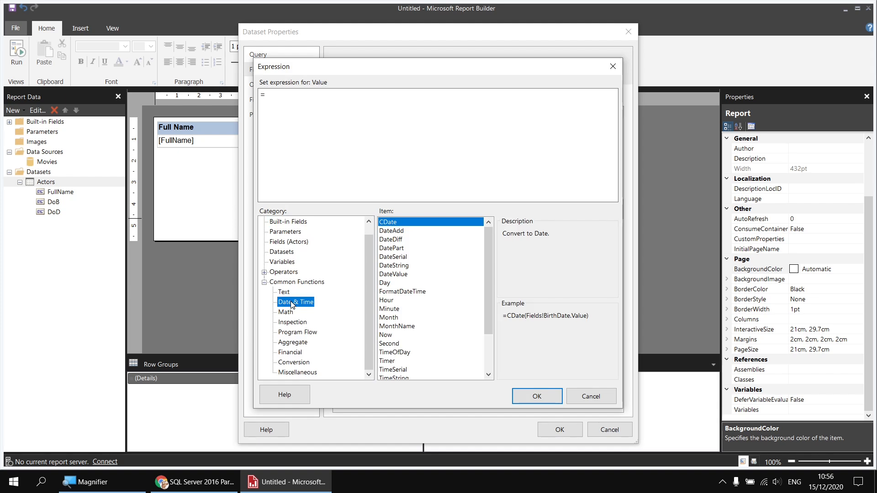
pyautogui.click(391, 319)
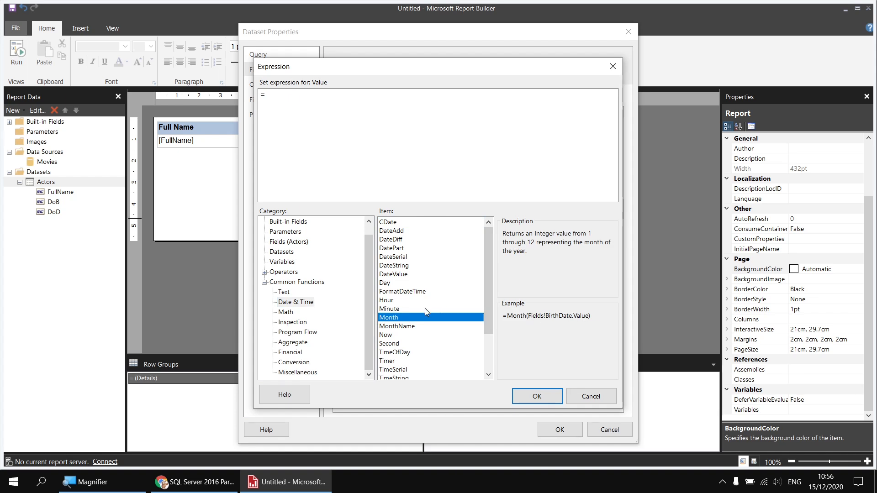
pyautogui.doubleClick(397, 319)
pyautogui.click(296, 245)
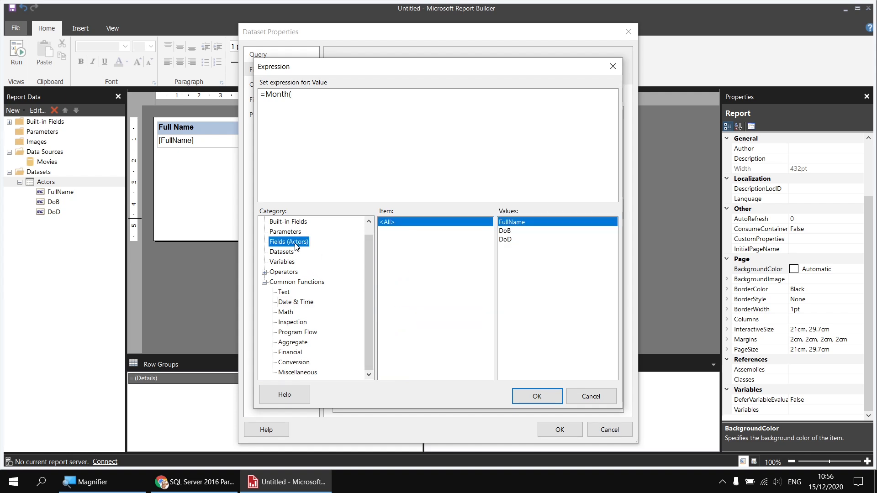
pyautogui.click(507, 232)
pyautogui.doubleClick(507, 231)
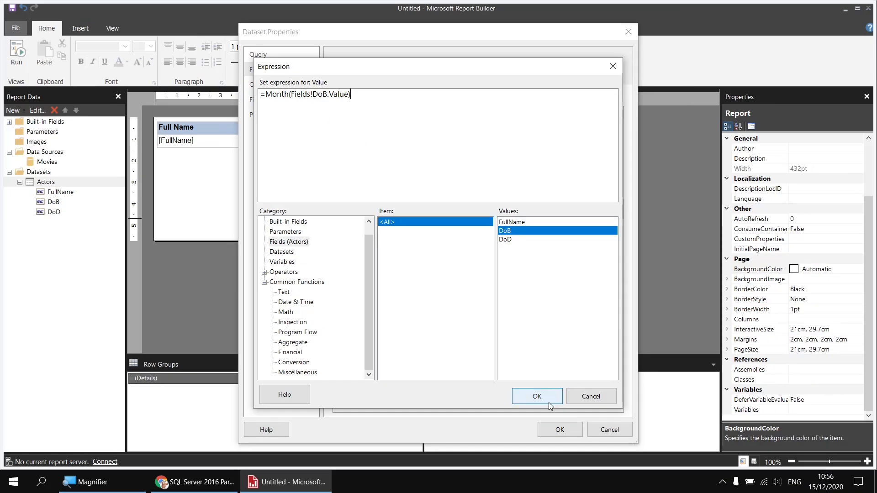
pyautogui.click(549, 402)
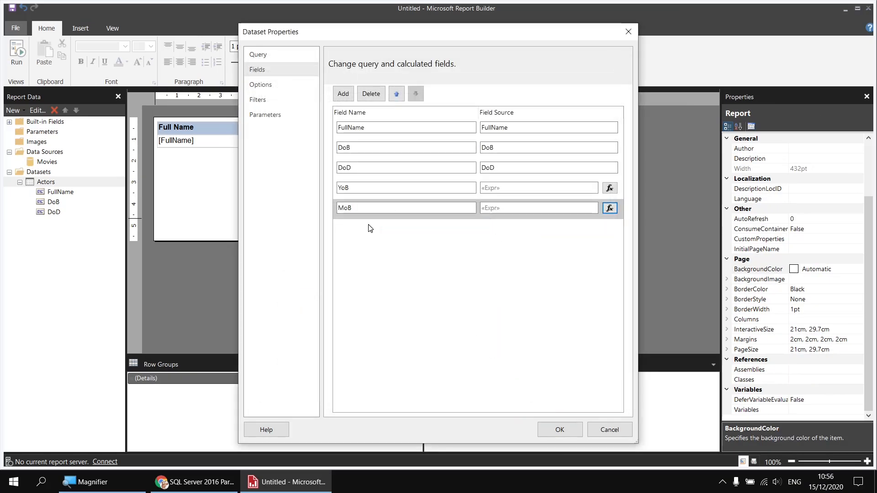
# Step: Add a third calculated field named DMoB
pyautogui.click(343, 94)
pyautogui.click(350, 109)
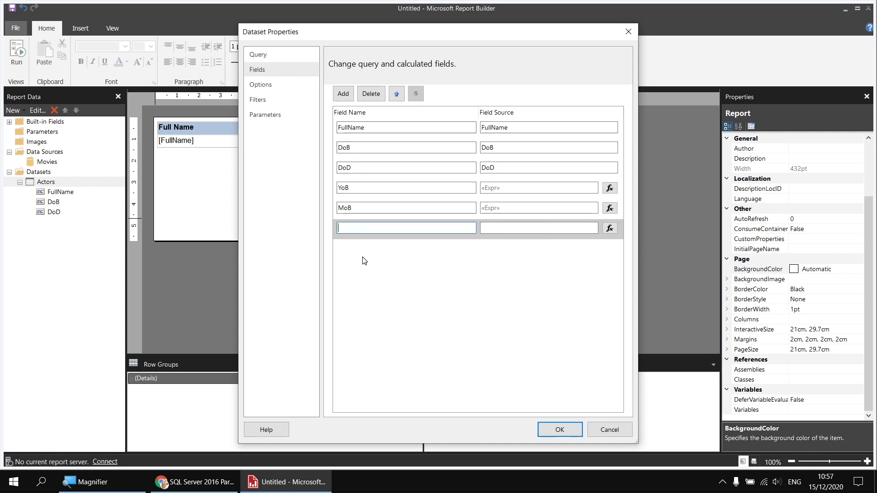
pyautogui.write('DMoB')
# Step: Set the DMoB field's expression to =Day(Fields!DoB.Value) and close the dataset properties
pyautogui.click(609, 229)
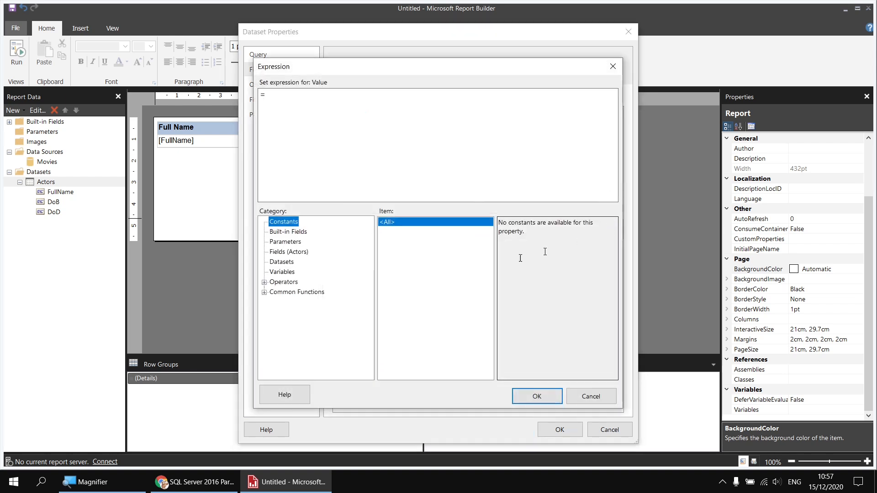
pyautogui.click(264, 292)
pyautogui.click(286, 303)
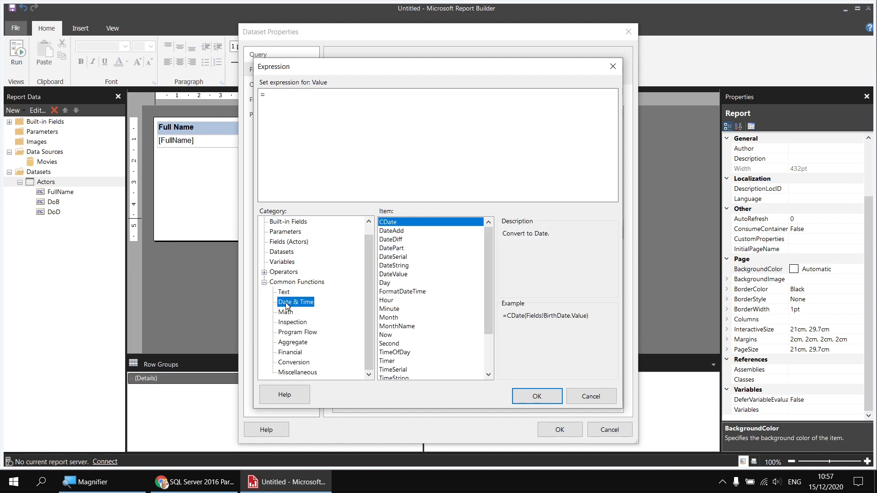
pyautogui.click(389, 285)
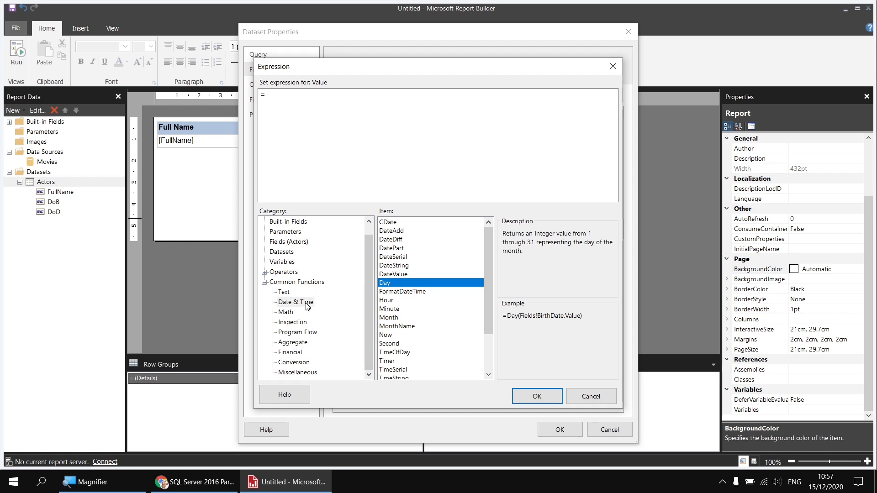
pyautogui.click(306, 304)
pyautogui.doubleClick(390, 284)
pyautogui.click(287, 242)
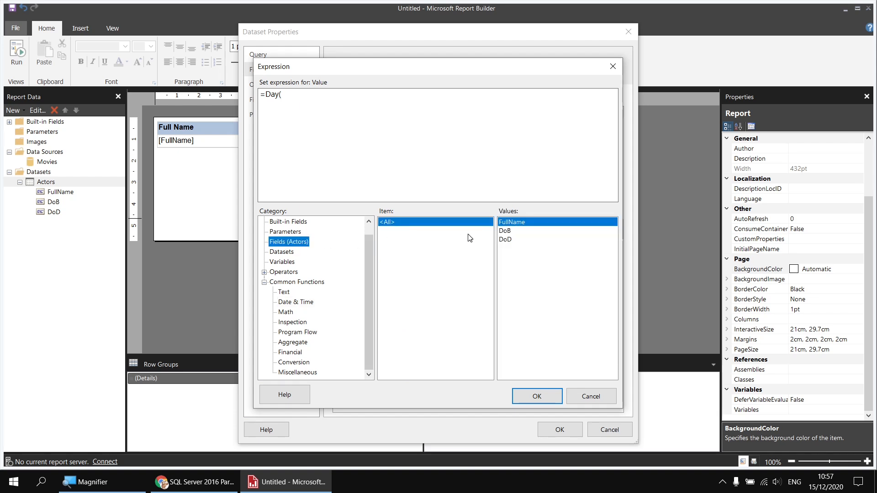
pyautogui.doubleClick(506, 231)
pyautogui.write(')')
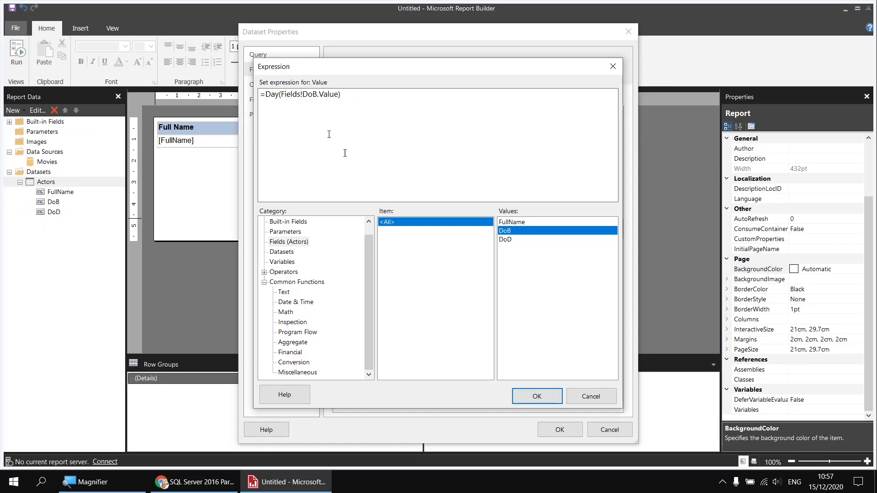
pyautogui.click(535, 396)
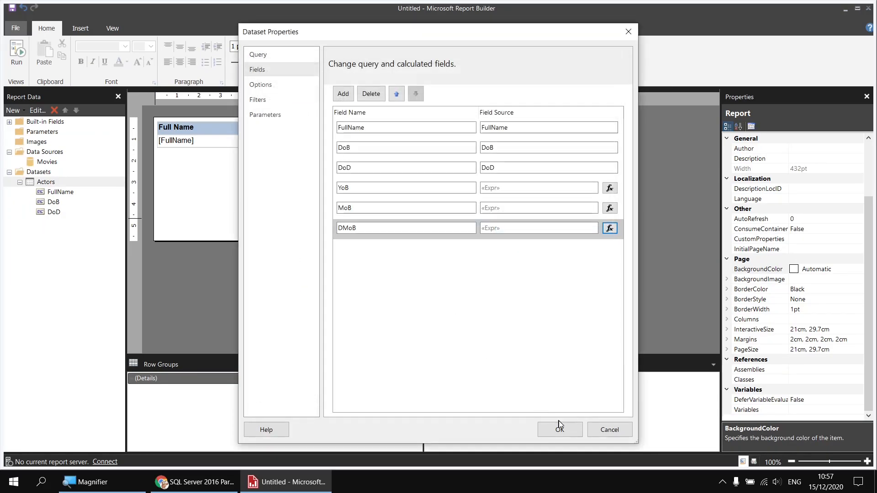
pyautogui.click(558, 428)
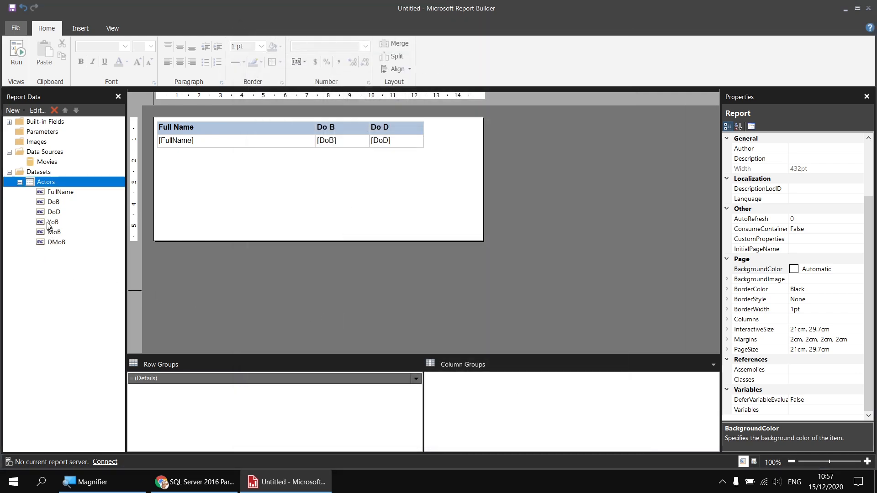
# Step: Add YoB, MoB and DMoB columns to the table beside Do D and preview the report
pyautogui.click(419, 143)
pyautogui.moveTo(419, 143); pyautogui.dragTo(420, 142)
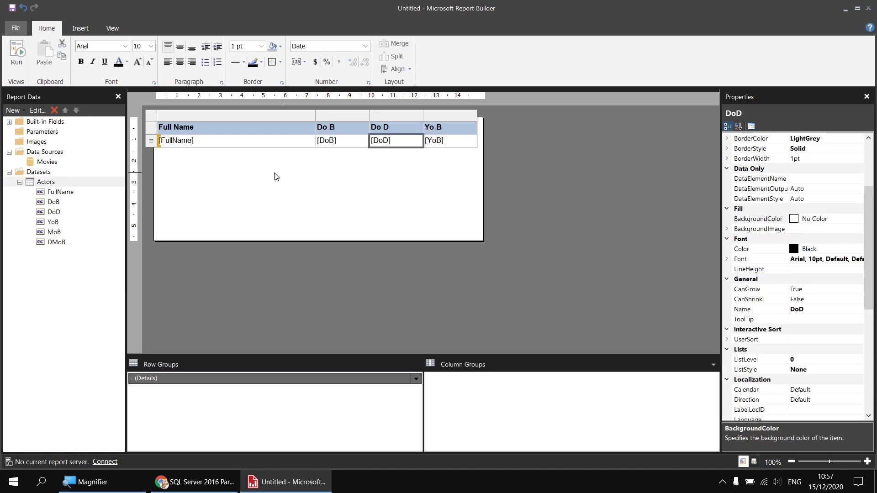
pyautogui.moveTo(257, 215); pyautogui.dragTo(462, 141)
pyautogui.moveTo(51, 242); pyautogui.dragTo(506, 144)
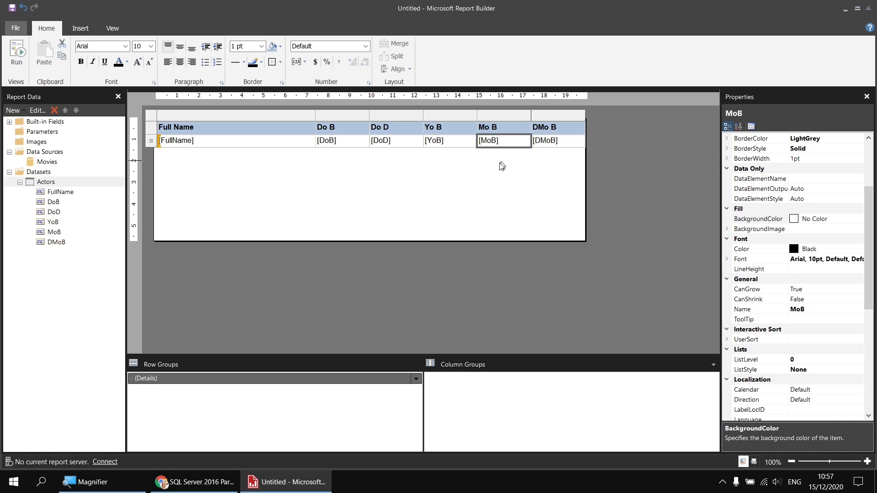
pyautogui.click(17, 55)
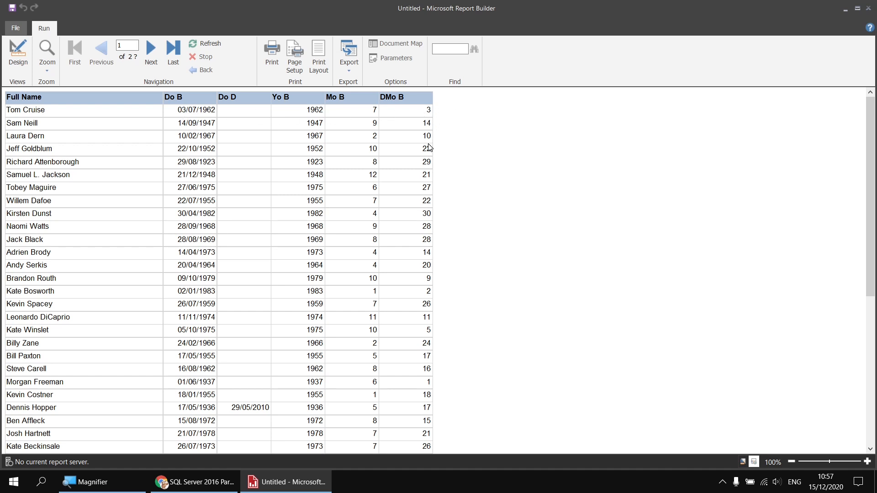
pyautogui.click(18, 55)
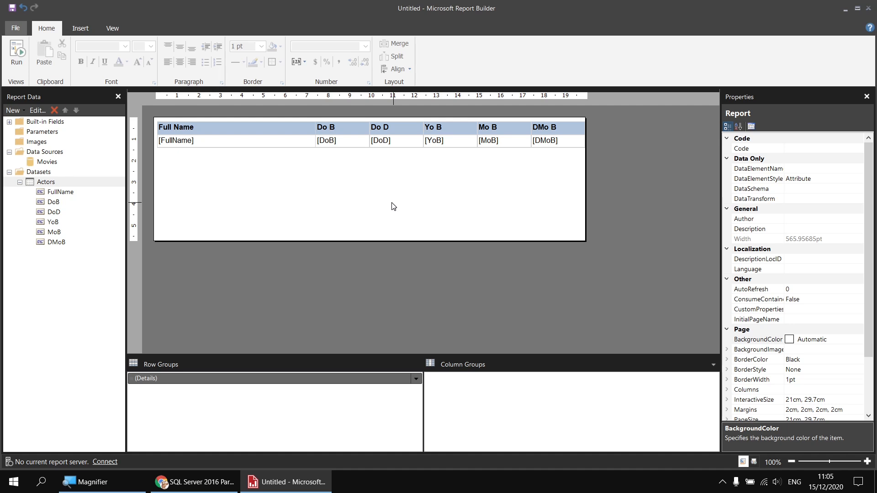
# Step: Edit the Actors dataset query to add the column YEAR(Actor.DoB) AS YoB2
pyautogui.rightClick(53, 187)
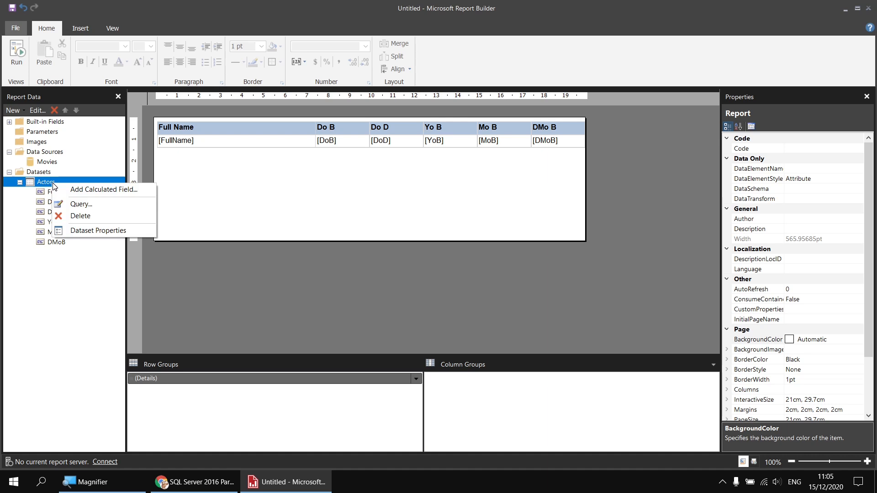
pyautogui.click(99, 233)
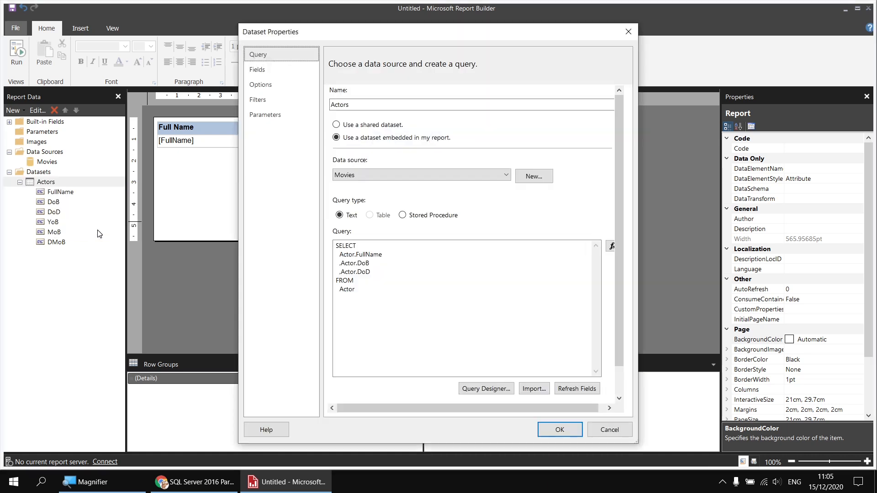
pyautogui.click(372, 272)
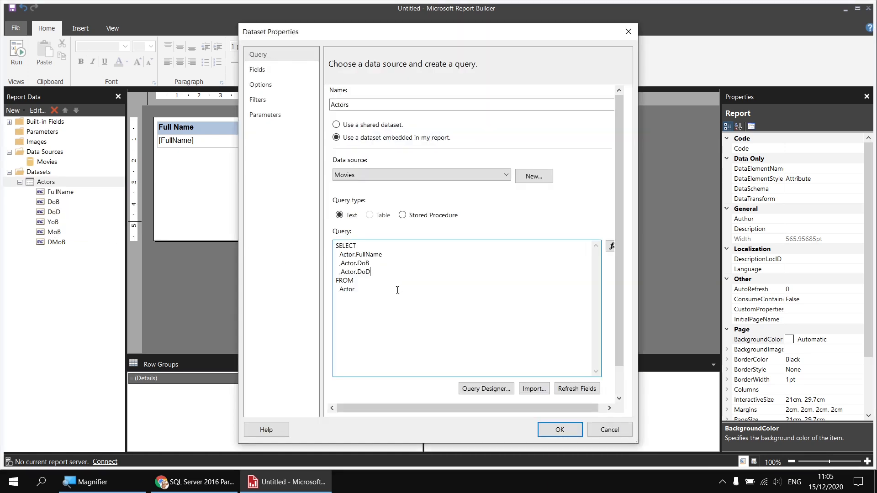
pyautogui.press('Return')
pyautogui.write(',YEAR(Actor.DoB) AS YoB2')
pyautogui.press('Return')
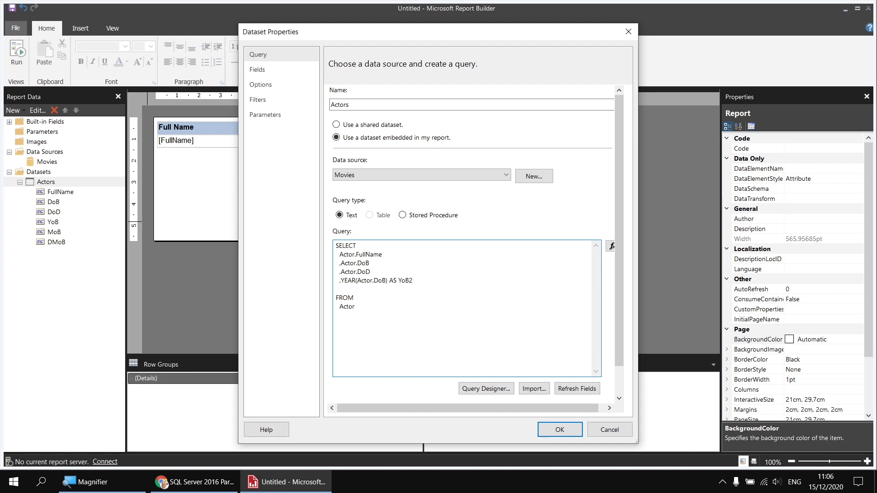
# Step: Add the query column MONTH(Actor.DoB) AS MoB2
pyautogui.write(',MONTH(Actor.DoB) AS MoB2')
pyautogui.press('Return')
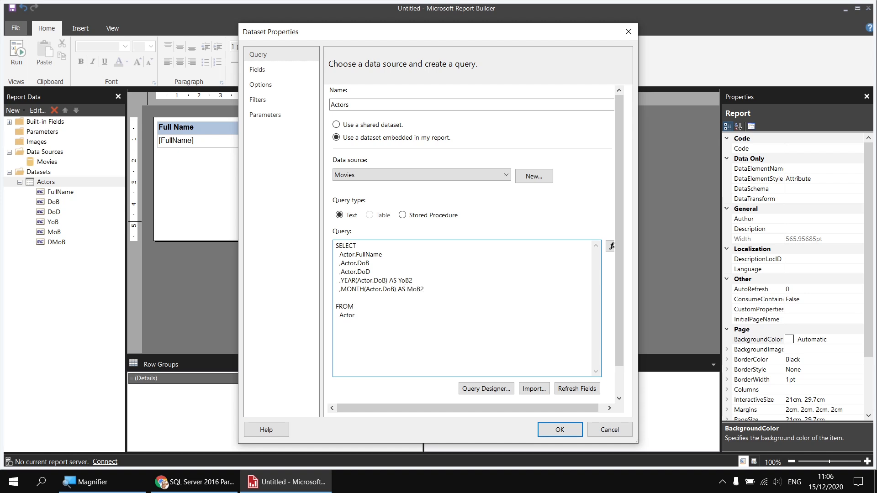
# Step: Add the query column DAY(Actor.DoB) AS DMoB2 and apply the dataset changes
pyautogui.write(',DAY(Actor.DoB) AS DMoB2')
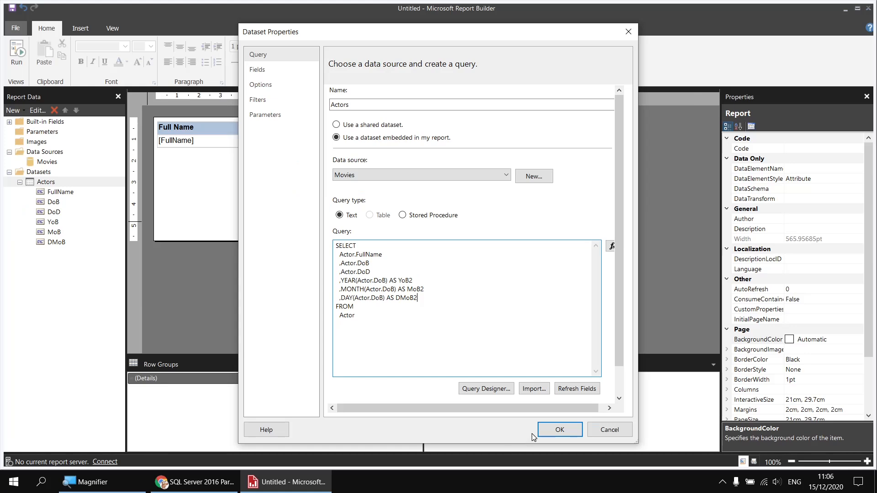
pyautogui.click(552, 429)
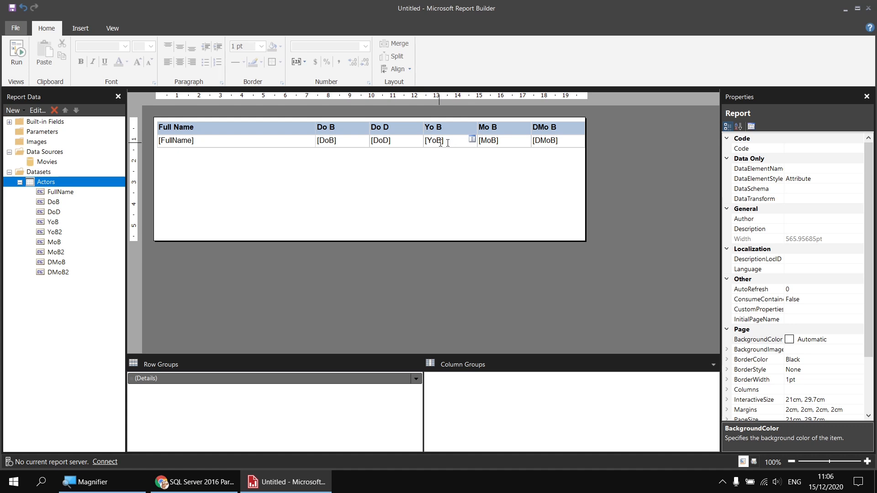
# Step: Rebind the Yo B, Mo B and DMo B cells to YoB2, MoB2 and DMoB2, then preview the report
pyautogui.click(472, 142)
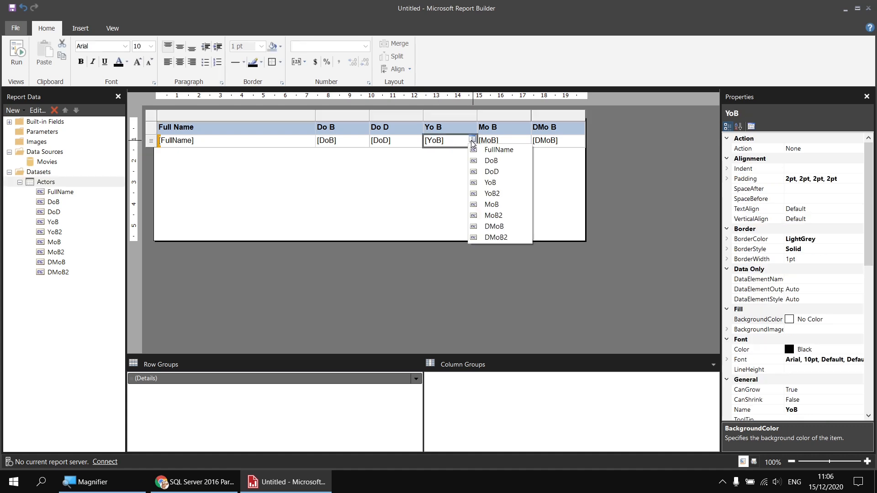
pyautogui.click(500, 194)
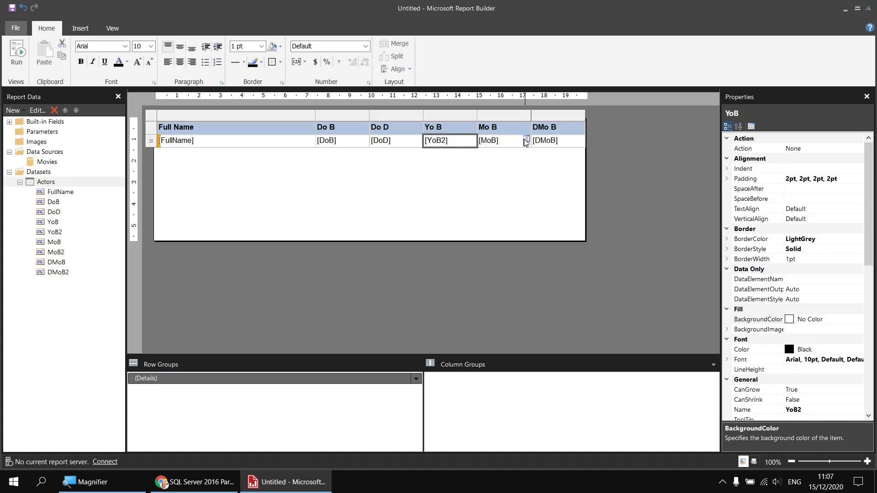
pyautogui.click(526, 141)
pyautogui.click(547, 215)
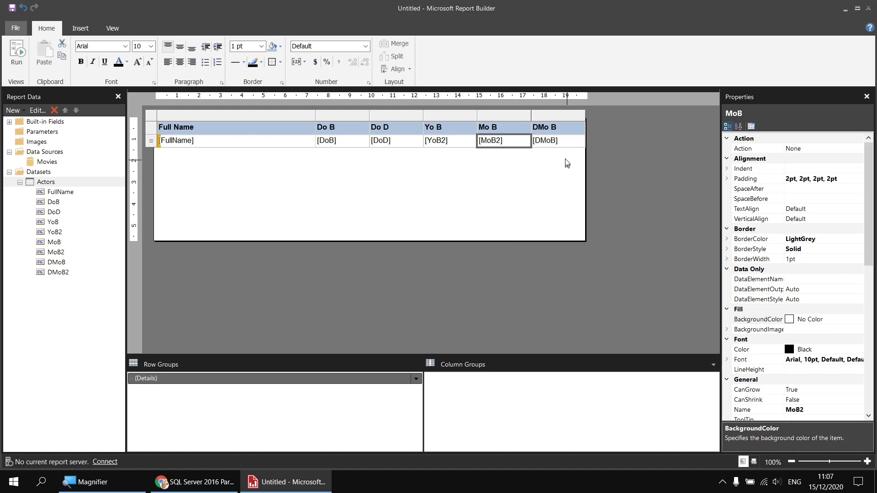
pyautogui.click(579, 139)
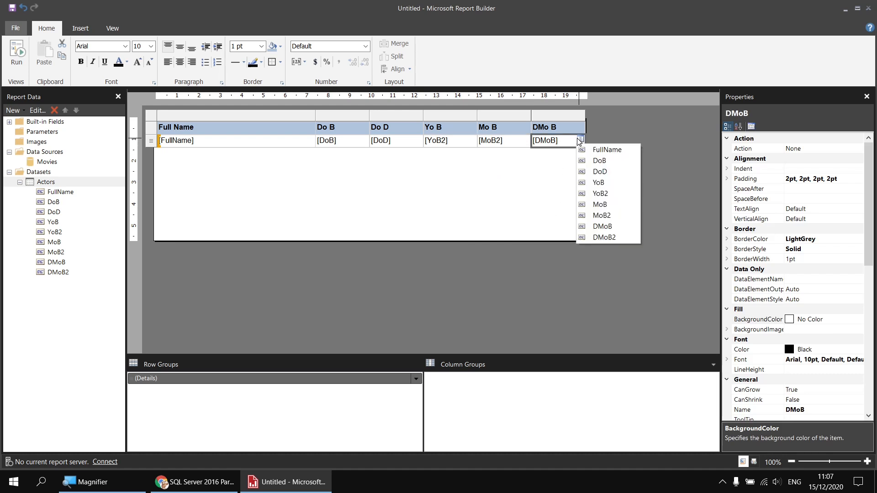
pyautogui.click(612, 240)
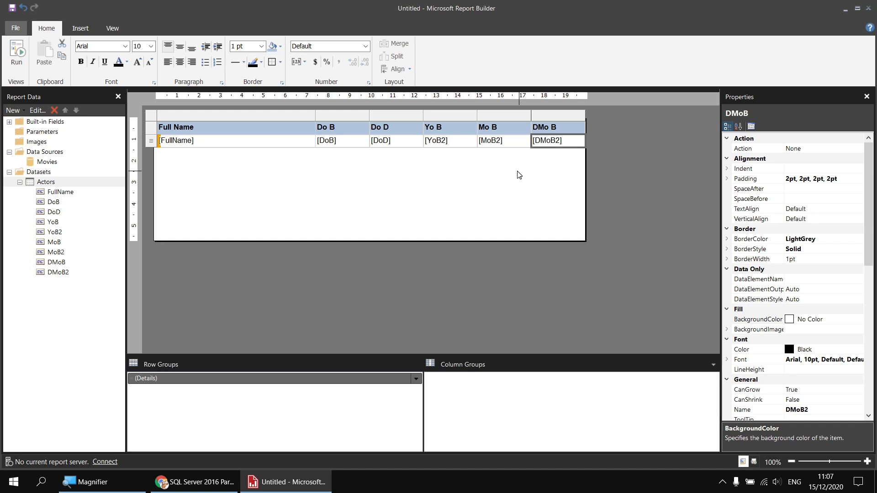
pyautogui.press('F5')
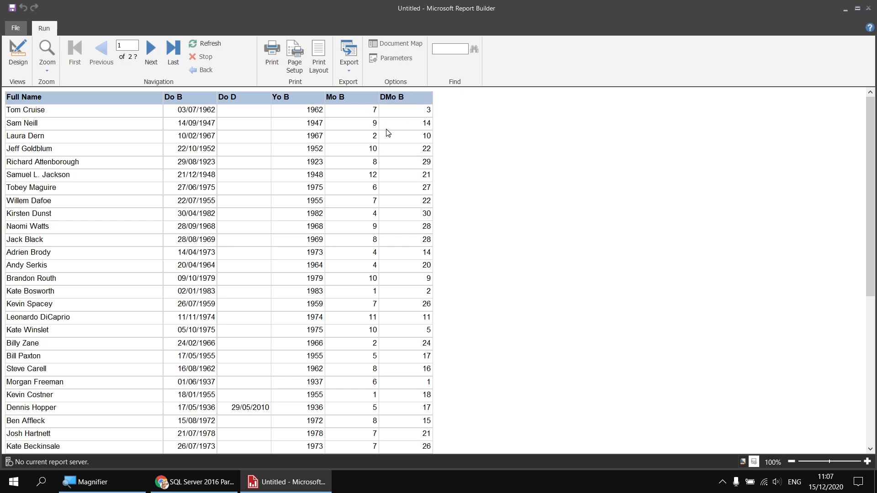
pyautogui.click(18, 52)
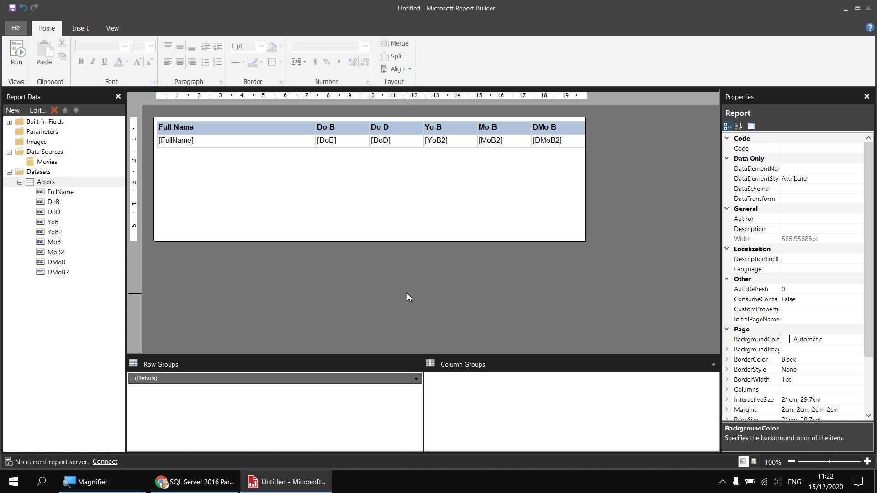
# Step: Add a new calculated field named DWoB to the Actors dataset
pyautogui.rightClick(53, 185)
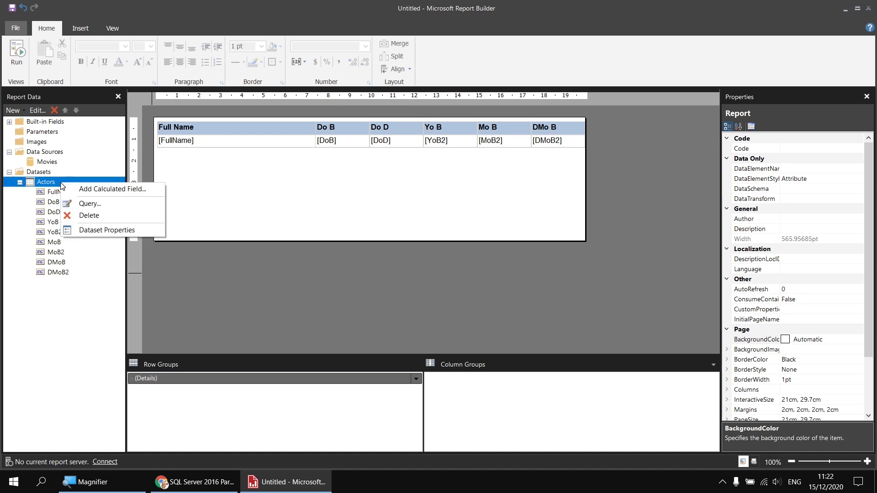
pyautogui.click(70, 187)
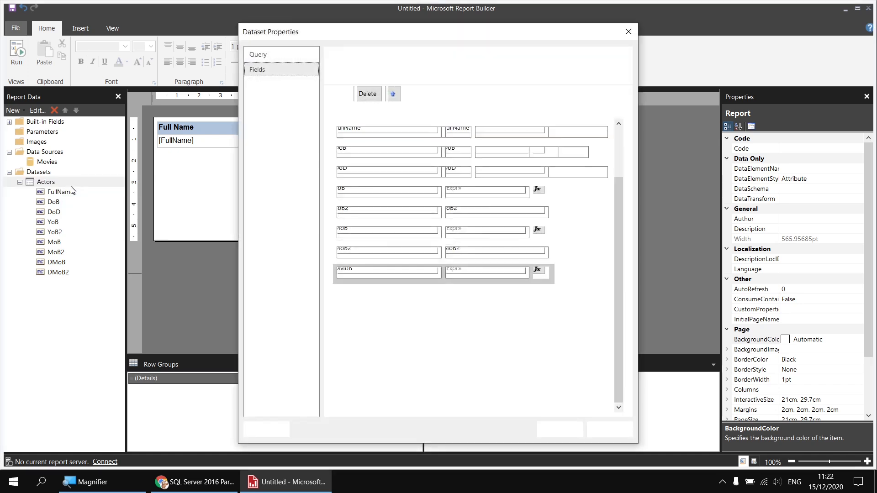
pyautogui.click(363, 310)
pyautogui.write('D')
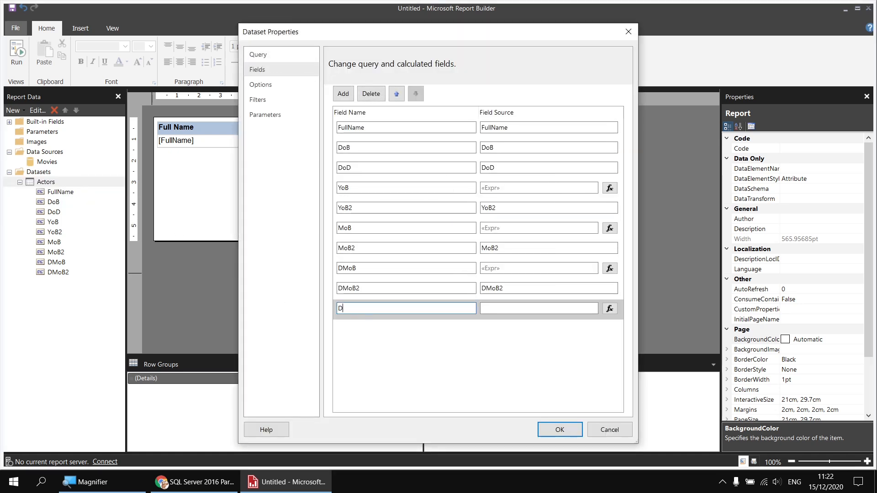
pyautogui.write('WoB')
pyautogui.press('Tab')
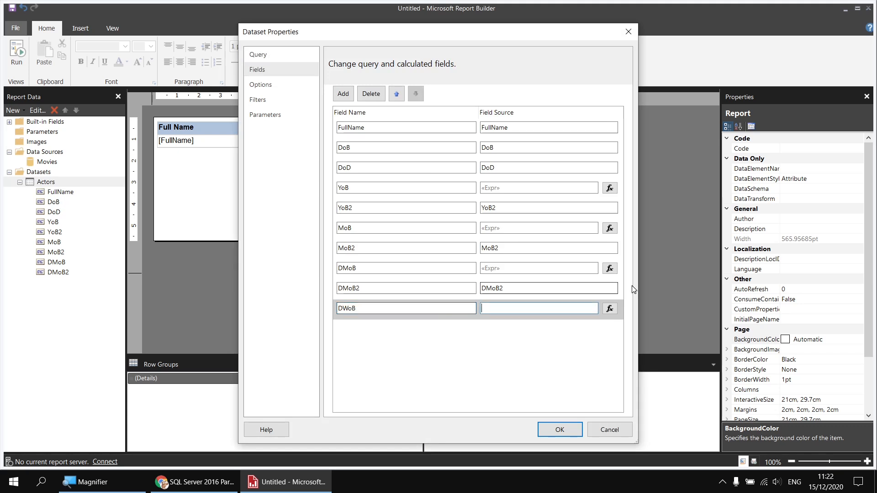
# Step: Start the DWoB field's expression with the Weekday function applied to the DoB field
pyautogui.click(610, 309)
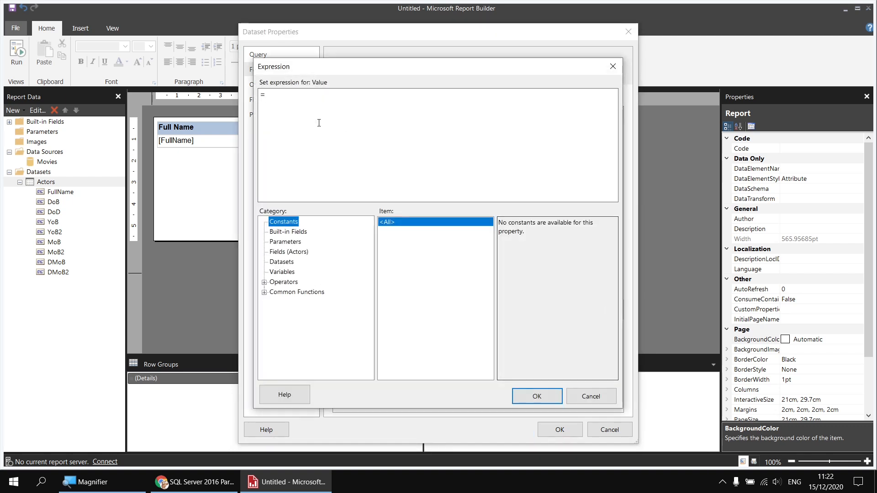
pyautogui.click(265, 292)
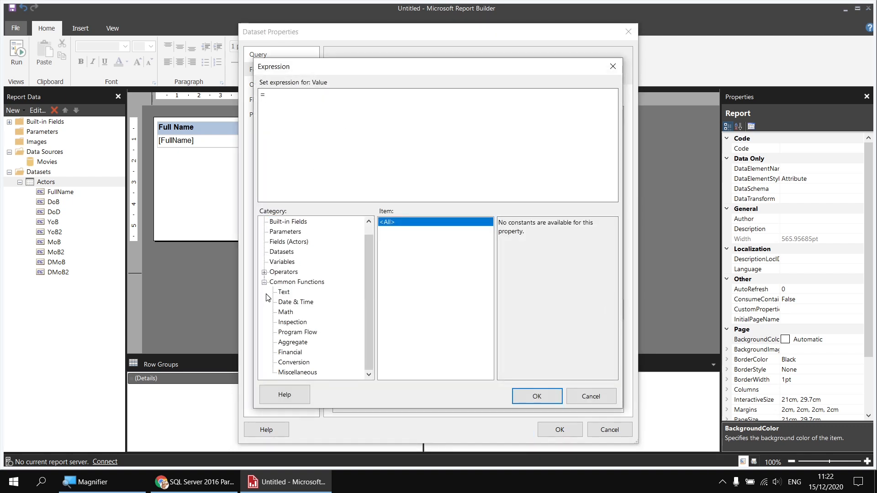
pyautogui.click(297, 302)
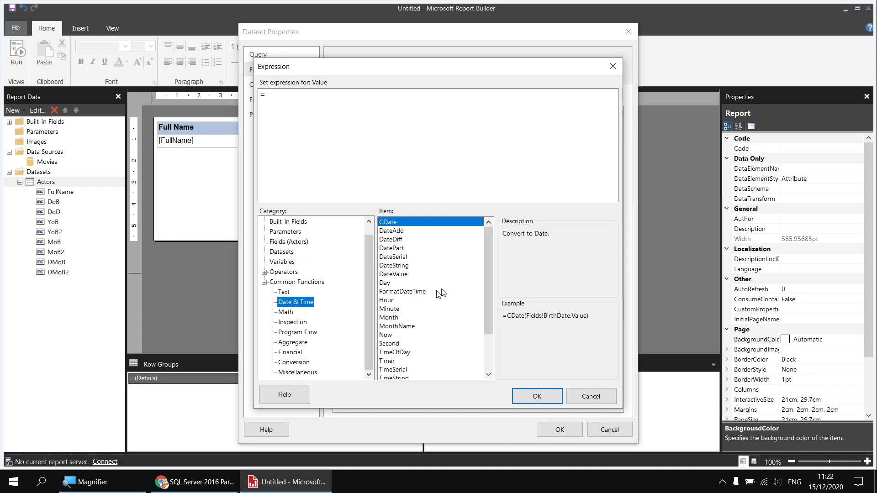
pyautogui.moveTo(489, 247); pyautogui.dragTo(486, 325)
pyautogui.click(399, 353)
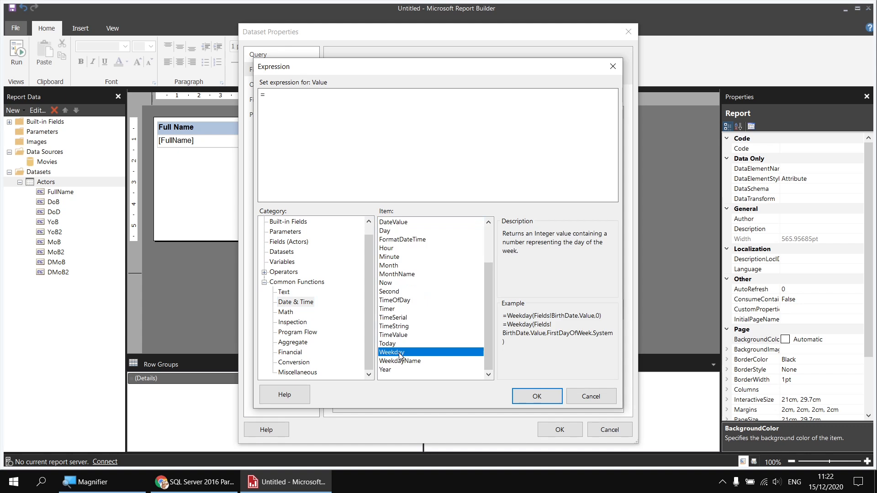
pyautogui.doubleClick(399, 353)
pyautogui.scroll(1, 300, 265)
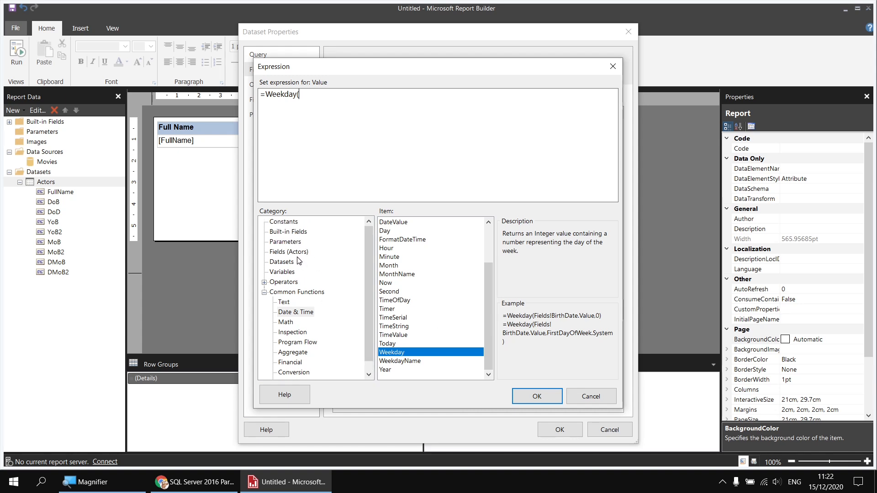
pyautogui.click(296, 252)
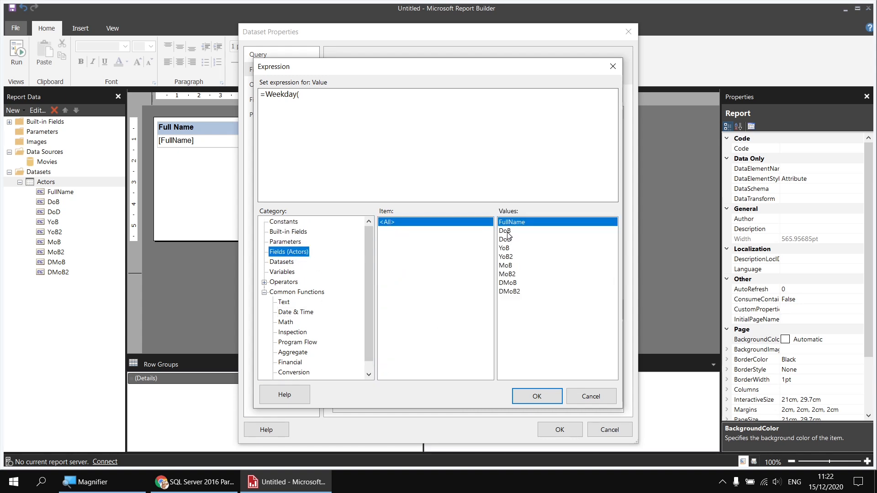
pyautogui.doubleClick(507, 231)
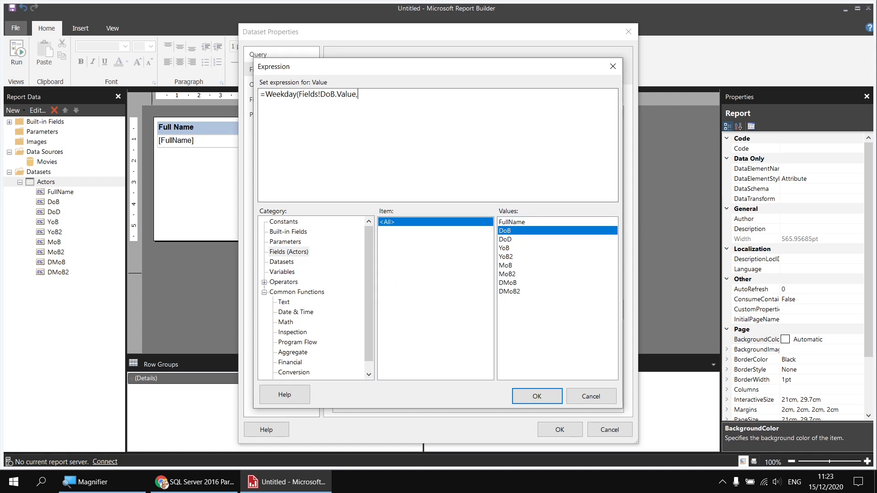
# Step: Switch to the browser and read the Weekday function documentation on its FirstDayOfWeek argument values
pyautogui.click(196, 482)
pyautogui.click(206, 12)
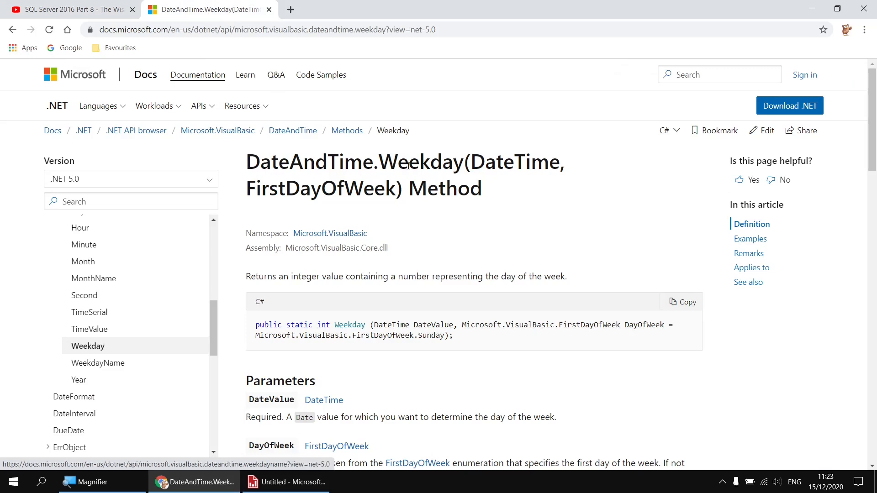
pyautogui.scroll(-1, 405, 203)
pyautogui.scroll(-10, 406, 204)
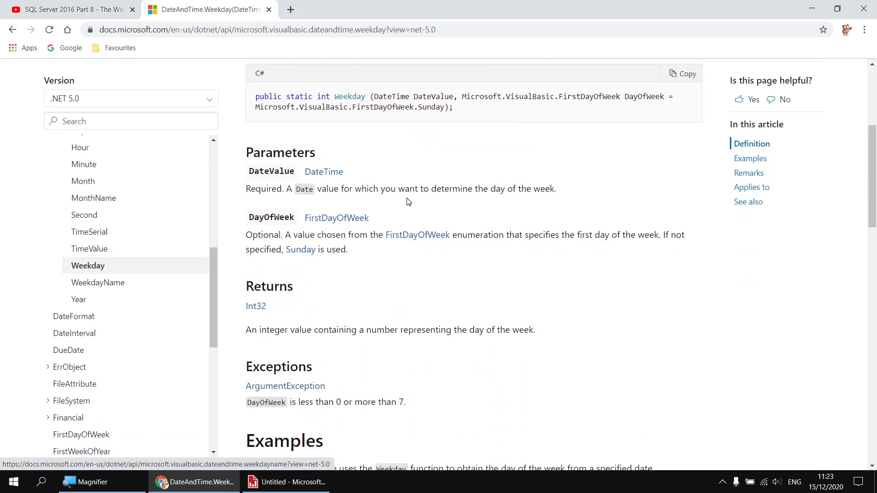
pyautogui.scroll(-4, 408, 201)
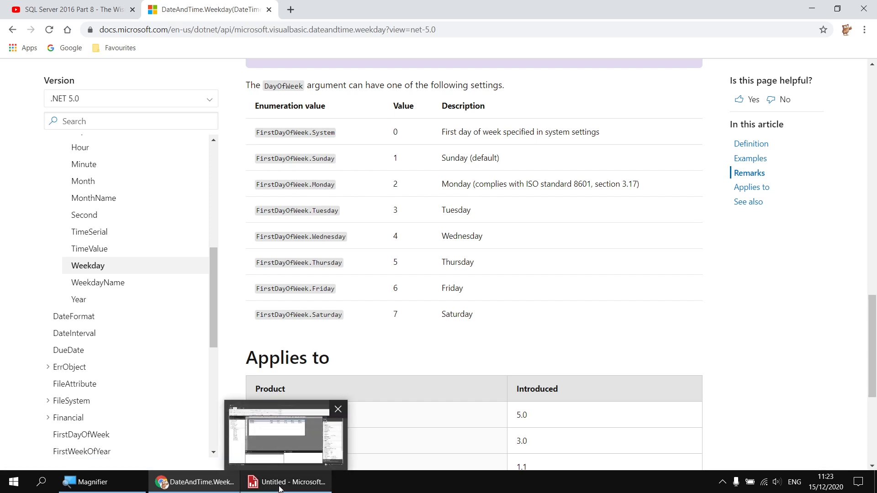
# Step: Complete the expression as =Weekday(Fields!DoB.Value,FirstDayOfWeek.Monday) and confirm the dataset fields
pyautogui.click(317, 431)
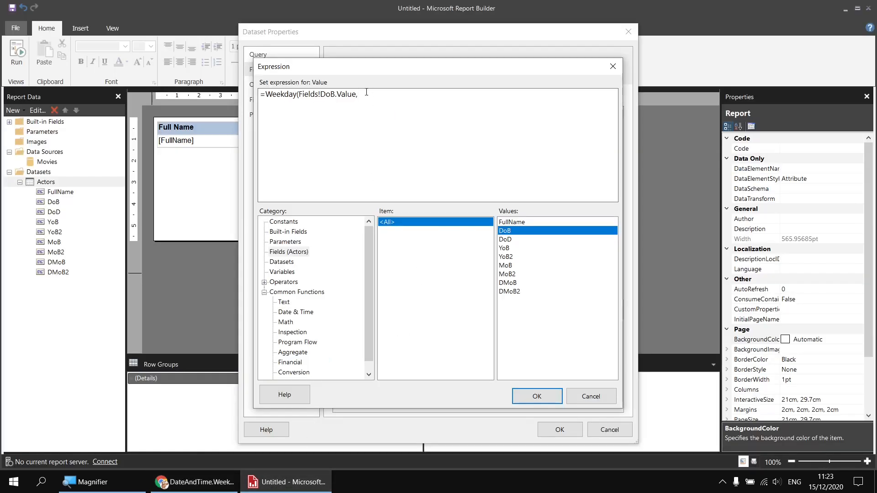
pyautogui.write('irstDayOfWeek.Monoday')
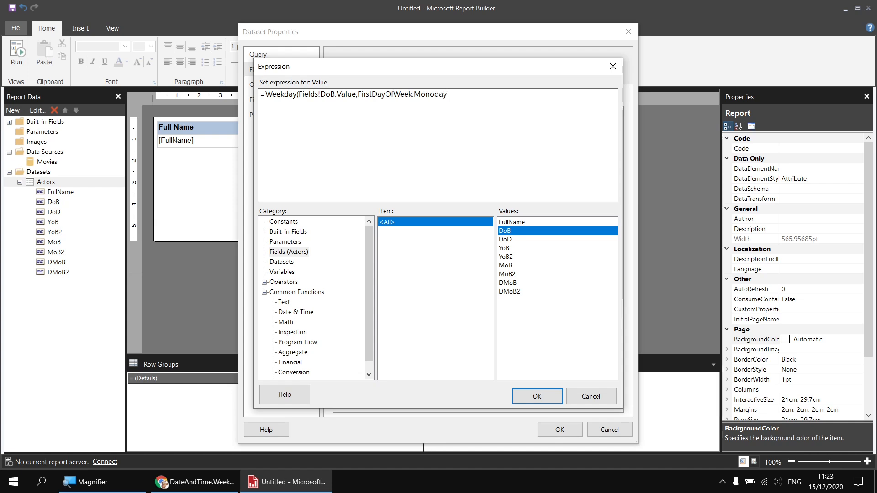
pyautogui.press('BackSpace')
pyautogui.press('BackSpace')
pyautogui.press('BackSpace')
pyautogui.write('da')
pyautogui.click(529, 397)
pyautogui.click(558, 431)
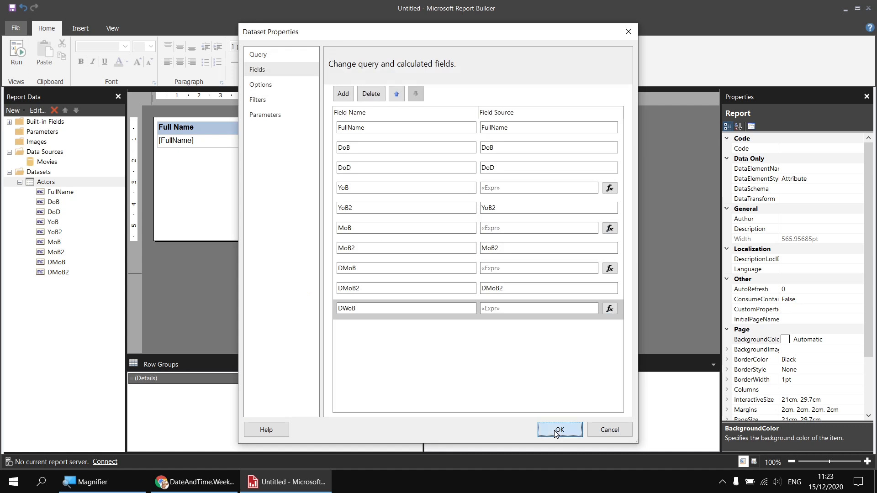
# Step: Add the DWoB field as a new table column and preview the report
pyautogui.moveTo(47, 283); pyautogui.dragTo(578, 140)
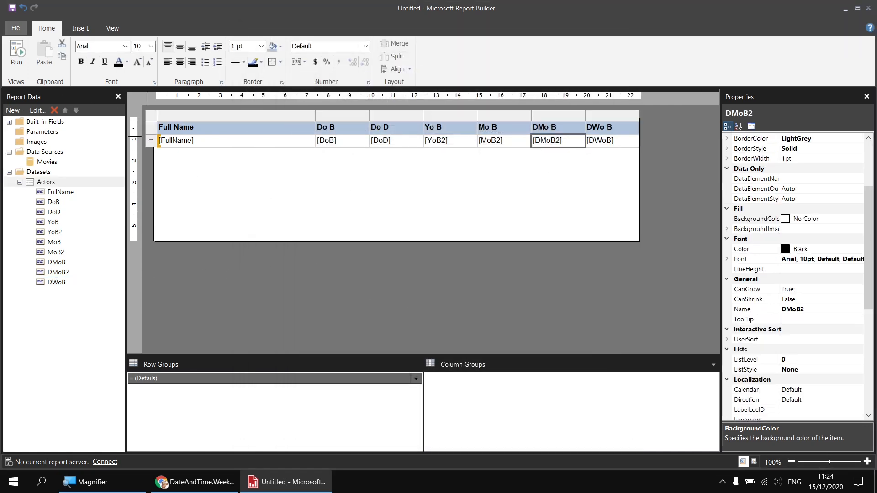
pyautogui.click(16, 53)
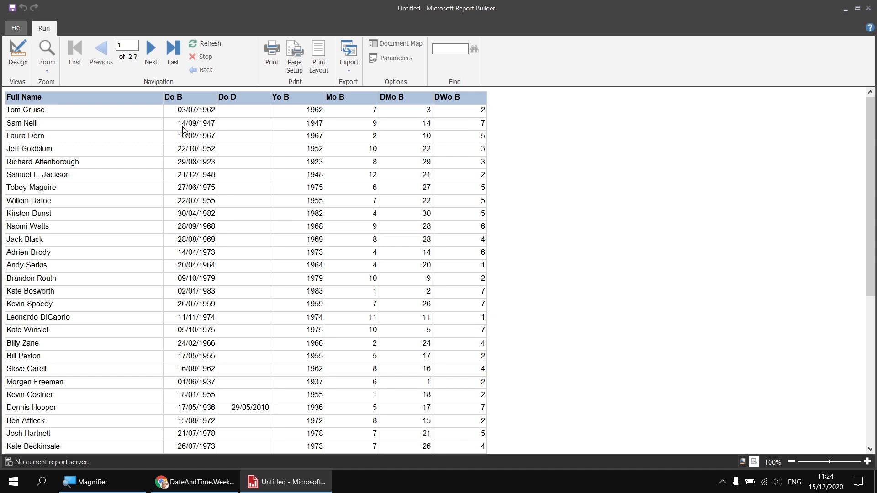
pyautogui.click(13, 54)
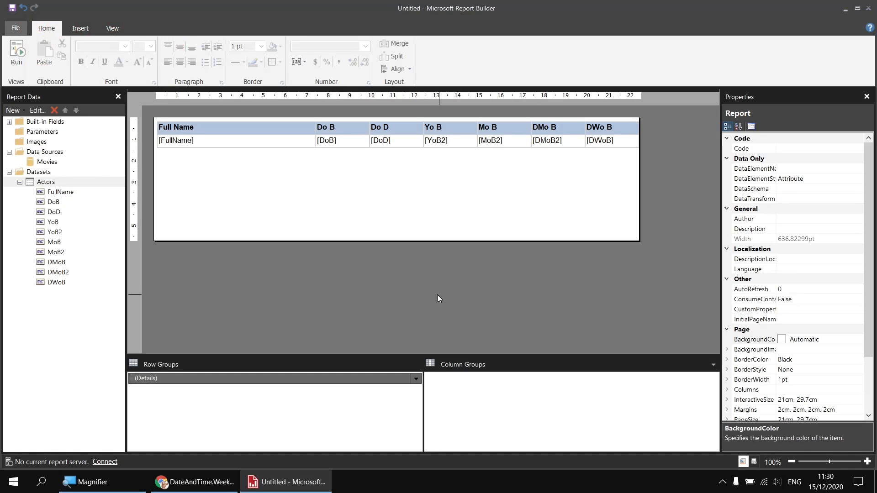
# Step: Open the Actors dataset properties and begin a new query column with DATEPART
pyautogui.rightClick(59, 182)
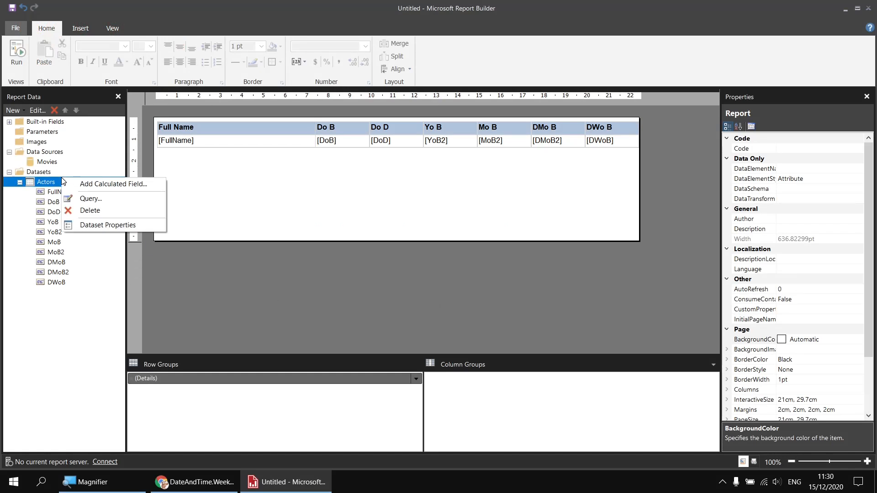
pyautogui.click(101, 225)
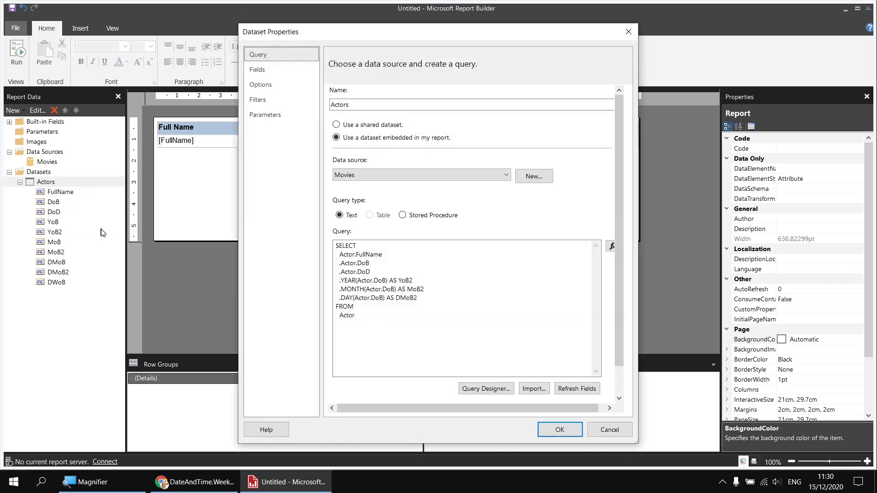
pyautogui.click(419, 298)
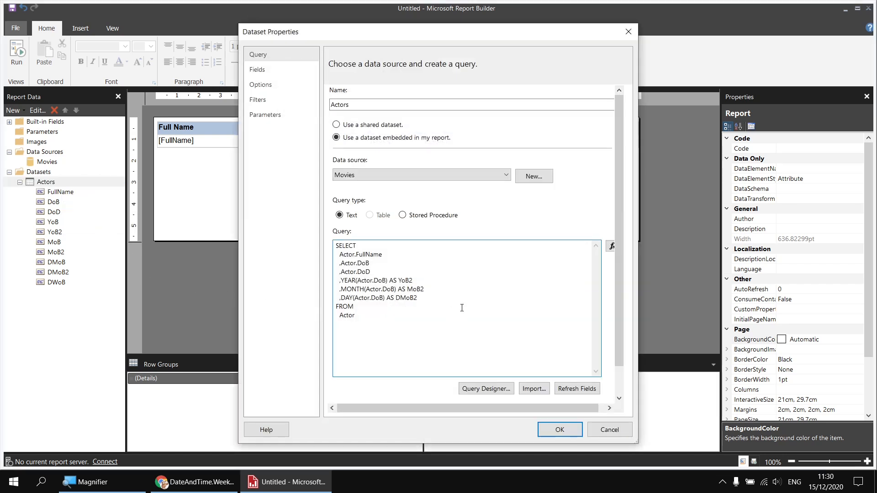
pyautogui.press('Return')
pyautogui.write(',DATEPART(')
# Step: Switch to the browser and read the DATEPART documentation's list of datepart arguments
pyautogui.click(199, 485)
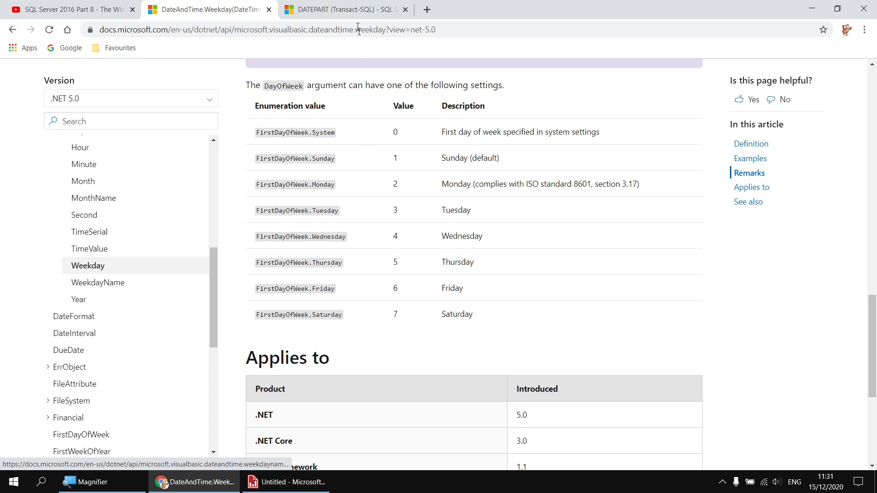
pyautogui.click(338, 11)
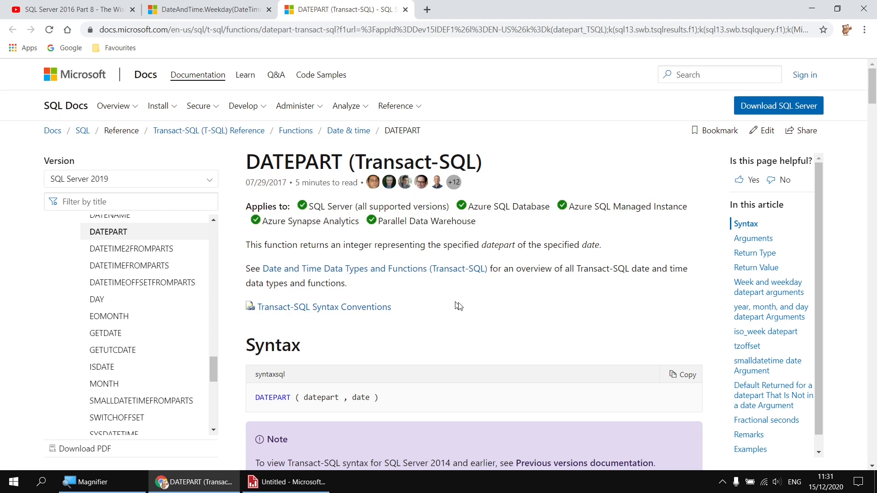
pyautogui.scroll(-5, 467, 309)
pyautogui.scroll(-8, 470, 311)
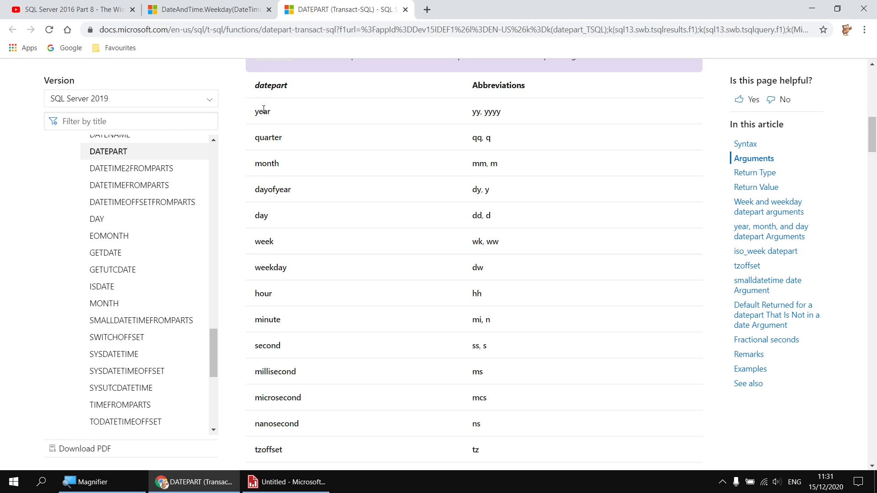
pyautogui.scroll(-1, 289, 273)
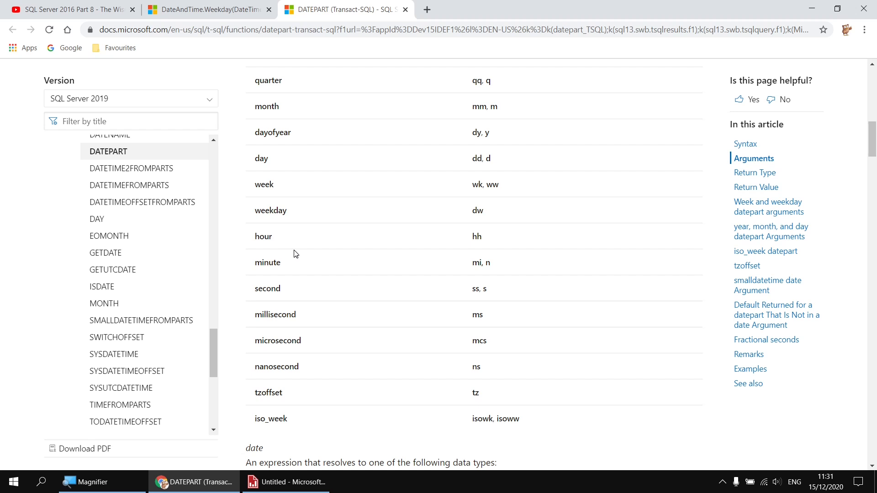
pyautogui.scroll(1, 295, 255)
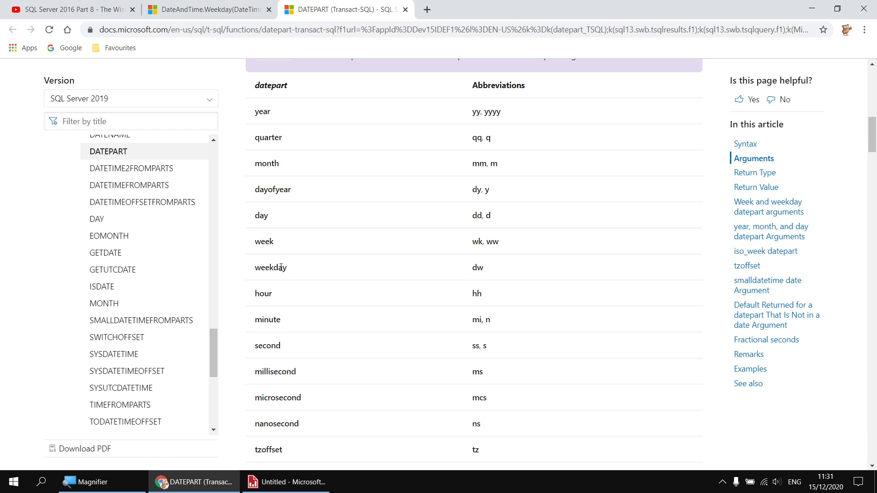
# Step: Finish the query column as DATEPART(weekday, Actor.DoB) AS DWoB and apply the dataset changes
pyautogui.click(284, 483)
pyautogui.write('weekday,')
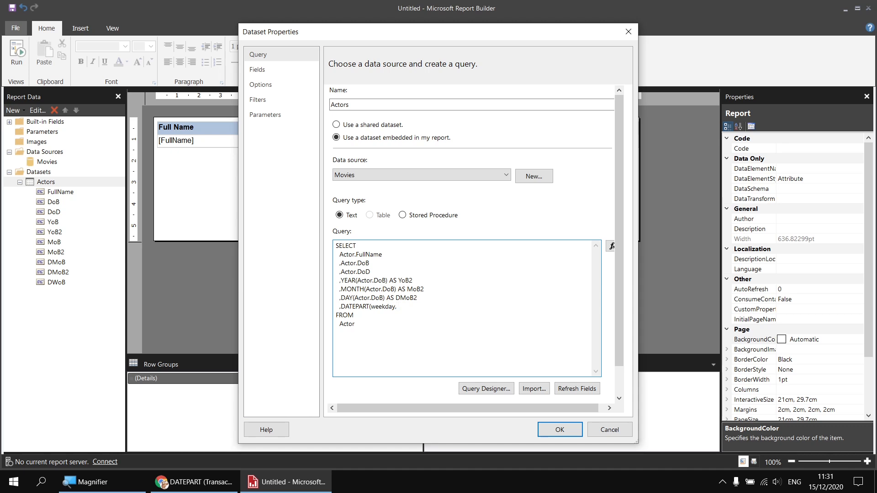
pyautogui.write(' Actor.DoB) AS DWoB')
pyautogui.click(553, 431)
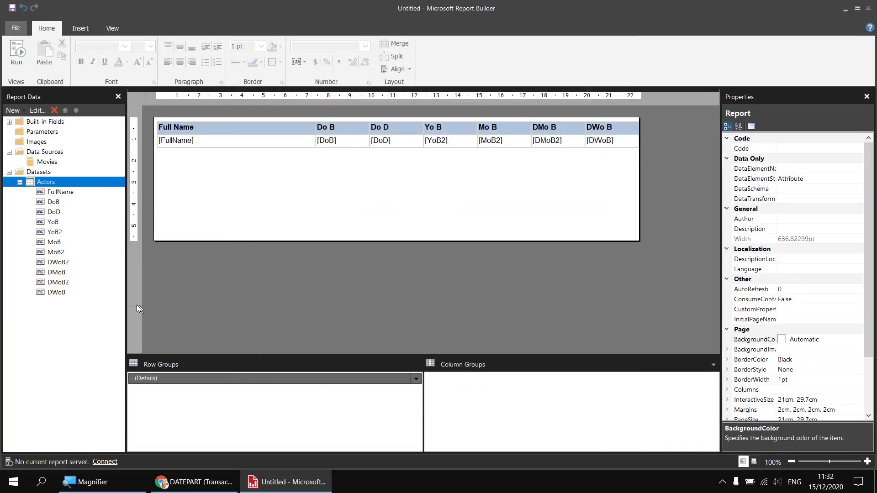
# Step: Add the DWoB2 field as a new table column and preview the report
pyautogui.click(56, 263)
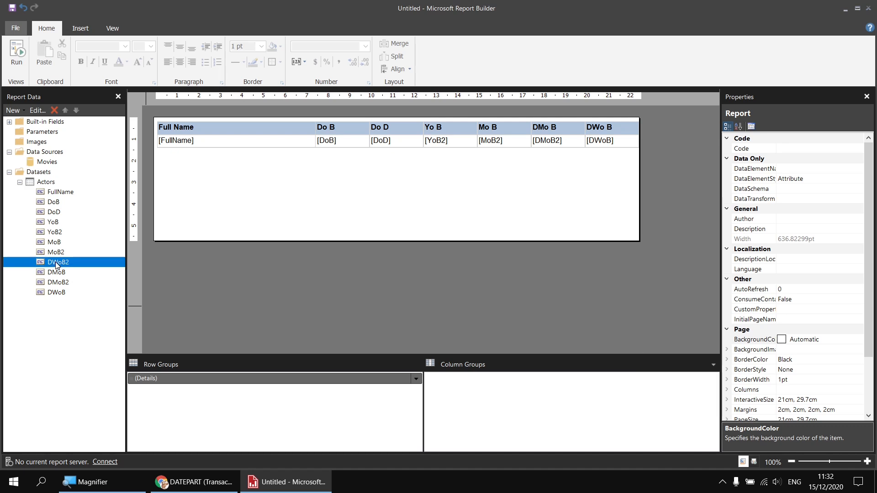
pyautogui.click(632, 143)
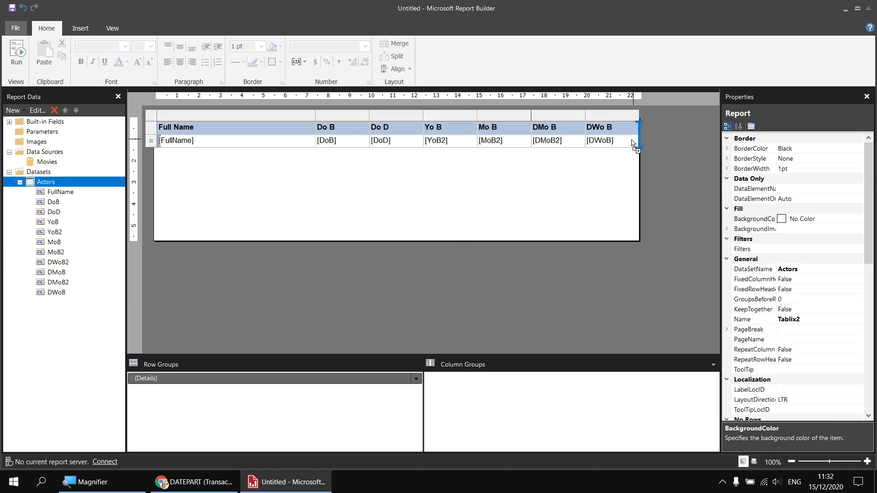
pyautogui.moveTo(633, 143); pyautogui.dragTo(631, 142)
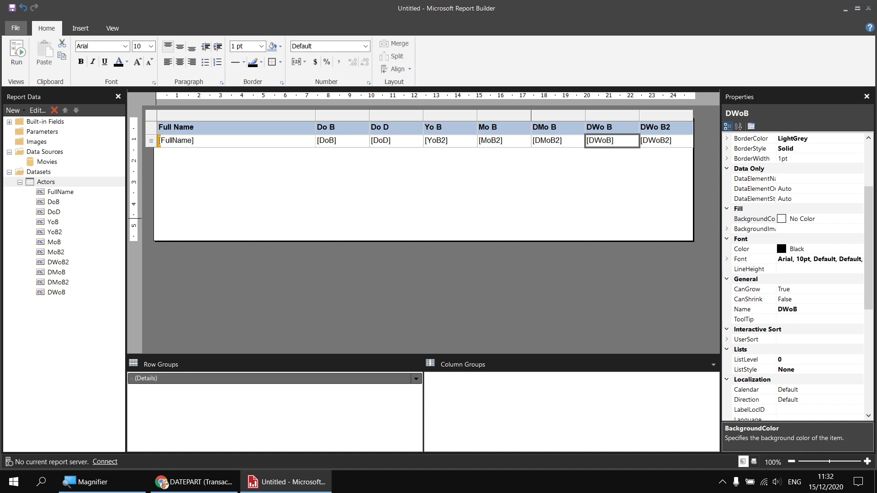
pyautogui.click(16, 51)
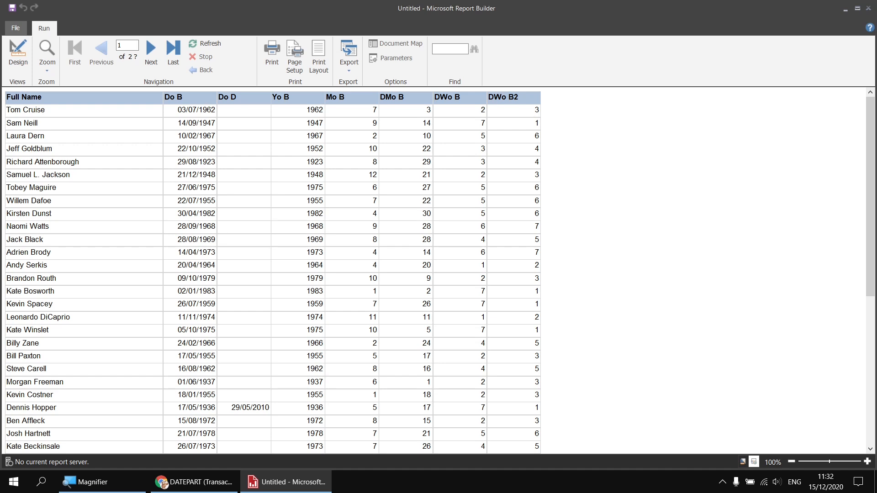
pyautogui.click(18, 50)
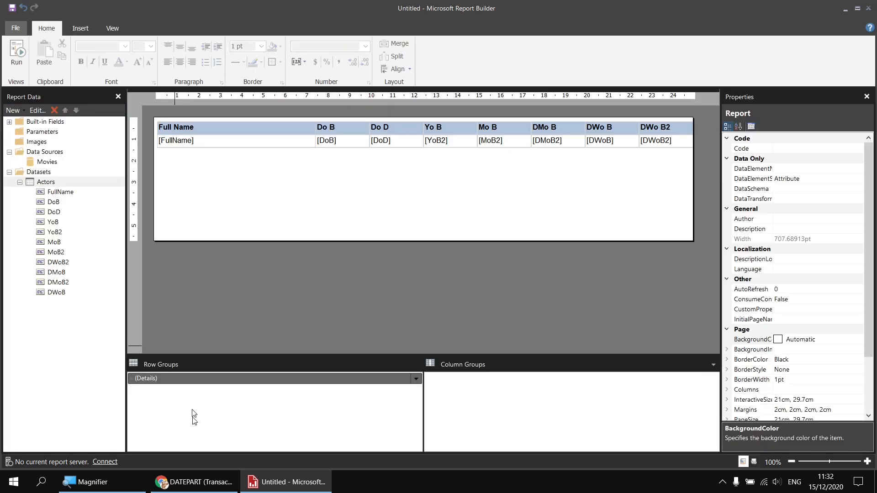
# Step: Switch to the browser and read the DATEPART documentation on week and weekday datepart arguments
pyautogui.click(197, 483)
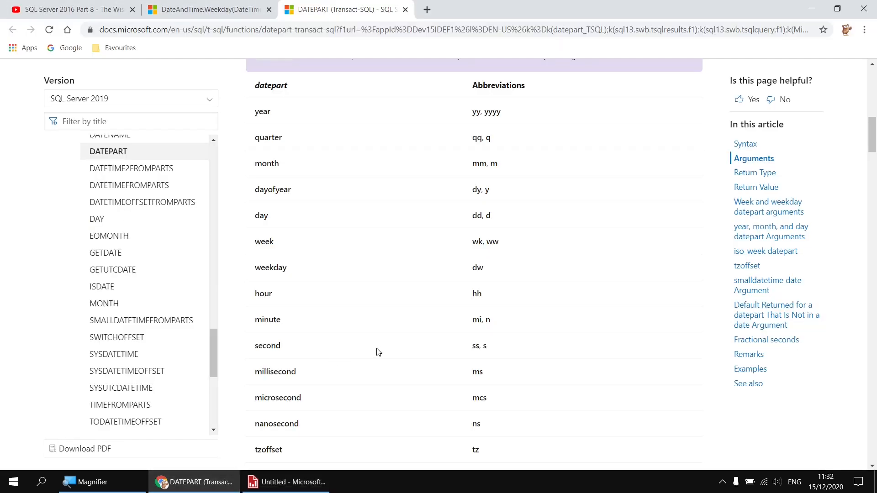
pyautogui.scroll(-12, 377, 352)
pyautogui.scroll(-15, 423, 343)
pyautogui.scroll(-4, 421, 343)
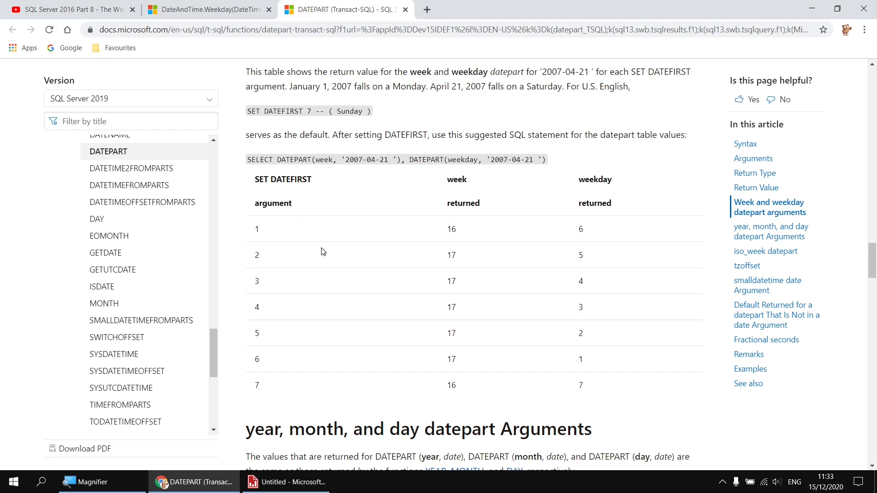
# Step: Prepend SET DATEFIRST 1 to the Actors dataset query, apply the change, and preview the report
pyautogui.click(288, 488)
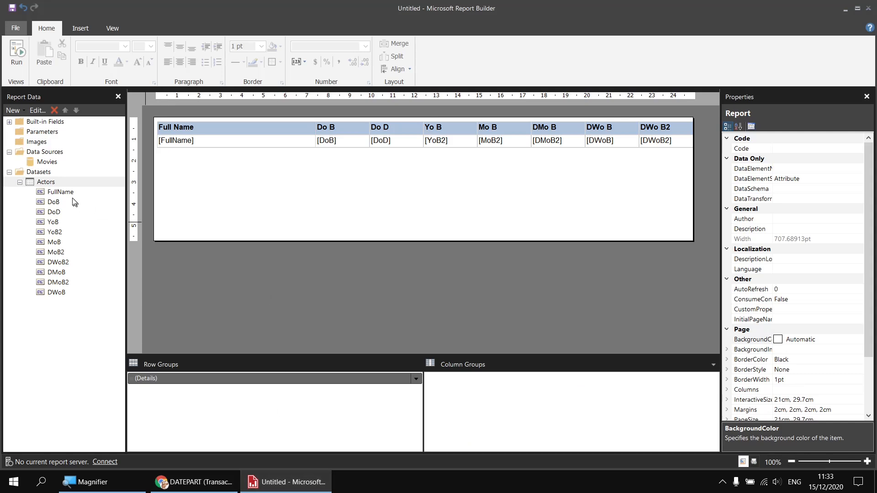
pyautogui.rightClick(55, 182)
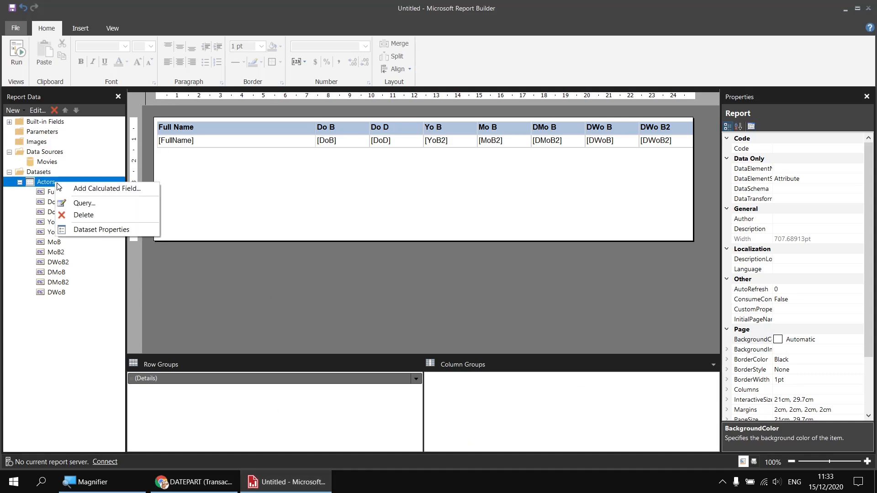
pyautogui.click(86, 232)
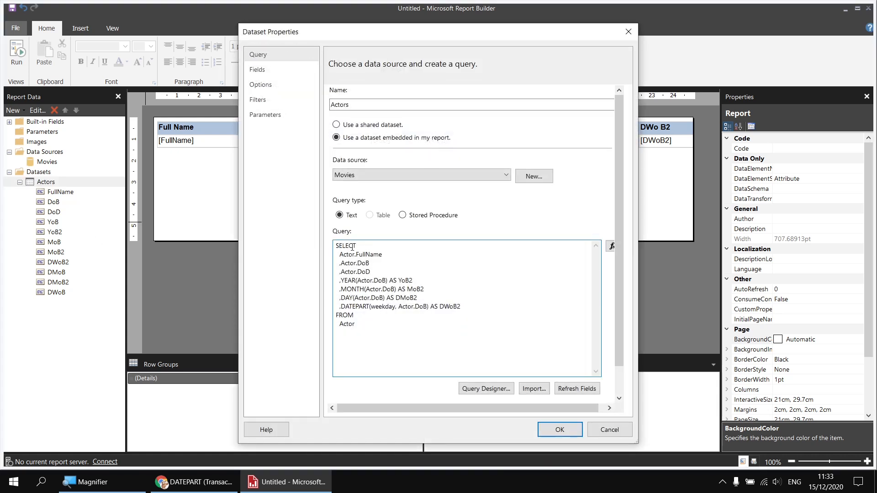
pyautogui.press('Return')
pyautogui.press('Up')
pyautogui.write('SEET DATE')
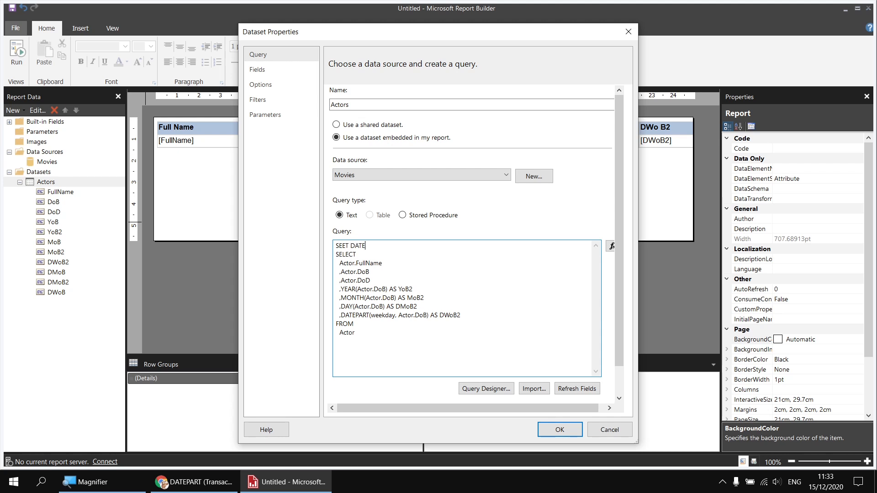
pyautogui.write('FIRST 1')
pyautogui.press('Return')
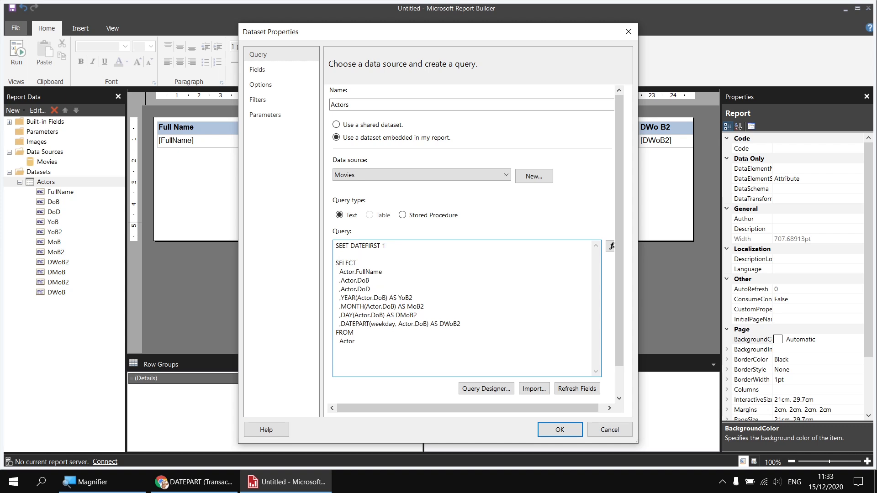
pyautogui.click(343, 247)
pyautogui.press('Delete')
pyautogui.click(558, 428)
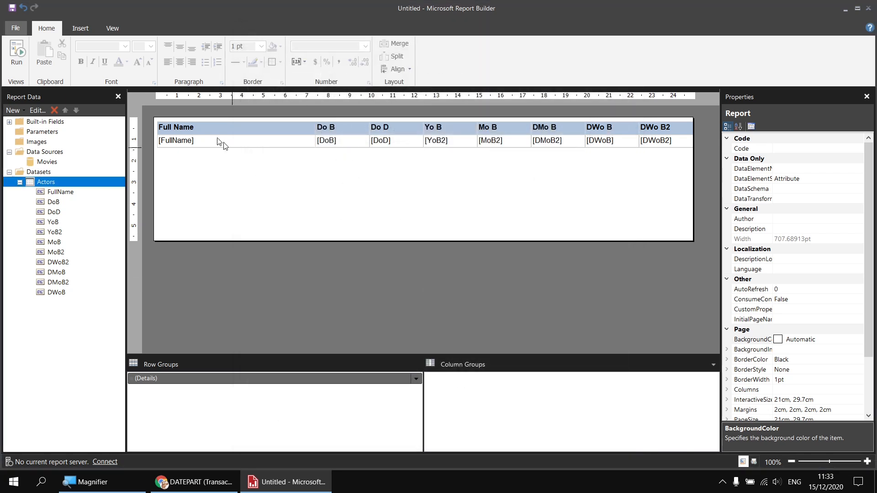
pyautogui.click(17, 56)
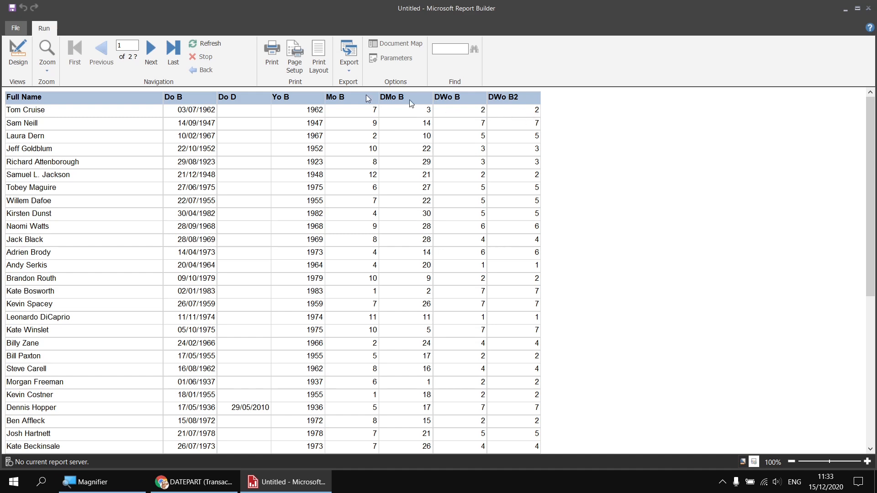
pyautogui.click(18, 62)
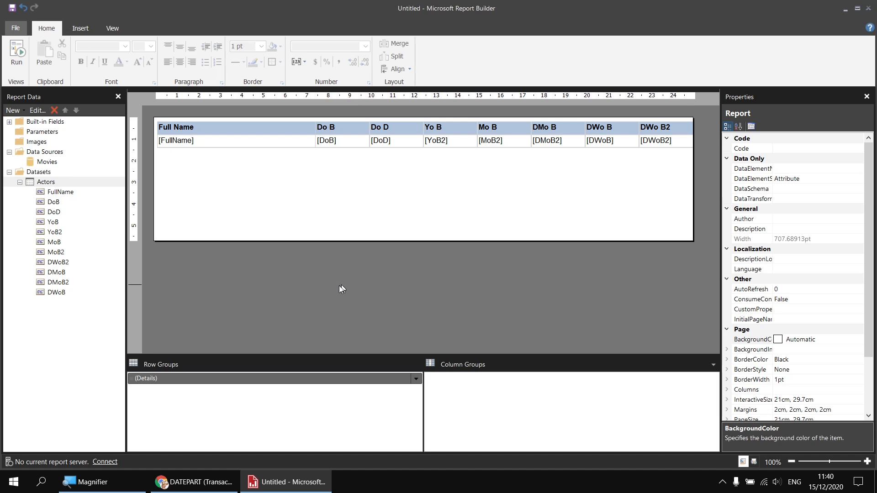
# Step: Switch to the browser and read the DATEPART and DateAndTime.DatePart documentation on interval and first-day-of-week settings
pyautogui.click(194, 482)
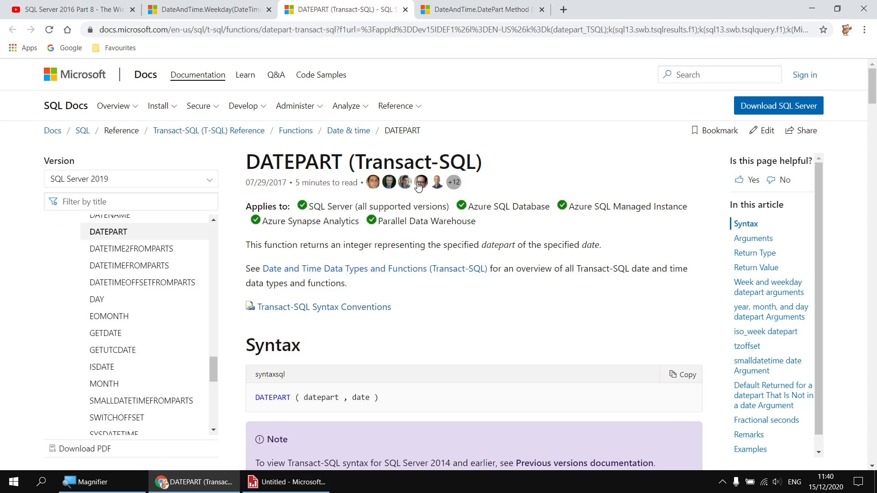
pyautogui.scroll(-10, 418, 311)
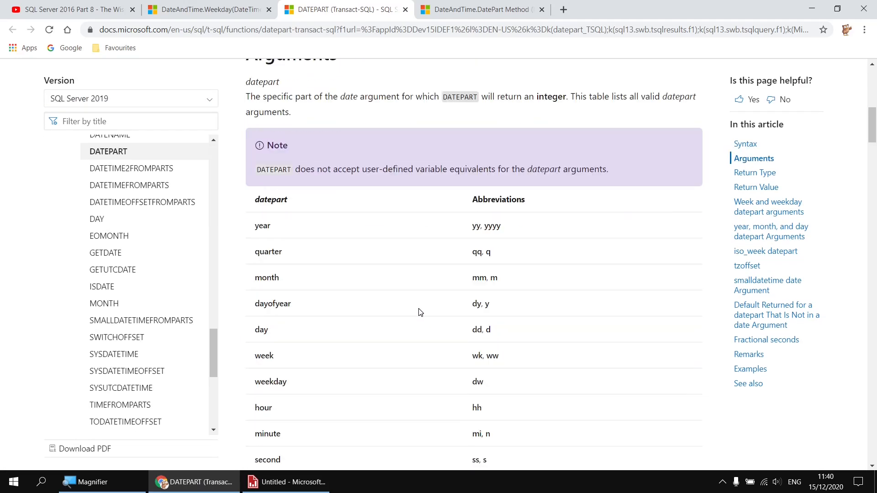
pyautogui.scroll(-1, 420, 312)
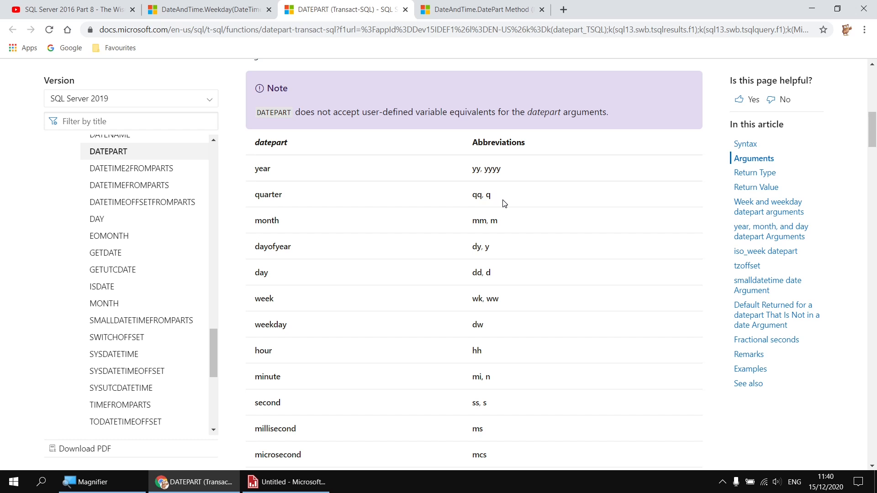
pyautogui.click(488, 15)
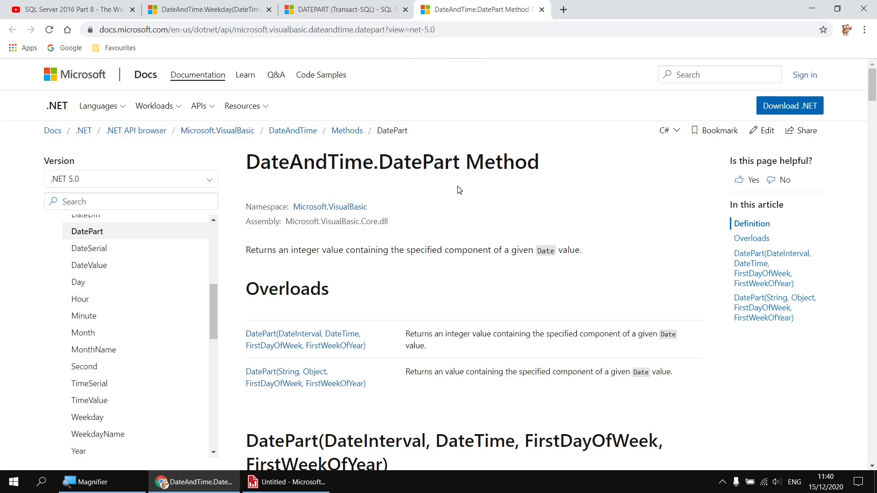
pyautogui.scroll(-7, 458, 188)
pyautogui.scroll(-17, 411, 191)
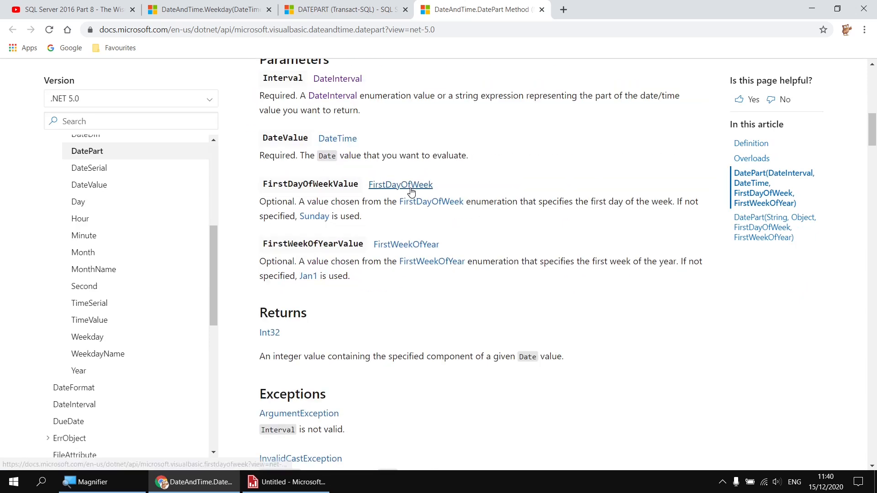
pyautogui.scroll(-9, 413, 190)
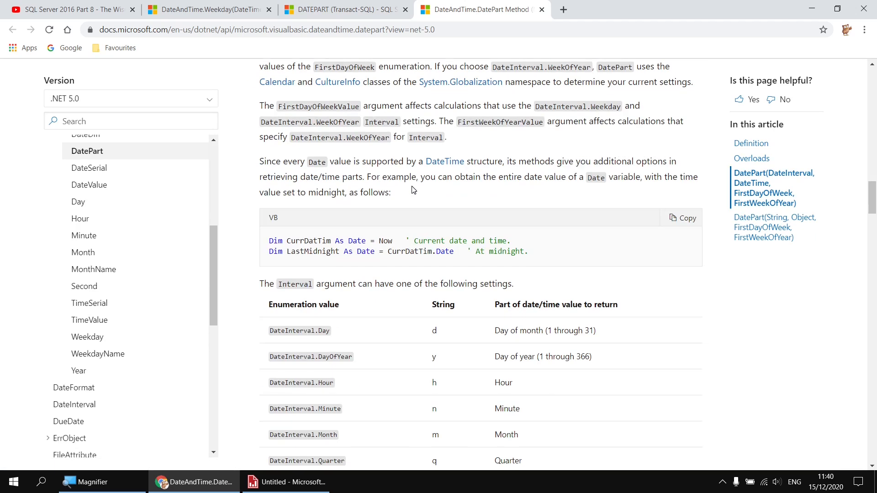
pyautogui.scroll(-1, 413, 190)
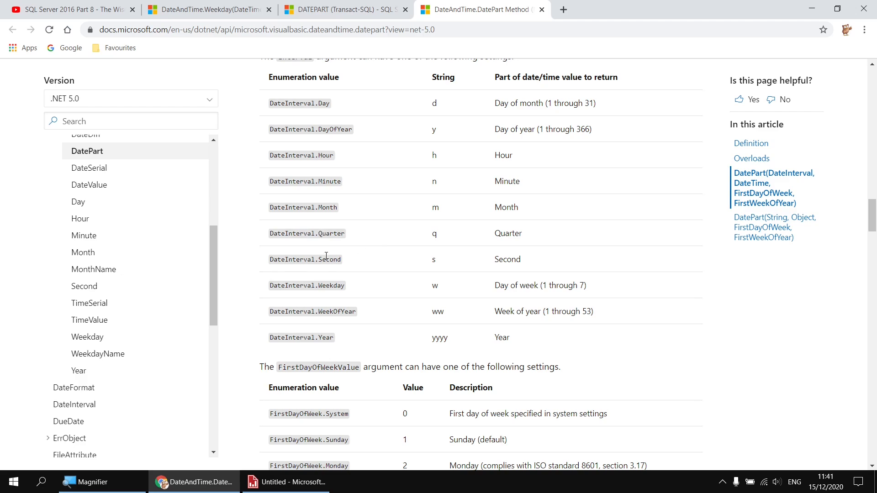
pyautogui.scroll(12, 368, 246)
pyautogui.scroll(15, 372, 251)
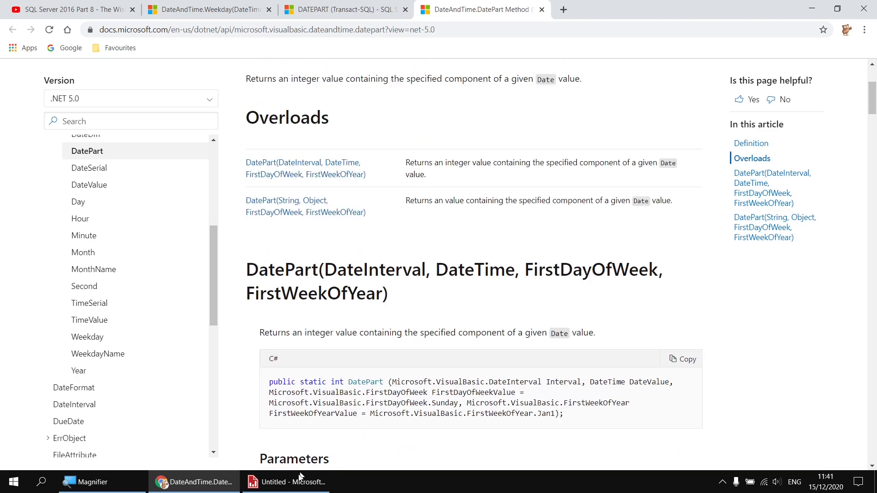
# Step: Add a calculated field QoB to the Actors dataset with expression =DatePart(DateInterval.Quarter,Fields!DoB.Value)
pyautogui.click(286, 482)
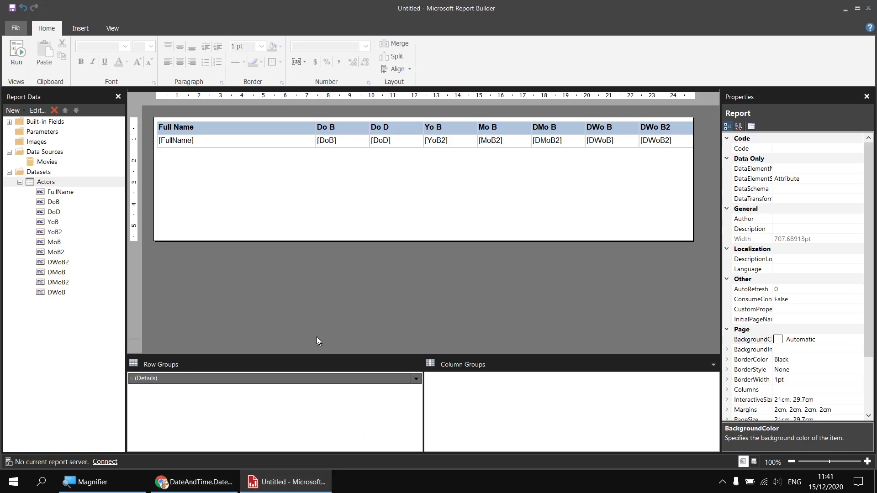
pyautogui.rightClick(51, 184)
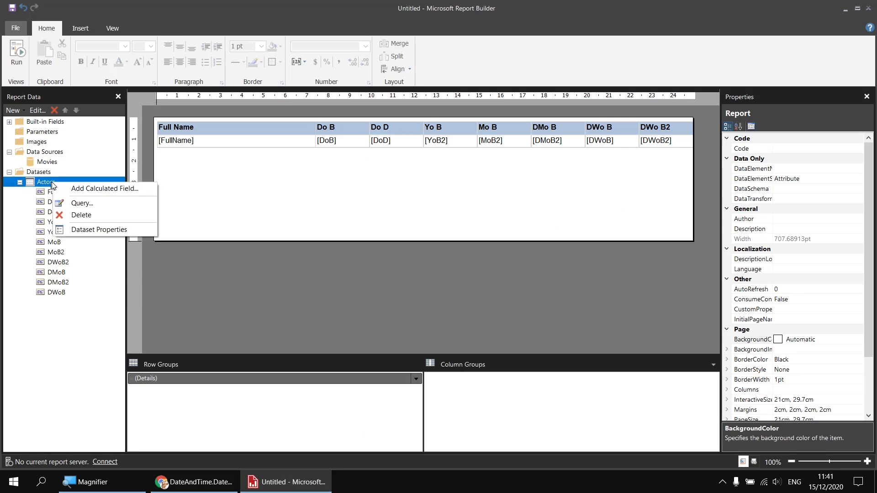
pyautogui.click(99, 229)
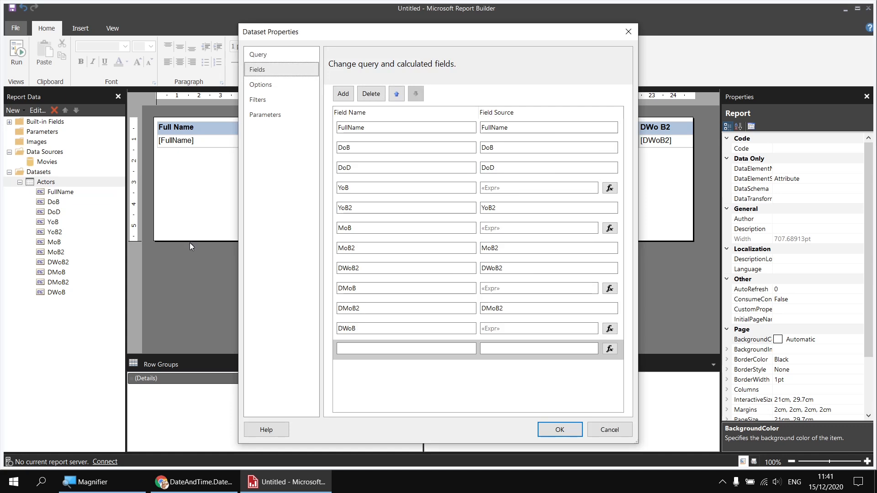
pyautogui.click(353, 347)
pyautogui.write('QoB')
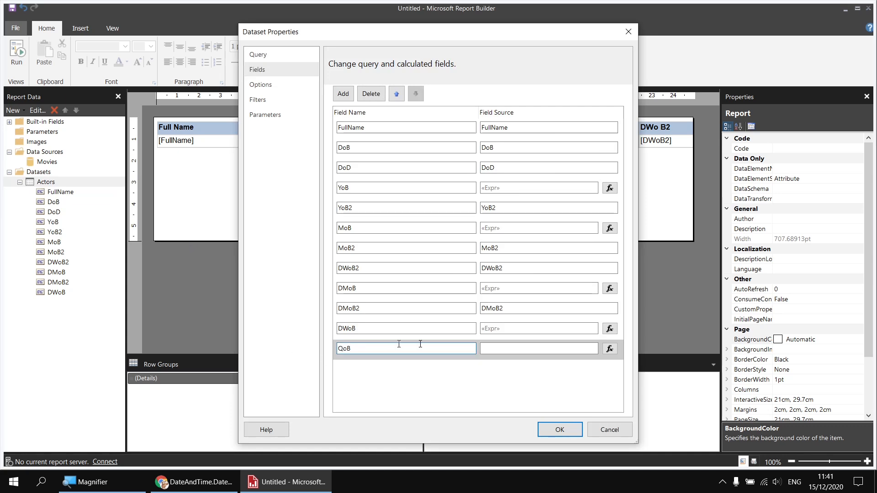
pyautogui.click(610, 349)
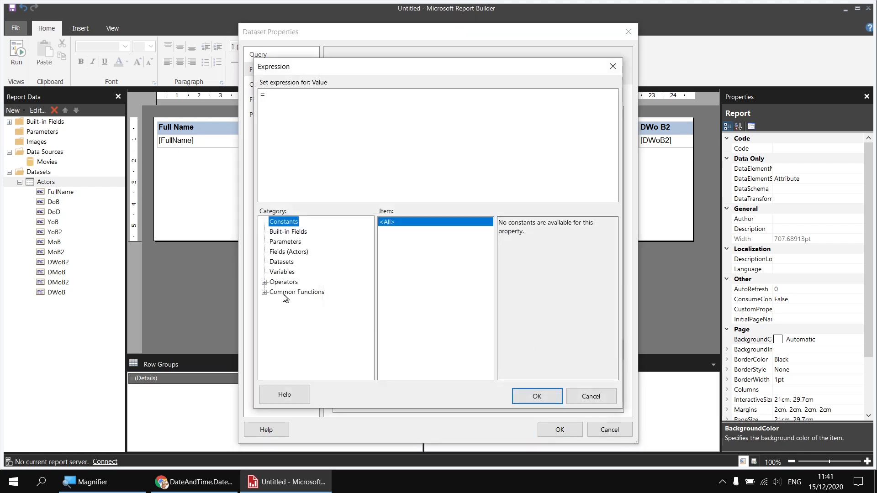
pyautogui.click(263, 292)
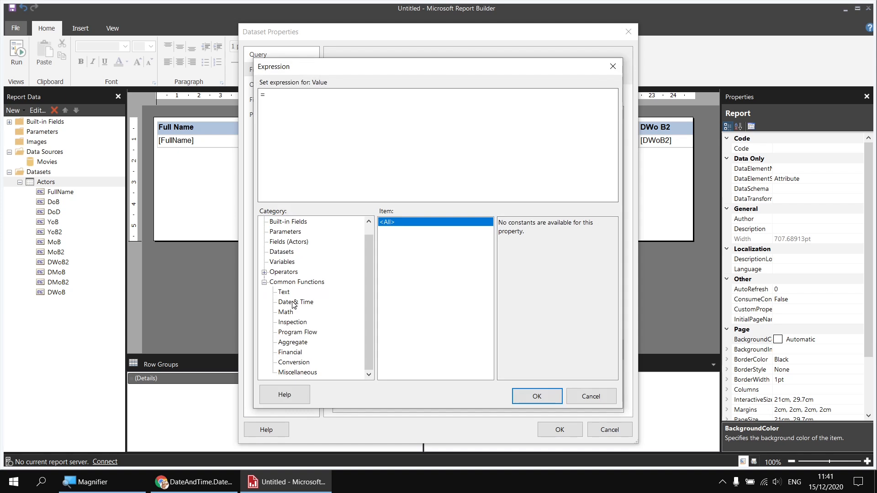
pyautogui.click(292, 302)
pyautogui.click(392, 249)
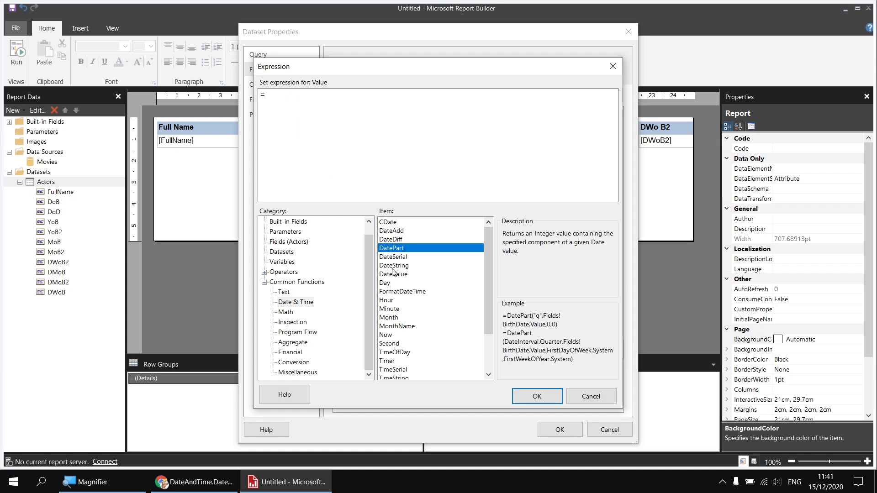
pyautogui.doubleClick(389, 249)
pyautogui.write('DateInterval.Quarter,')
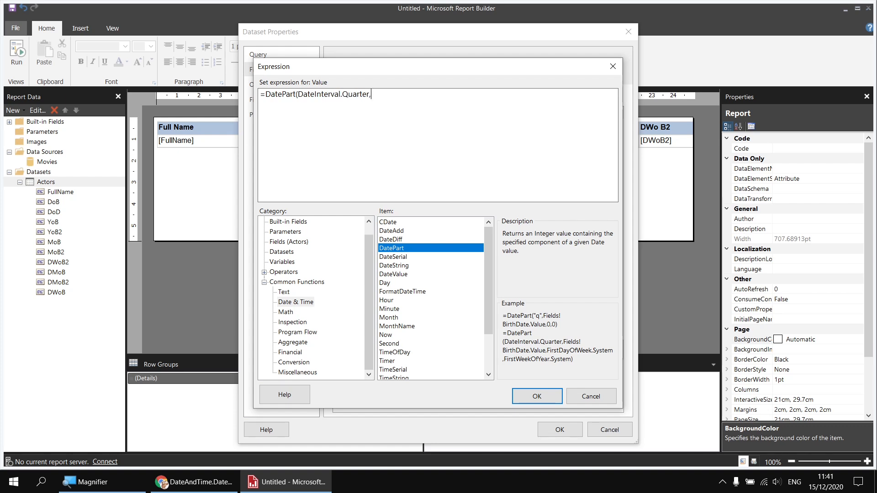
pyautogui.click(279, 242)
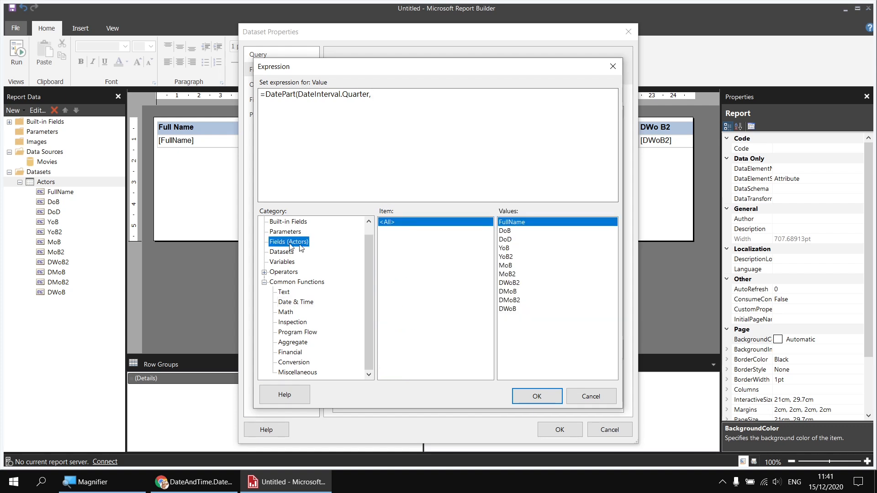
pyautogui.doubleClick(505, 231)
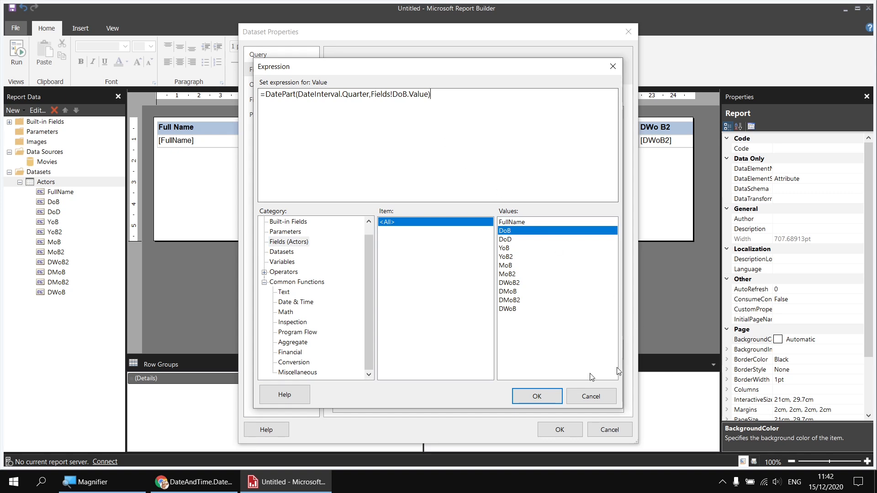
pyautogui.click(549, 395)
pyautogui.click(560, 429)
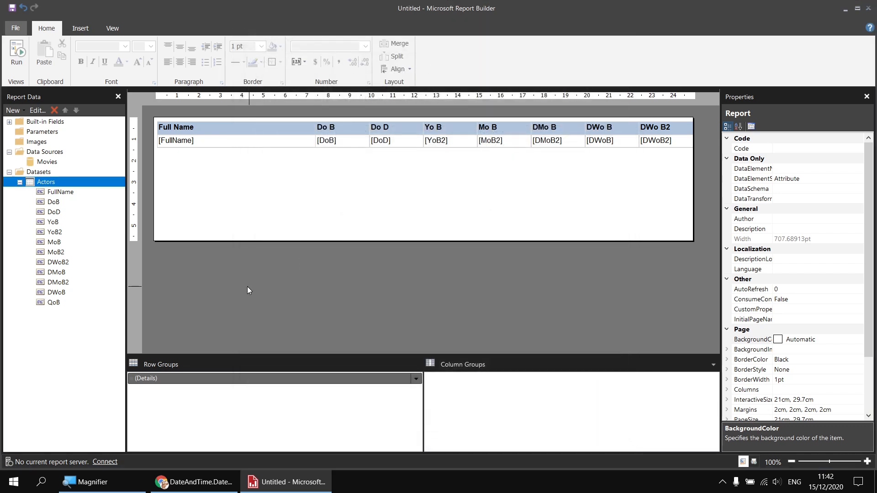
# Step: Add the QoB field as a new table column and preview the report
pyautogui.moveTo(51, 303); pyautogui.dragTo(688, 142)
pyautogui.click(16, 53)
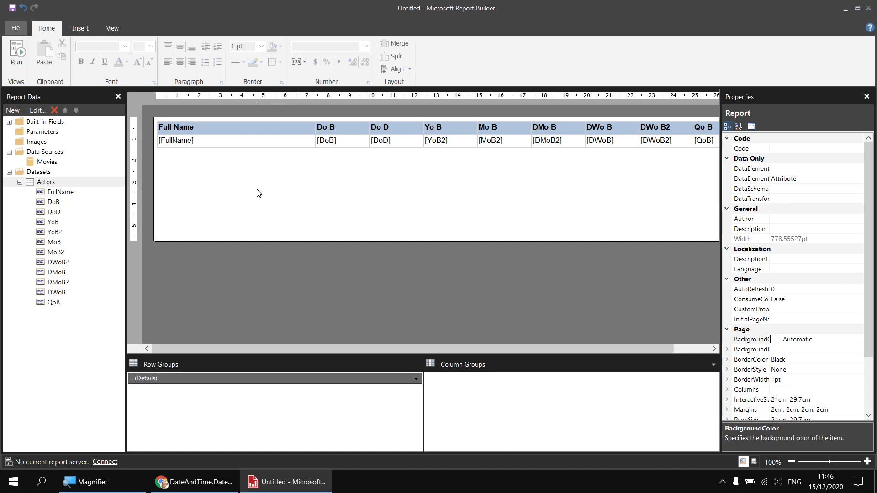
# Step: Move the actors table lower in the report body and insert a matrix above it
pyautogui.moveTo(257, 185); pyautogui.dragTo(224, 135)
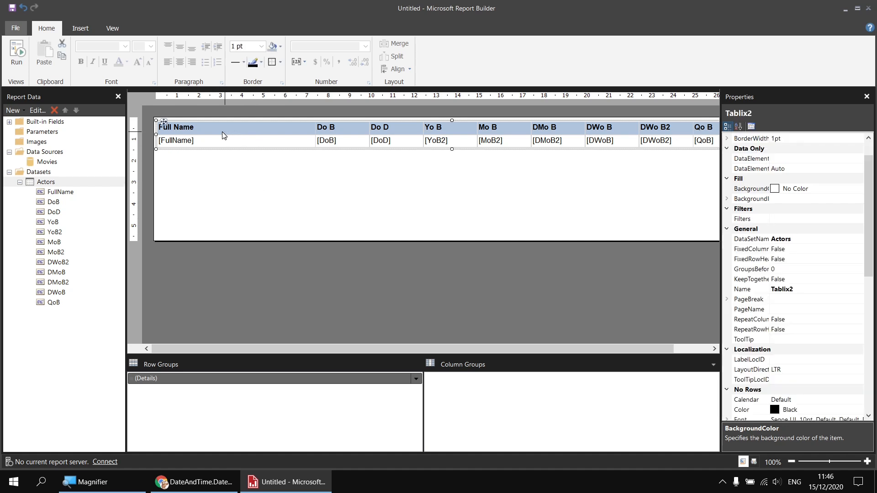
pyautogui.moveTo(163, 123); pyautogui.dragTo(160, 187)
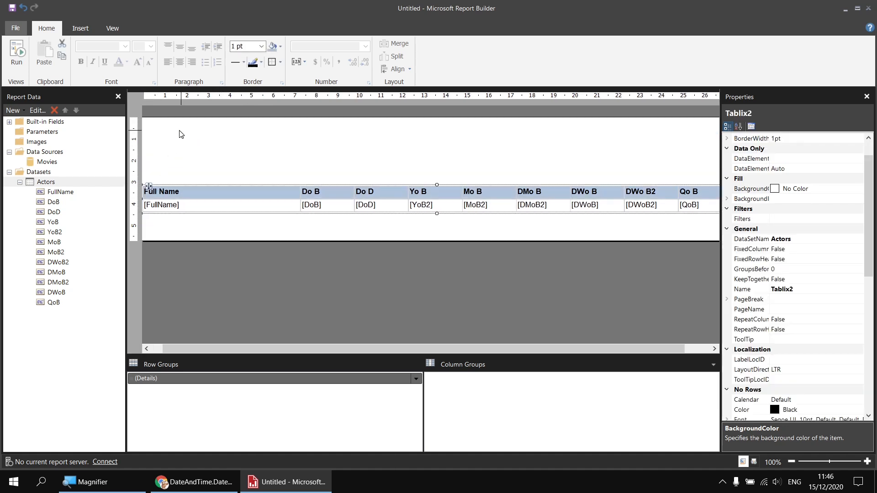
pyautogui.rightClick(147, 124)
pyautogui.moveTo(192, 165)
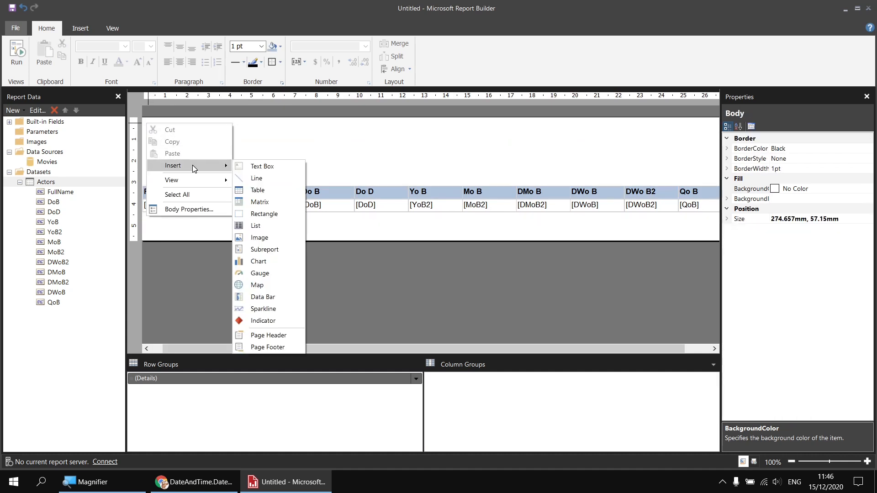
pyautogui.click(259, 202)
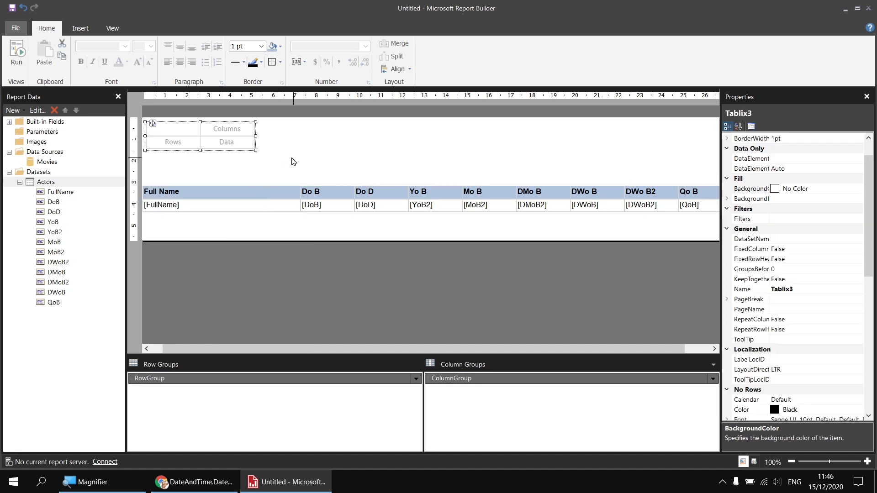
# Step: Set the matrix row group to the MoB field and its column group to the DWoB field
pyautogui.moveTo(176, 145)
pyautogui.moveTo(224, 133)
pyautogui.click(196, 142)
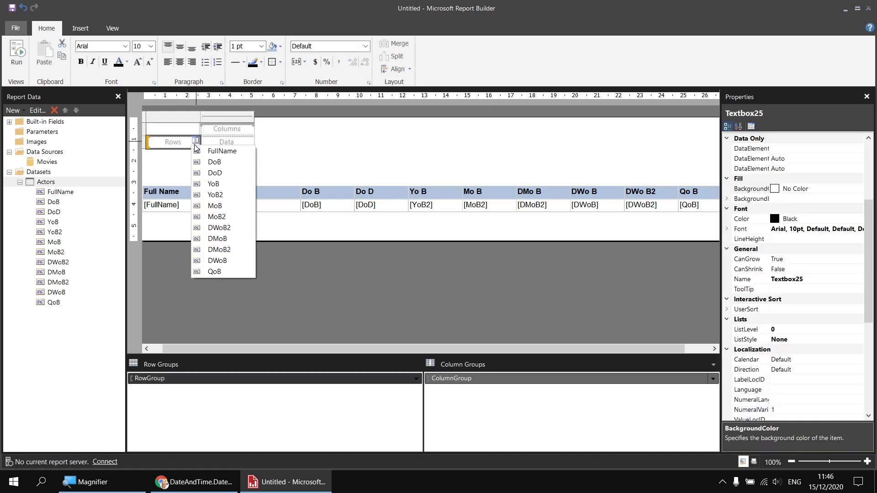
pyautogui.click(224, 207)
pyautogui.click(250, 129)
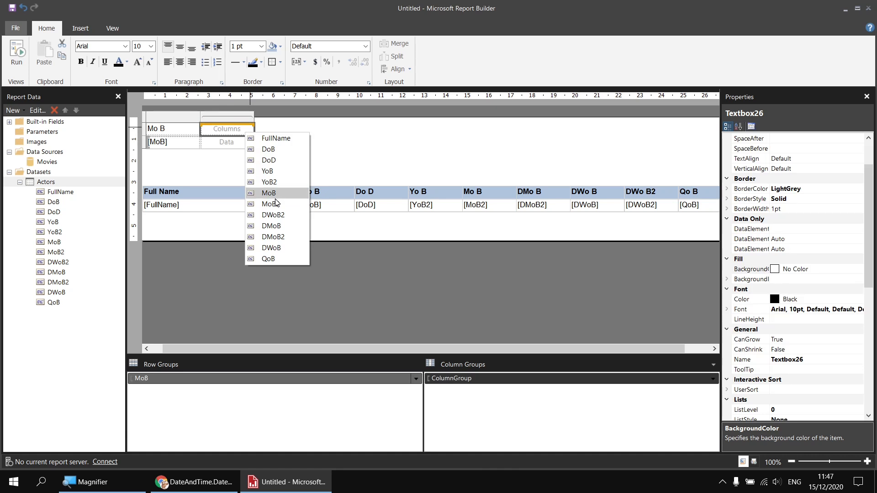
pyautogui.click(281, 248)
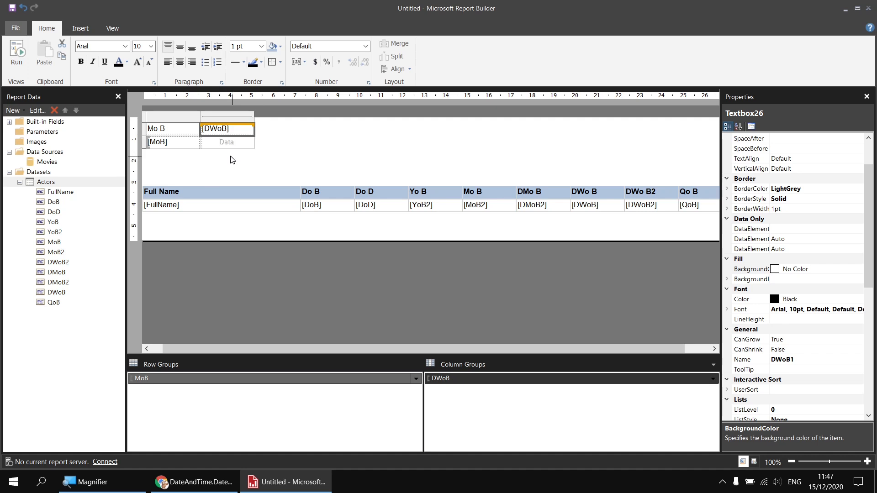
# Step: Fill the matrix data cell with FullName and summarise it by Count
pyautogui.click(250, 141)
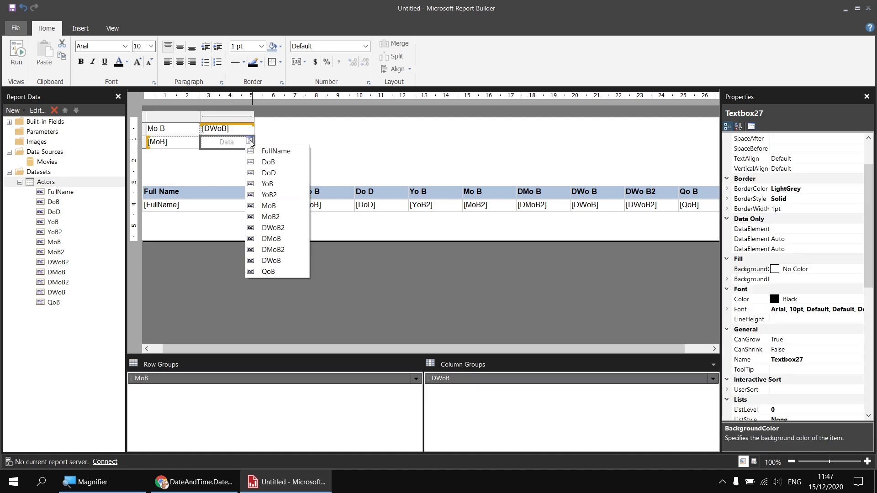
pyautogui.click(270, 152)
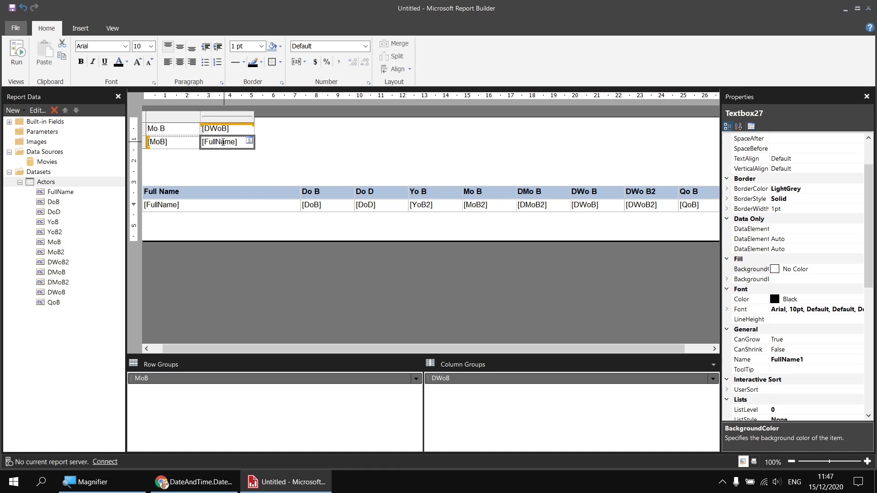
pyautogui.doubleClick(223, 142)
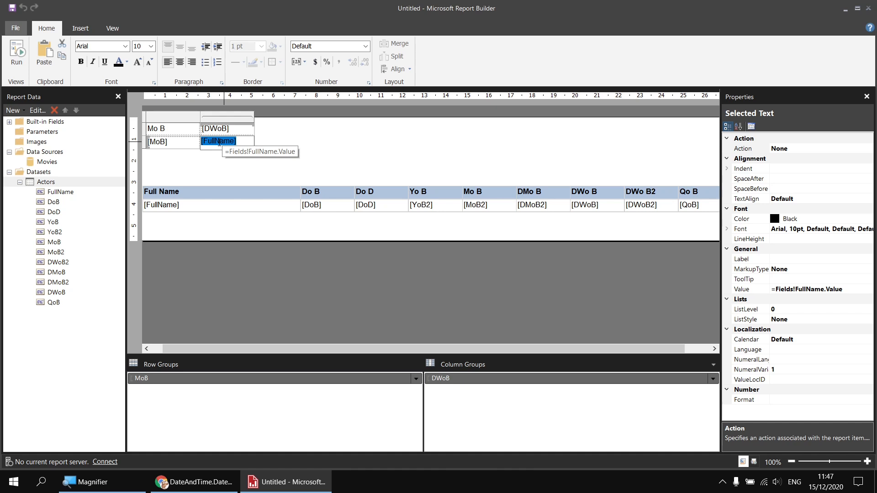
pyautogui.rightClick(221, 143)
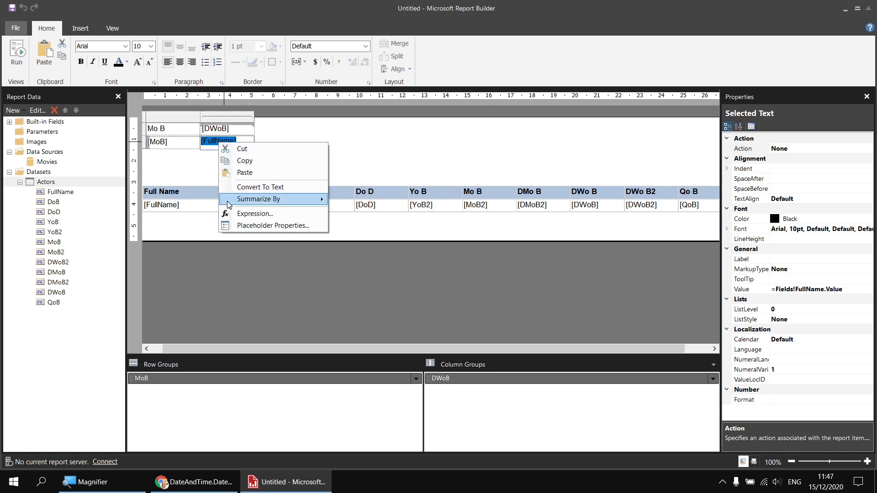
pyautogui.moveTo(229, 202)
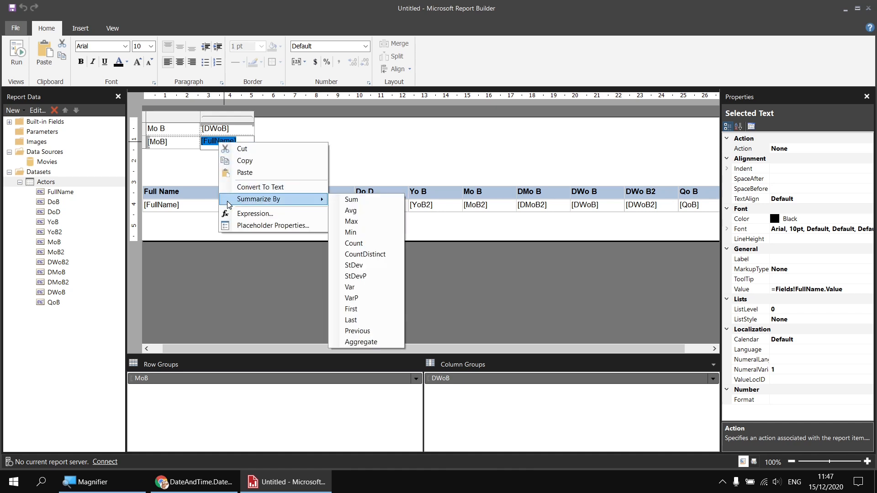
pyautogui.click(371, 243)
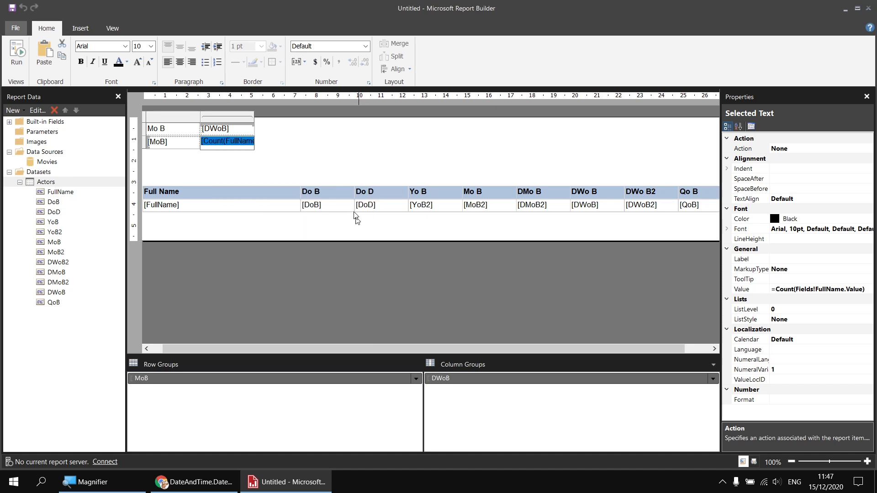
pyautogui.moveTo(178, 128); pyautogui.dragTo(234, 143)
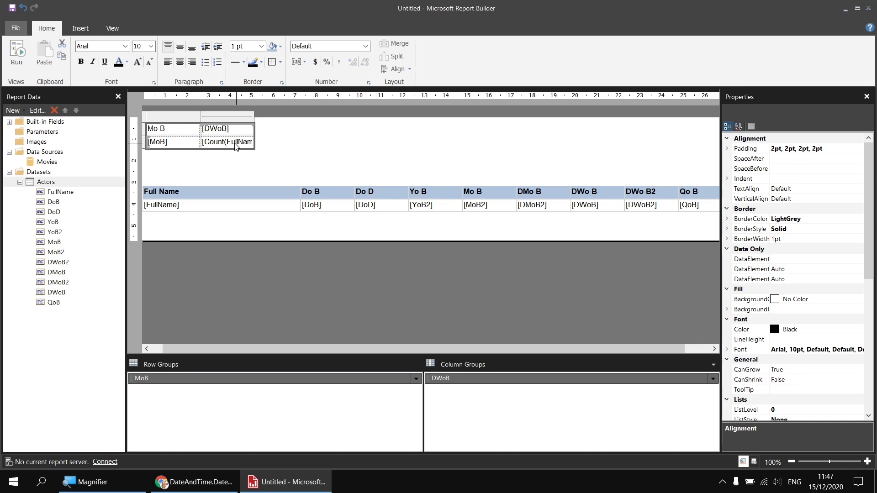
pyautogui.click(125, 46)
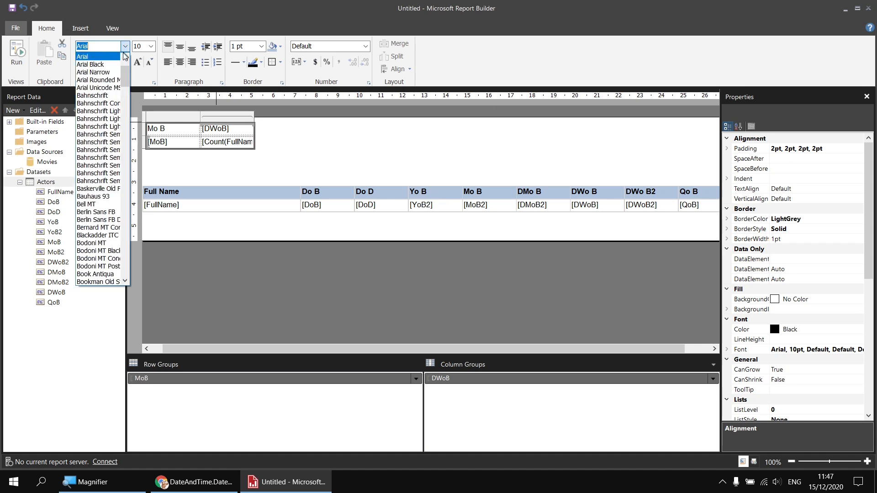
pyautogui.click(108, 64)
pyautogui.click(125, 46)
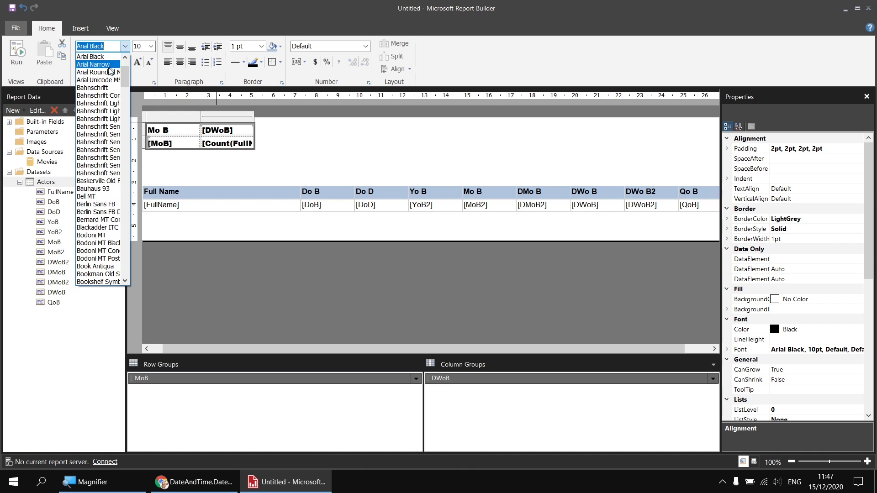
pyautogui.click(107, 71)
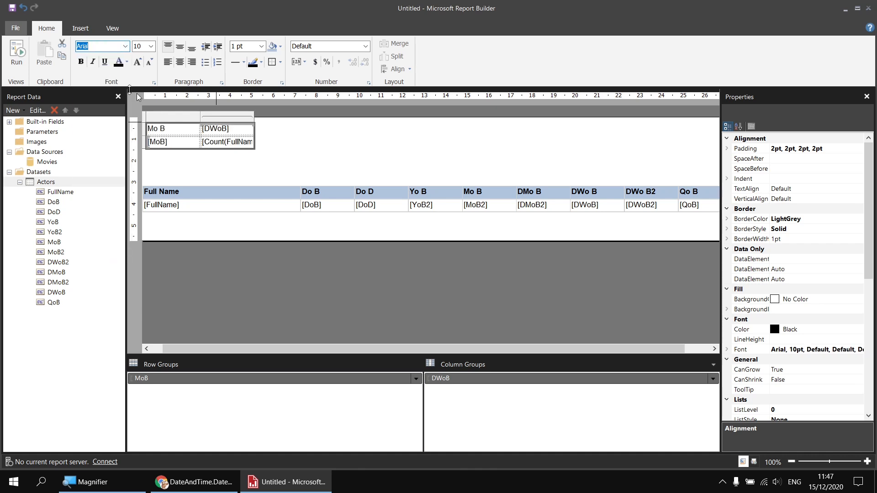
# Step: Preview the report to check the matrix, then return to design view
pyautogui.click(17, 53)
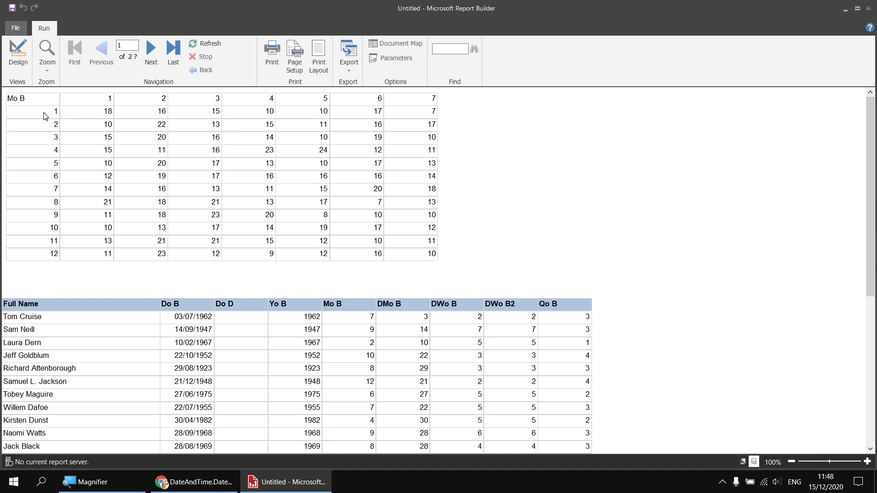
pyautogui.click(18, 52)
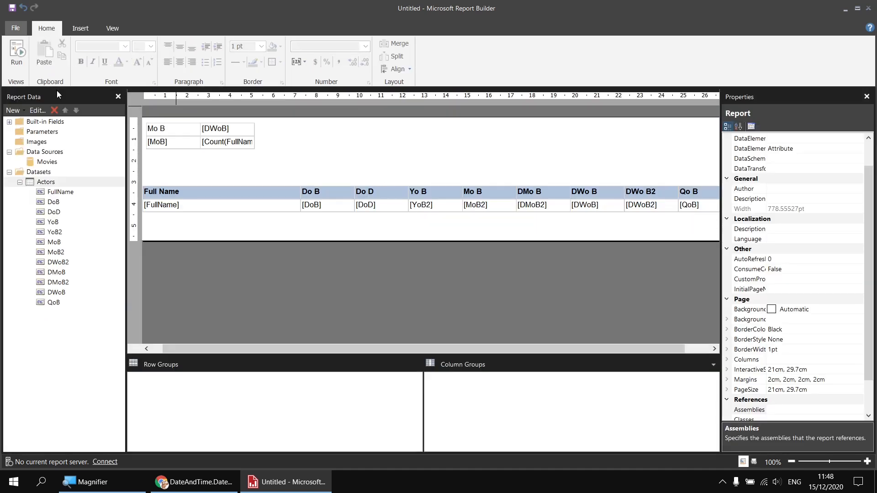
# Step: Shade the matrix header cells with a LightSteelBlue background and preview the report
pyautogui.click(176, 140)
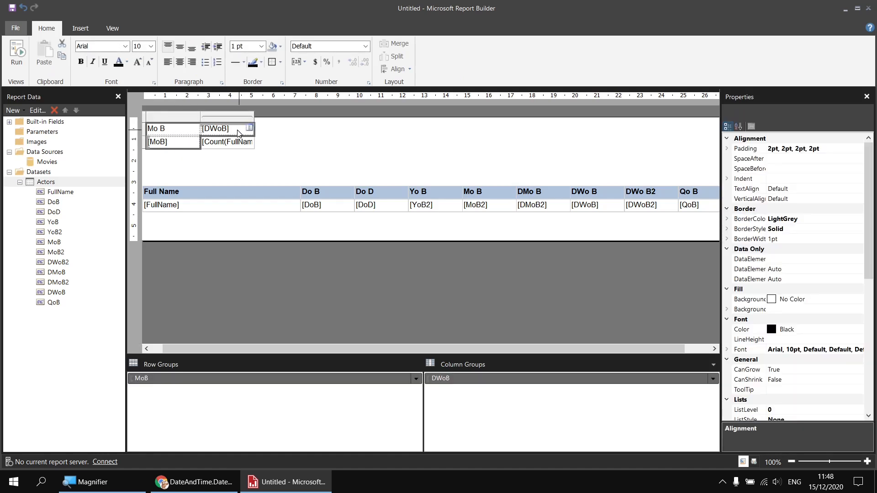
pyautogui.click(273, 46)
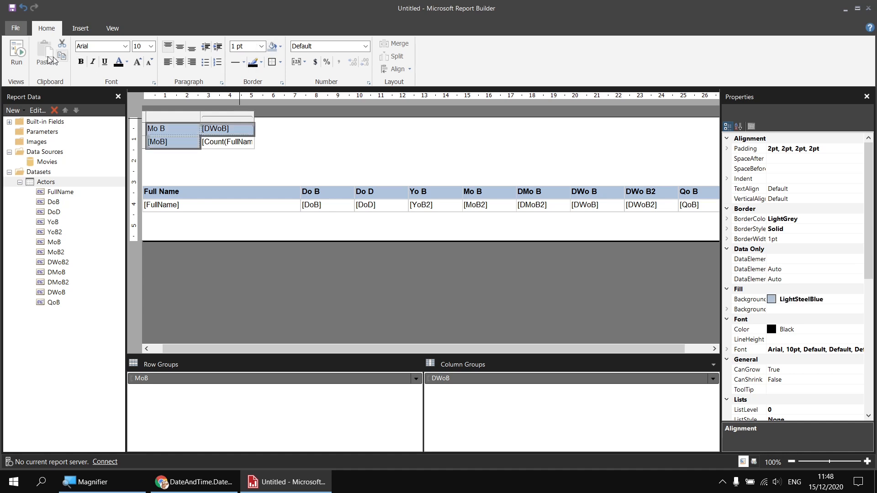
pyautogui.click(17, 52)
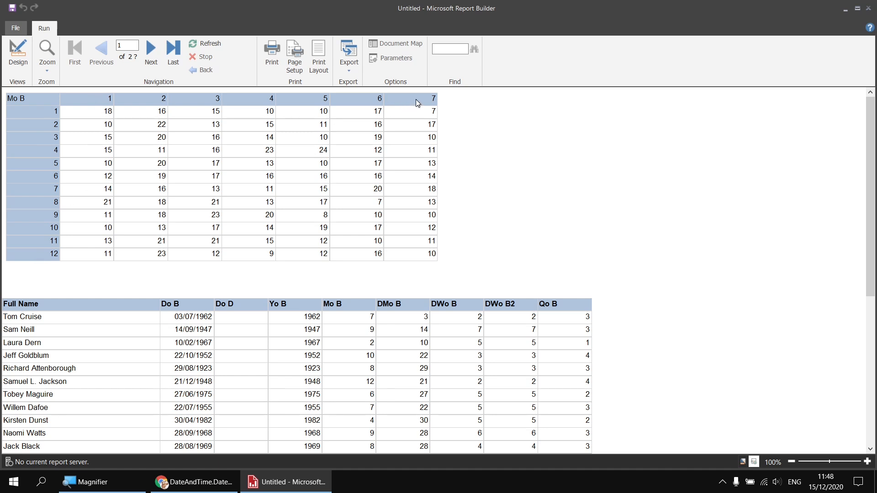
pyautogui.click(17, 53)
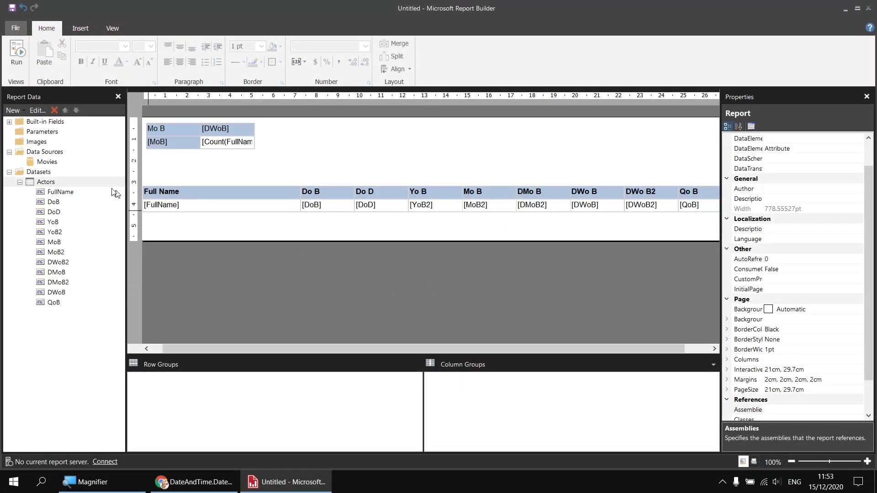
# Step: Add a calculated field named MNoB to the Actors dataset
pyautogui.rightClick(61, 182)
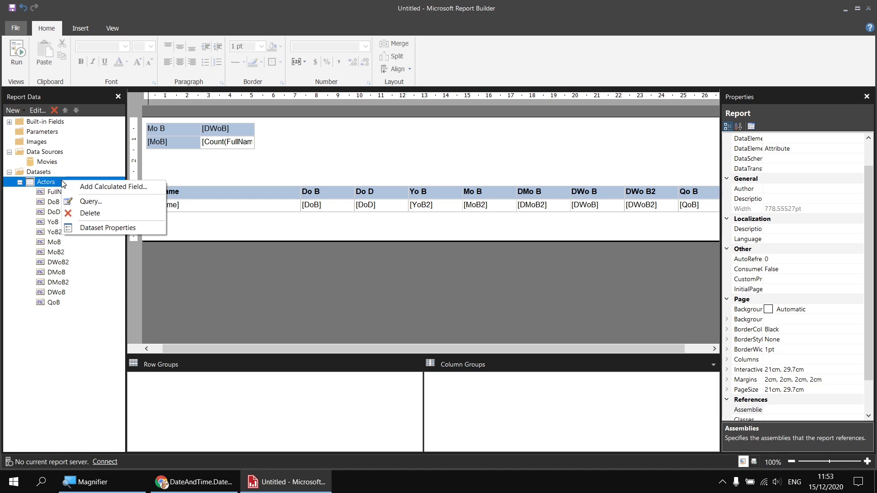
pyautogui.click(94, 186)
pyautogui.click(351, 368)
pyautogui.write('MNoB')
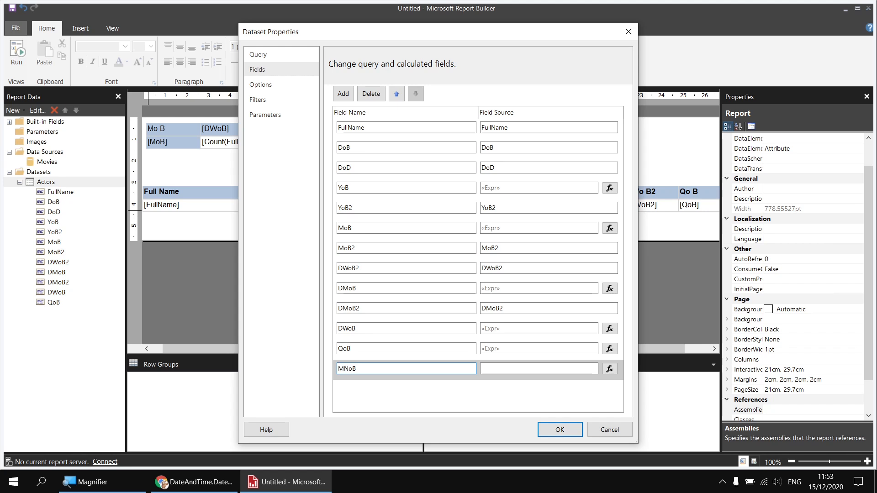
# Step: Build the MNoB expression =MonthName(Month(Fields!DoB.Value)) from the Date & Time functions and Actors fields
pyautogui.click(609, 369)
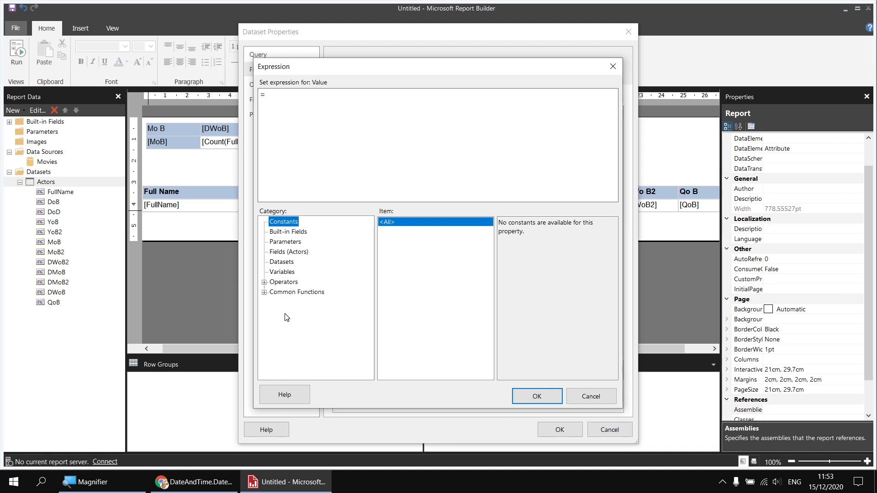
pyautogui.click(264, 292)
pyautogui.click(294, 302)
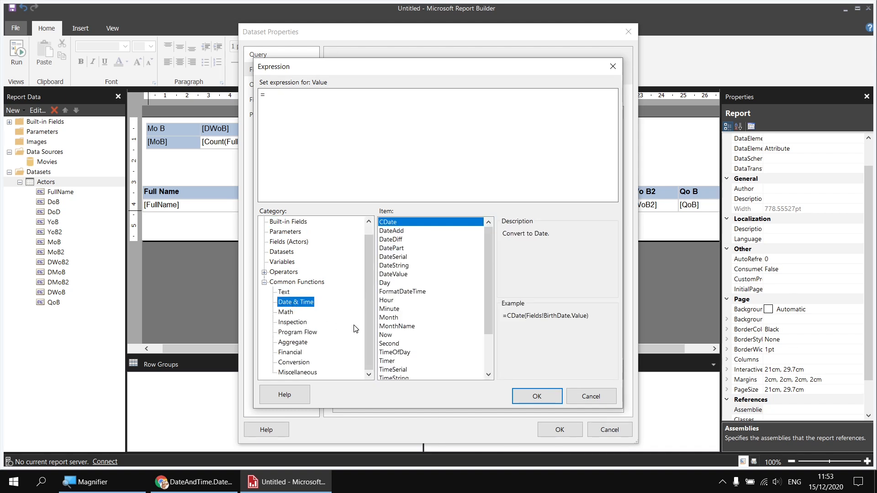
pyautogui.click(412, 327)
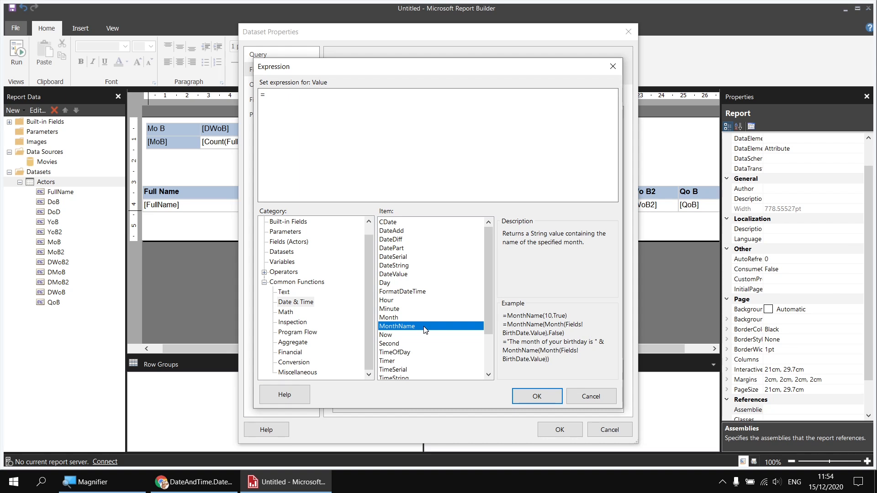
pyautogui.moveTo(508, 316); pyautogui.dragTo(549, 317)
pyautogui.moveTo(553, 316); pyautogui.dragTo(567, 316)
pyautogui.click(549, 316)
pyautogui.doubleClick(404, 327)
pyautogui.click(395, 319)
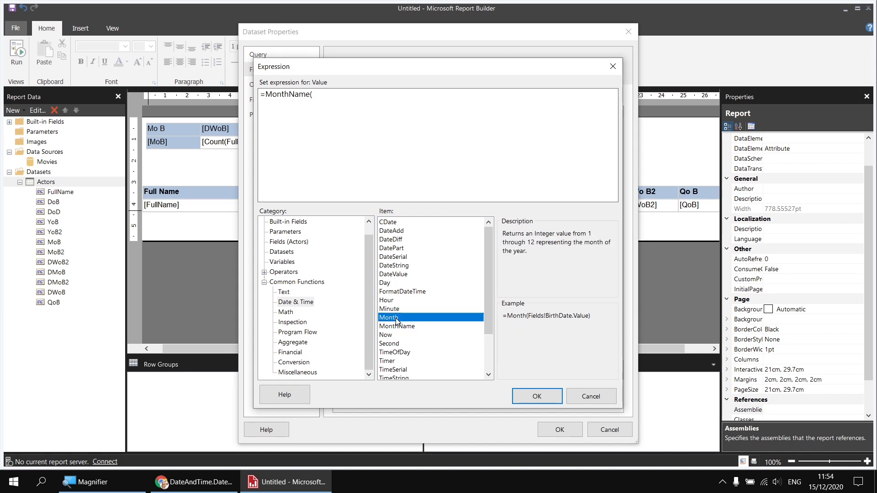
pyautogui.doubleClick(397, 320)
pyautogui.click(295, 242)
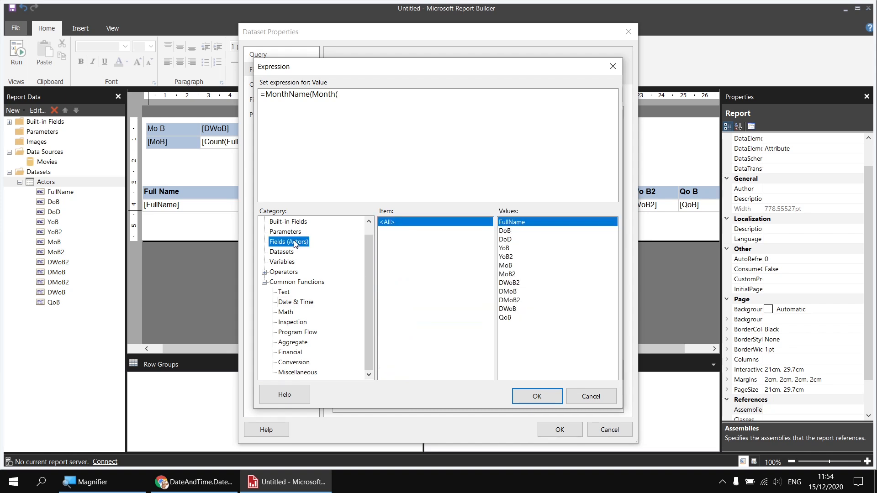
pyautogui.doubleClick(505, 231)
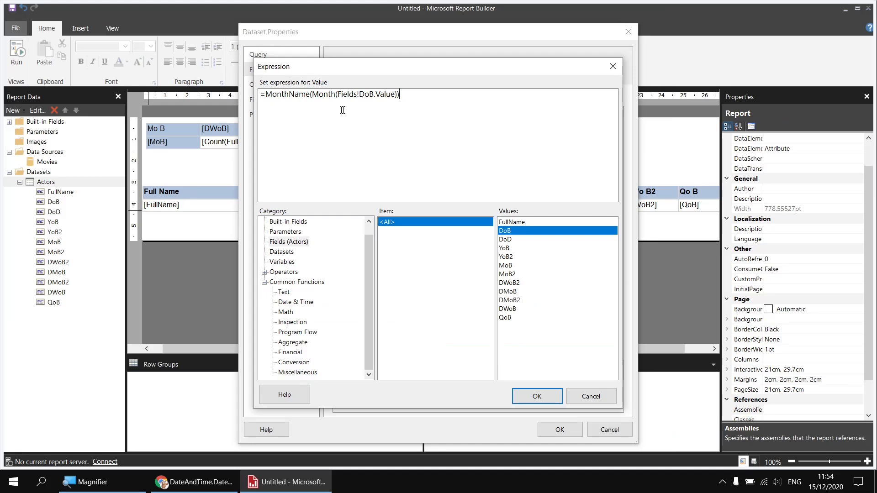
# Step: Replace the inner Month part with Fields!MoB.Value so MNoB reads =MonthName(Fields!MoB.Value, and confirm both dialogs
pyautogui.moveTo(406, 94); pyautogui.dragTo(312, 95)
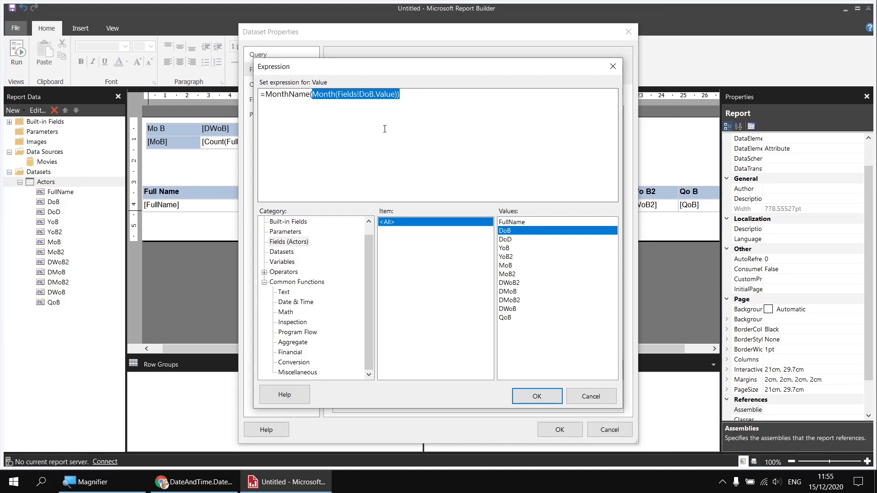
pyautogui.press('Delete')
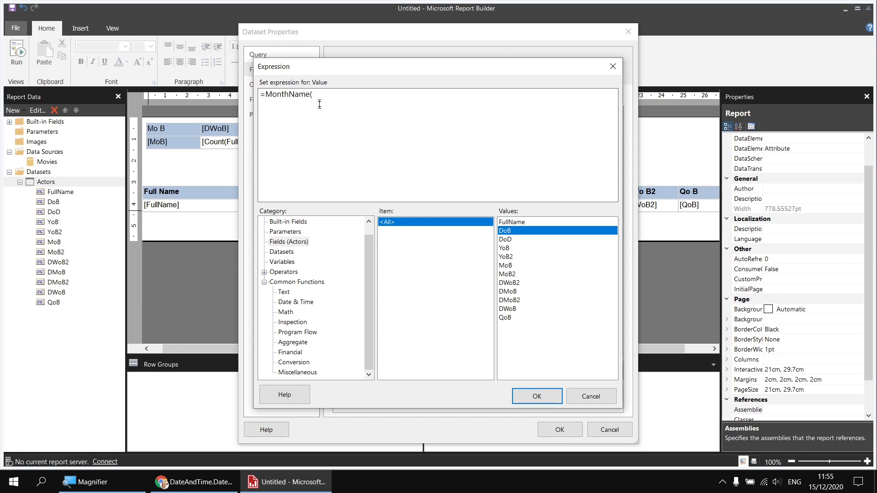
pyautogui.doubleClick(505, 266)
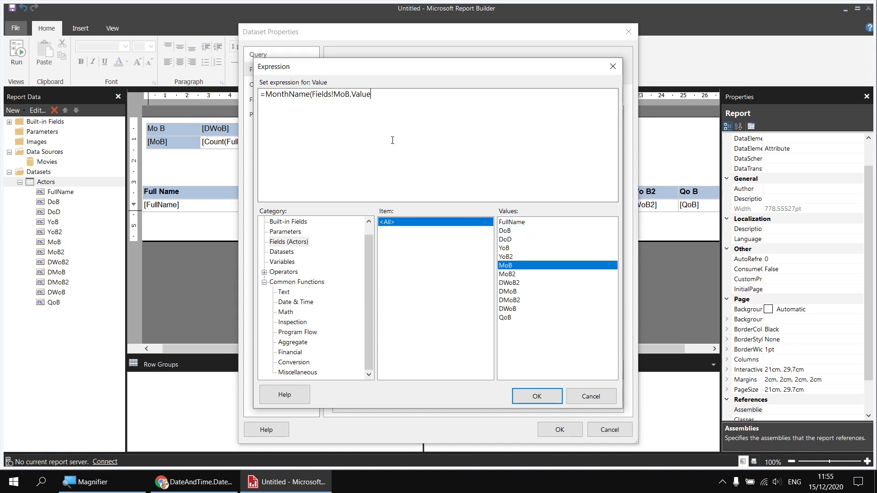
pyautogui.click(538, 396)
pyautogui.click(558, 428)
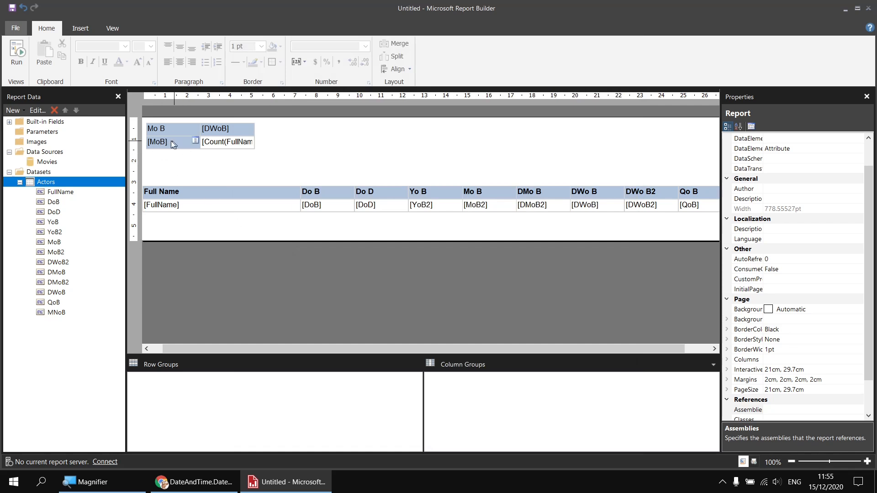
# Step: Set the matrix row group cell to the MNoB field
pyautogui.click(196, 140)
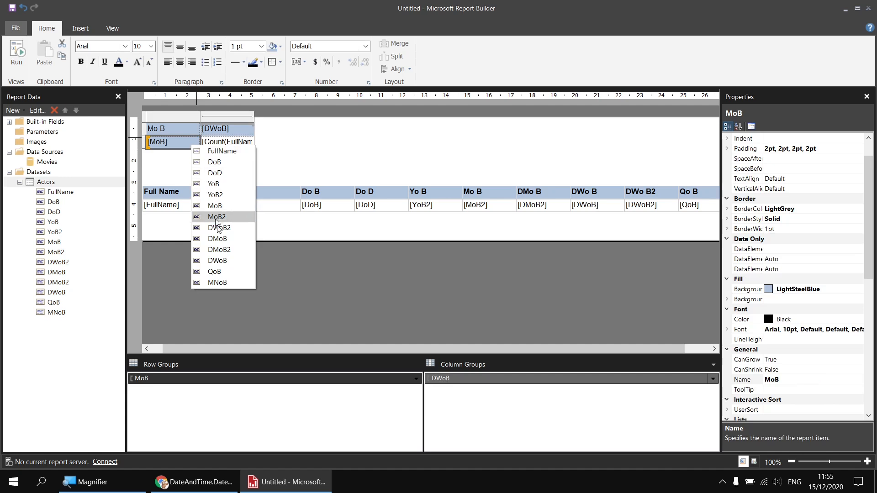
pyautogui.click(225, 283)
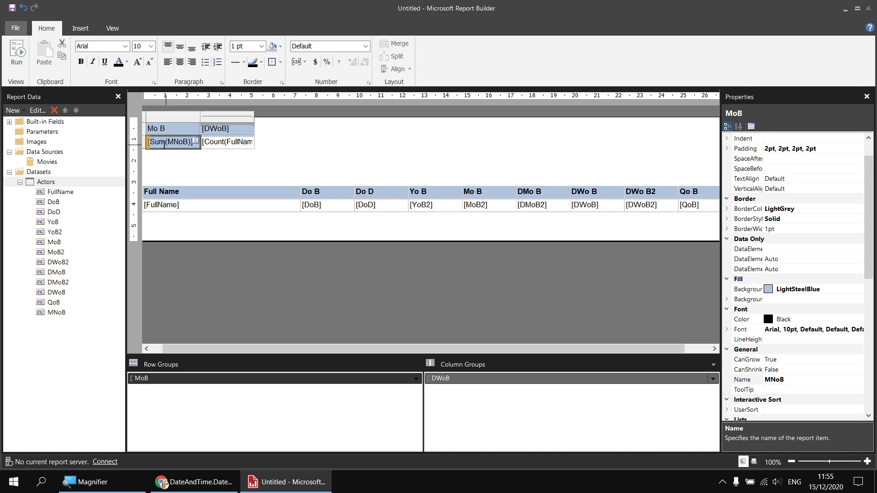
# Step: Remove the Sum aggregate from the matrix's month-name row cell so it shows the plain MNoB field
pyautogui.doubleClick(162, 143)
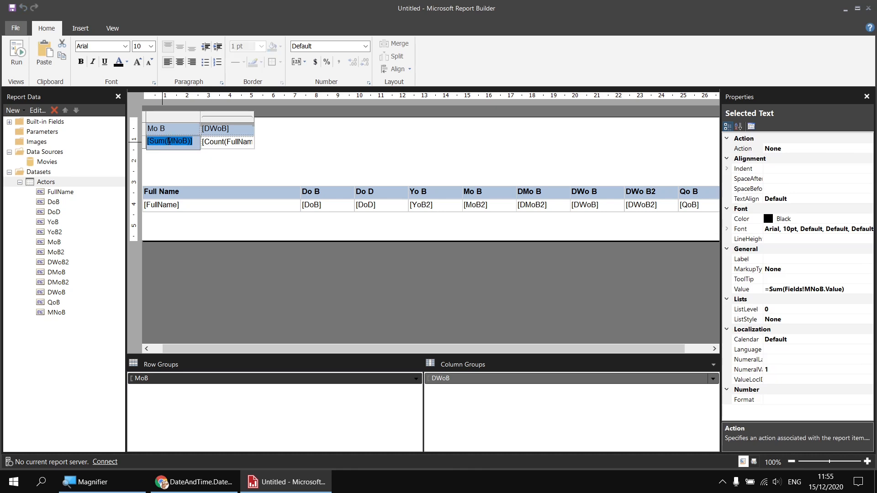
pyautogui.rightClick(169, 142)
pyautogui.moveTo(205, 201)
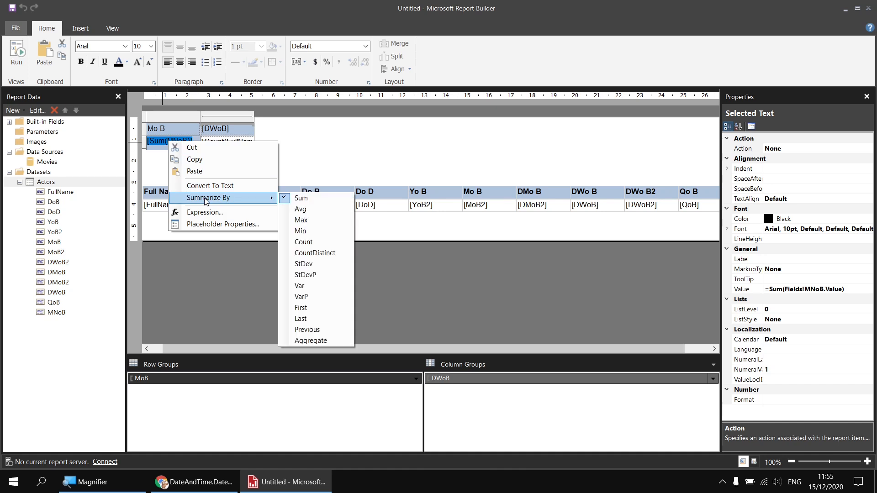
pyautogui.click(284, 202)
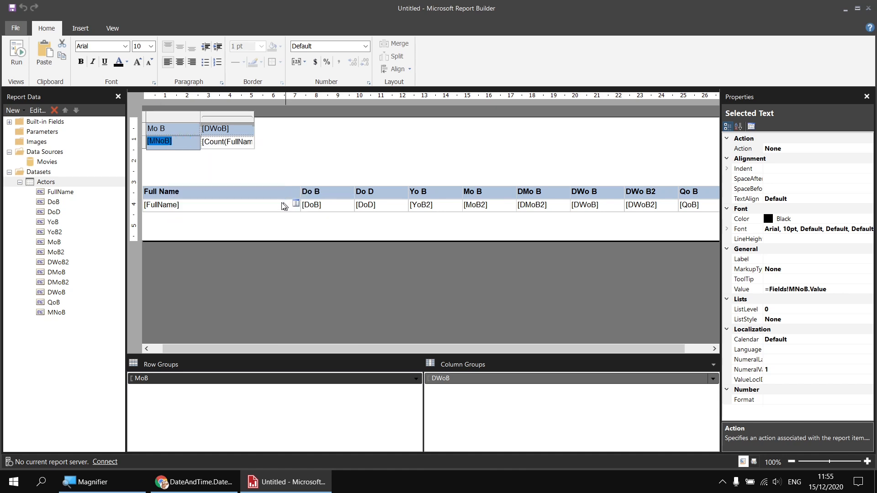
pyautogui.click(234, 155)
# Step: Run the report to preview the month-name matrix, and return to design view
pyautogui.press('F5')
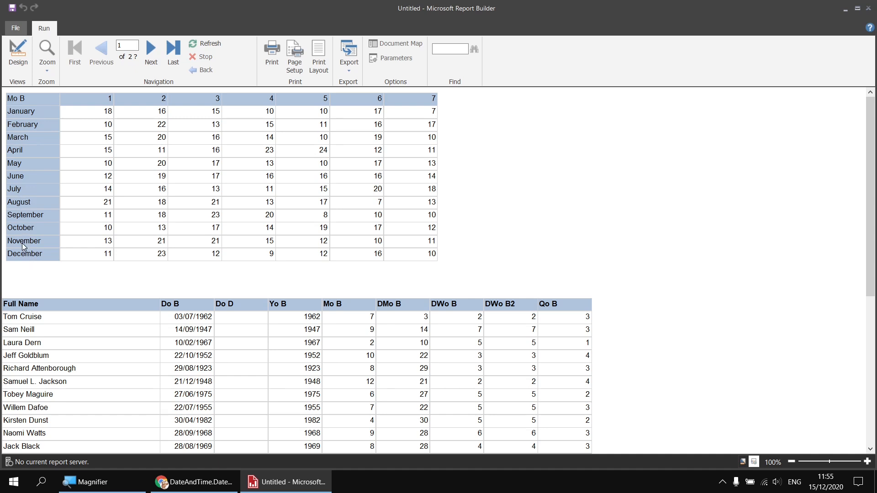
pyautogui.click(17, 57)
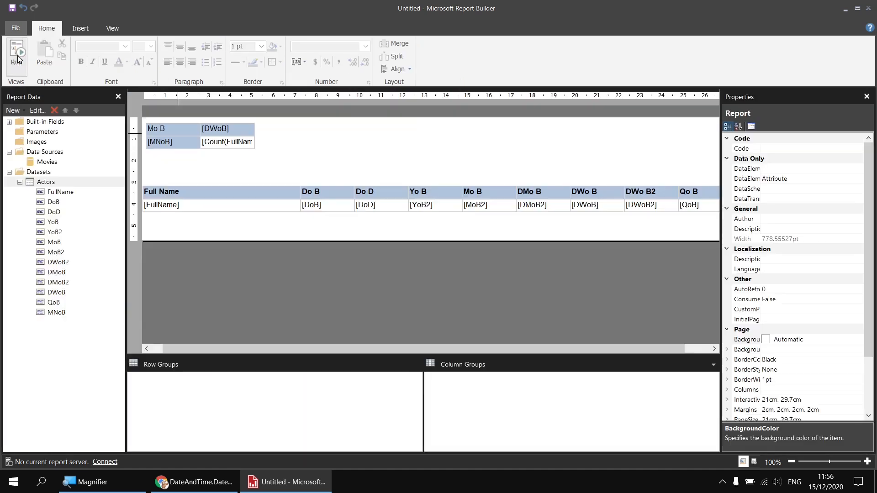
# Step: Insert a second matrix beside the first and set its row group to the MNoB field
pyautogui.rightClick(313, 125)
pyautogui.moveTo(351, 167)
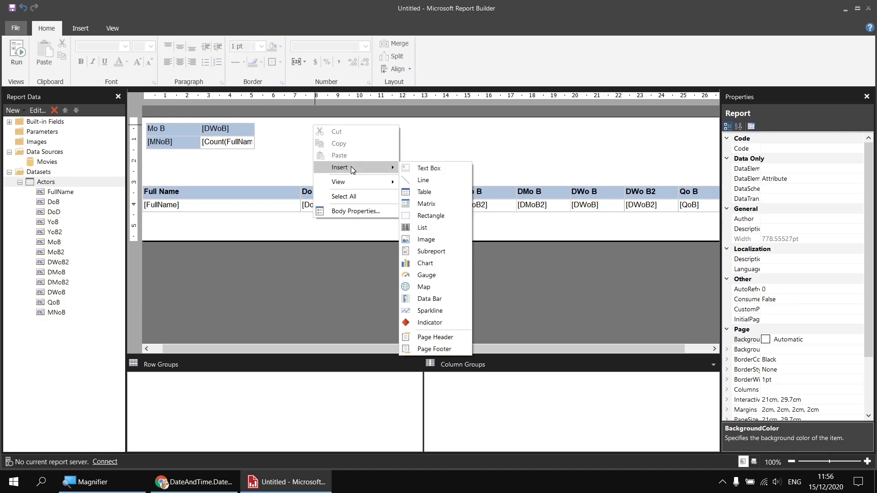
pyautogui.click(423, 204)
pyautogui.click(363, 144)
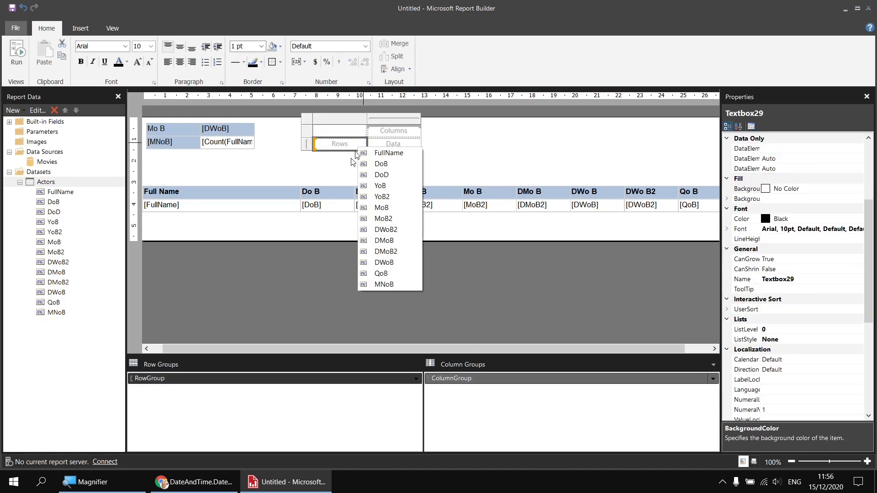
pyautogui.click(383, 284)
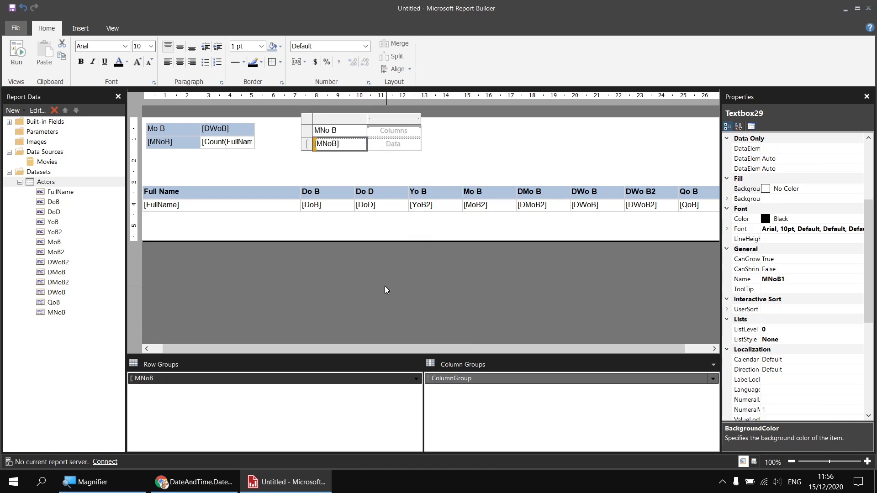
# Step: Set the new matrix's column group to the DWoB field
pyautogui.click(416, 131)
pyautogui.click(416, 132)
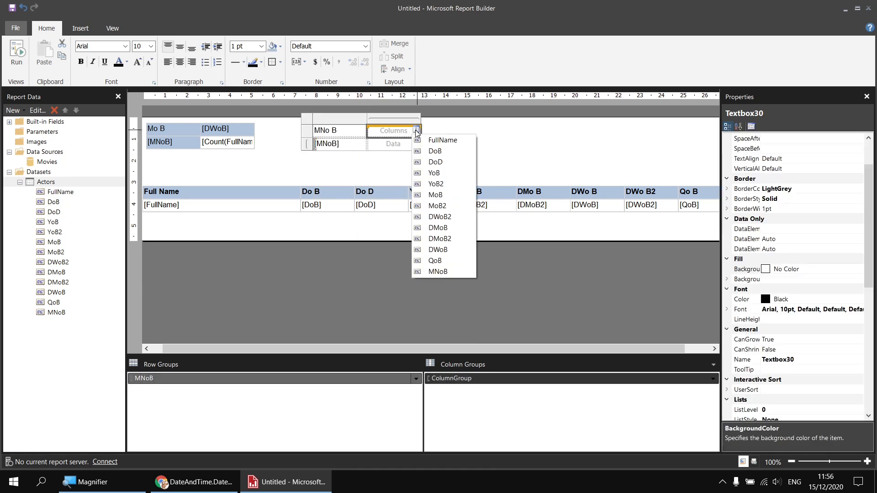
pyautogui.click(446, 251)
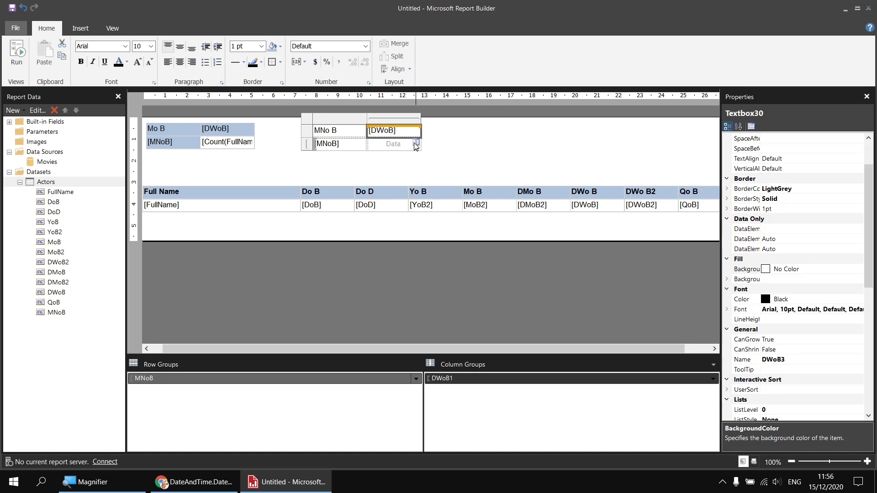
# Step: Put FullName in the new matrix's data cell and summarize it by Count
pyautogui.click(415, 145)
pyautogui.click(428, 154)
pyautogui.click(393, 143)
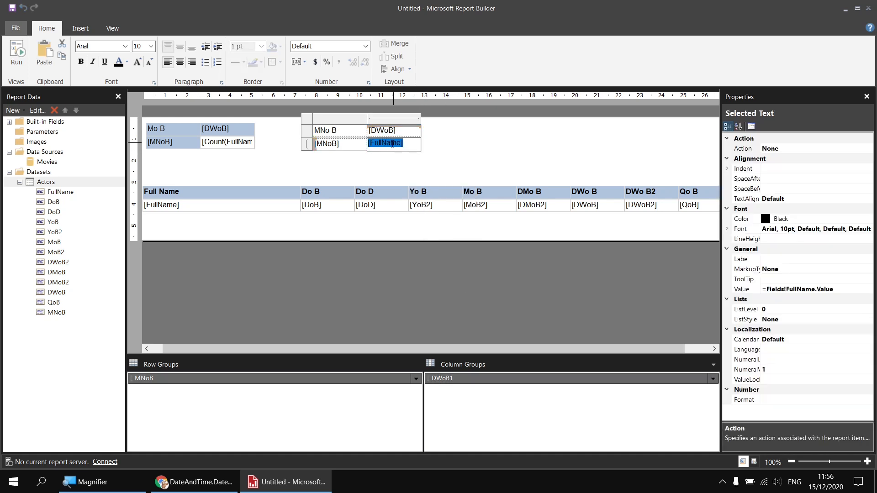
pyautogui.rightClick(392, 144)
pyautogui.moveTo(434, 200)
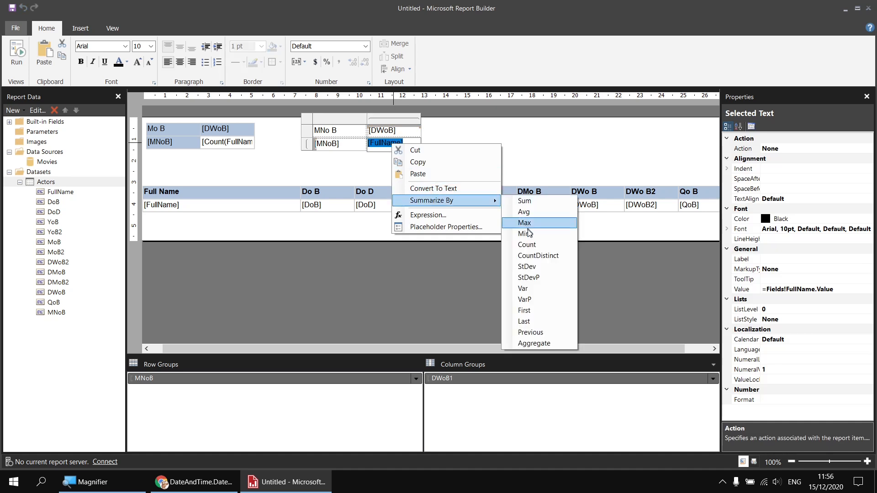
pyautogui.click(532, 244)
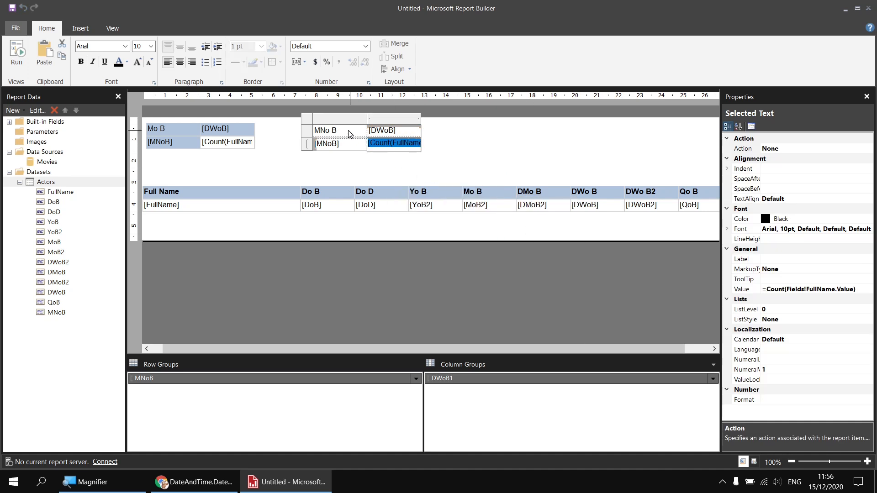
pyautogui.moveTo(346, 132); pyautogui.dragTo(346, 143)
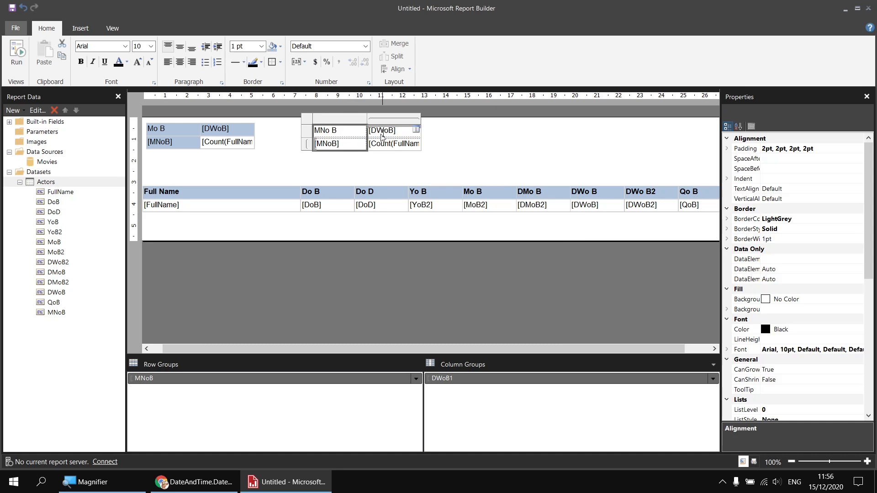
pyautogui.click(382, 163)
pyautogui.click(365, 146)
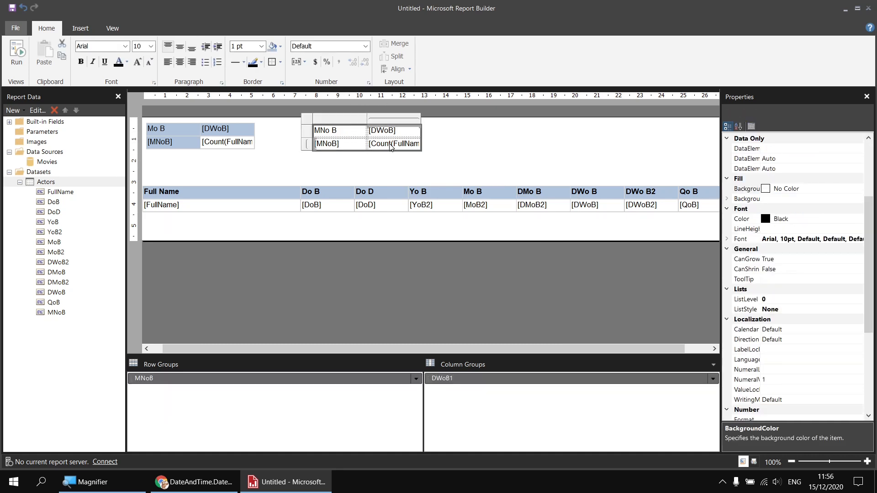
pyautogui.click(125, 46)
pyautogui.click(118, 65)
pyautogui.click(125, 46)
pyautogui.scroll(2, 98, 91)
pyautogui.click(98, 74)
pyautogui.click(284, 162)
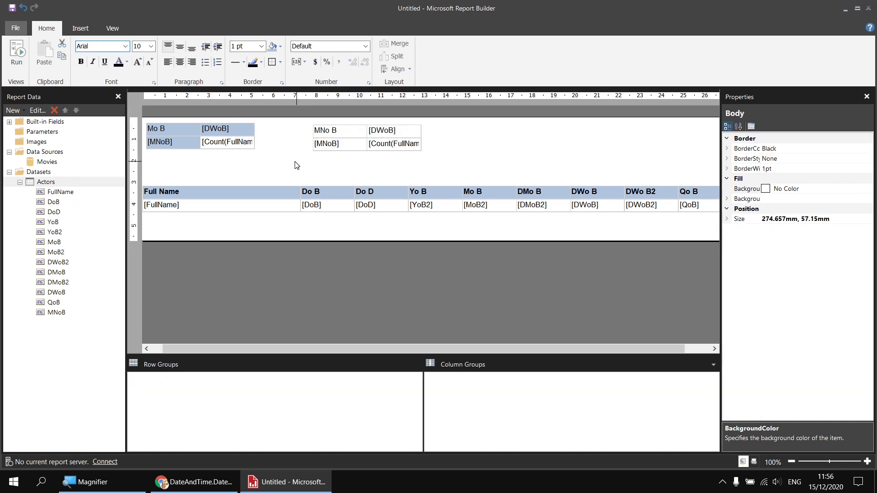
# Step: Run the report to preview both matrices
pyautogui.click(17, 54)
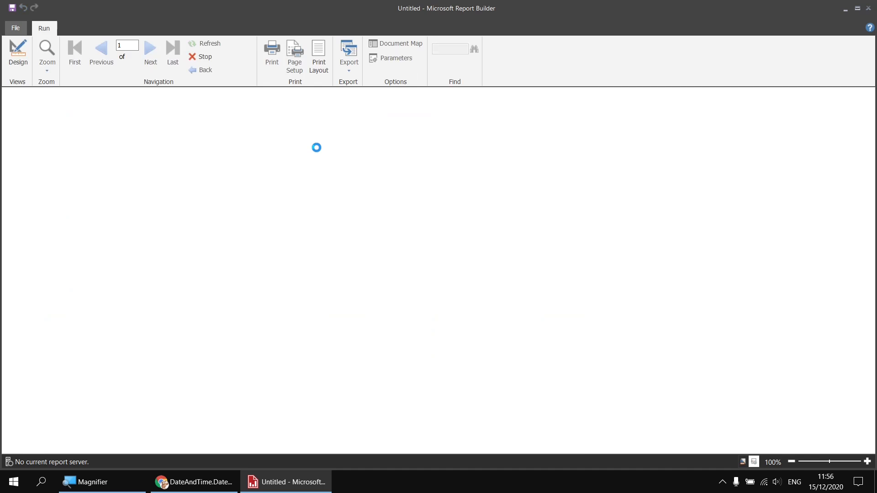
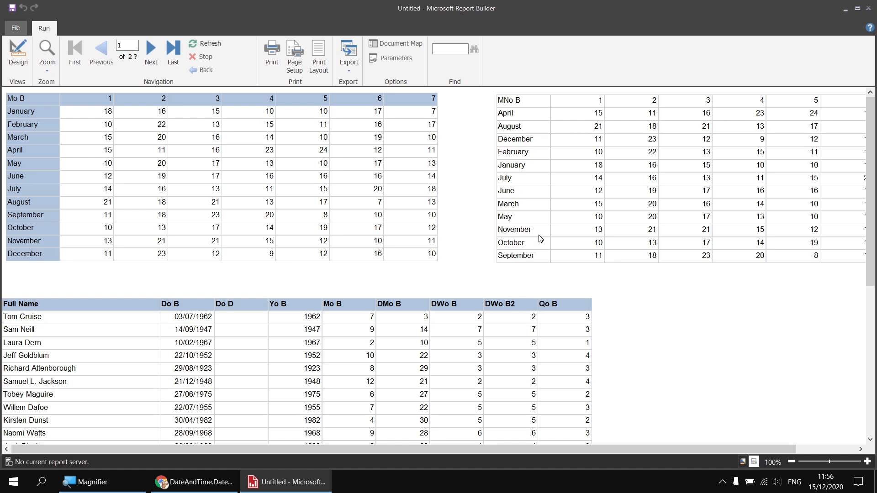
# Step: Sort the second matrix's MNoB row group by the MoB field and run the report to preview it
pyautogui.click(18, 54)
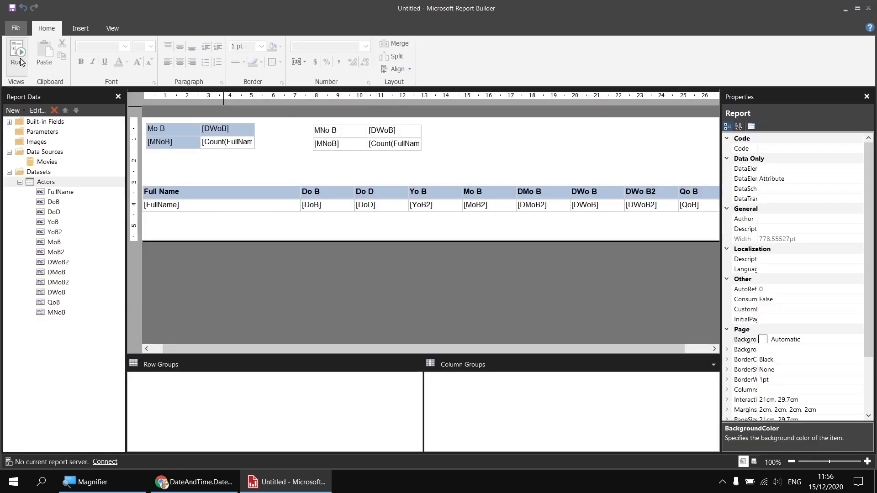
pyautogui.click(351, 147)
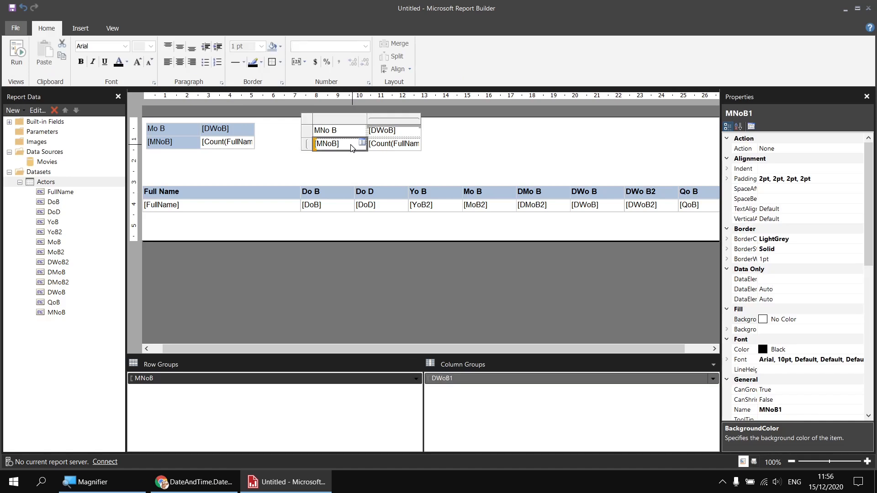
pyautogui.rightClick(152, 382)
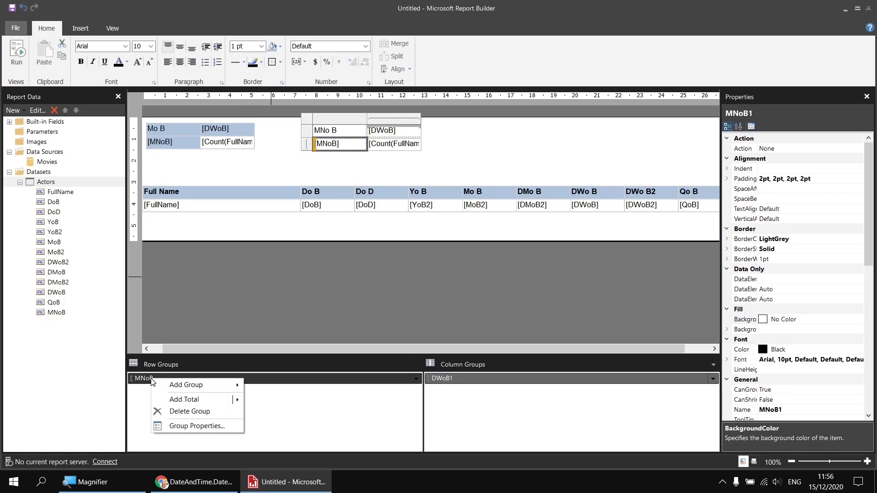
pyautogui.click(203, 426)
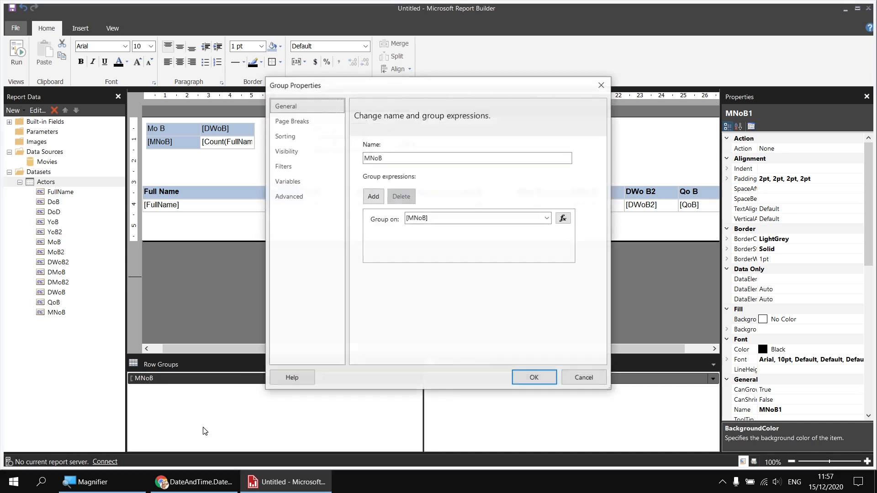
pyautogui.click(295, 140)
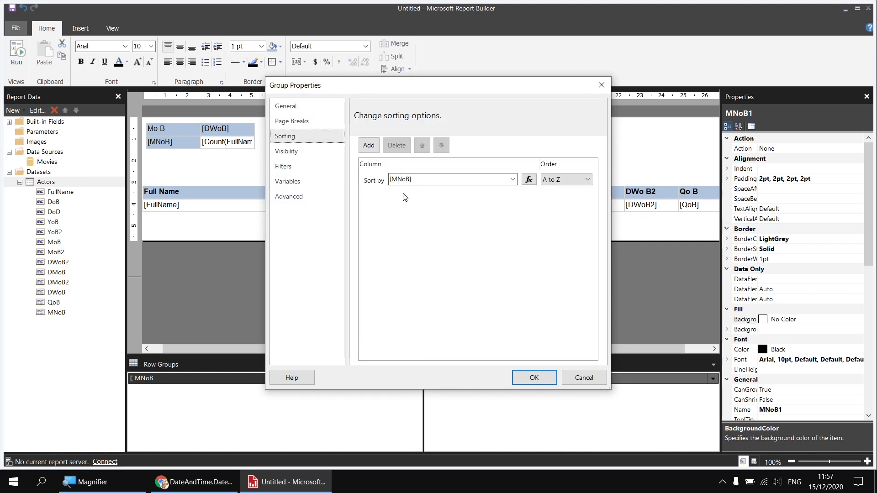
pyautogui.click(513, 180)
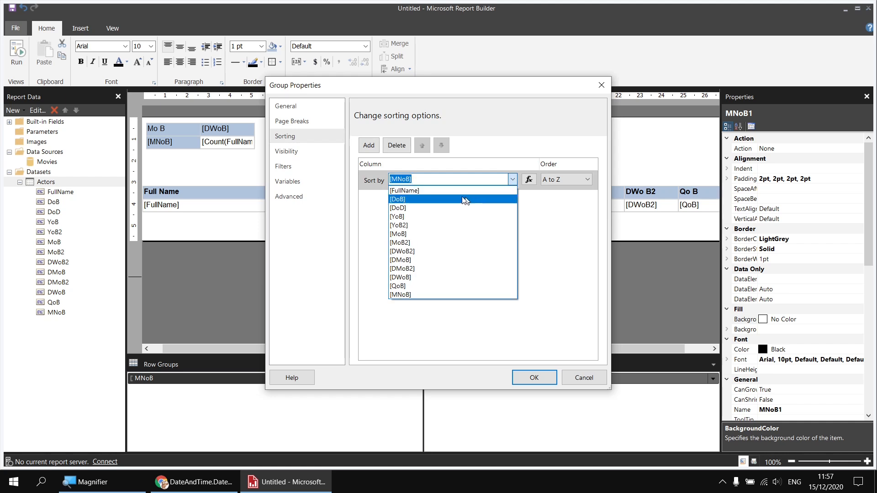
pyautogui.click(416, 233)
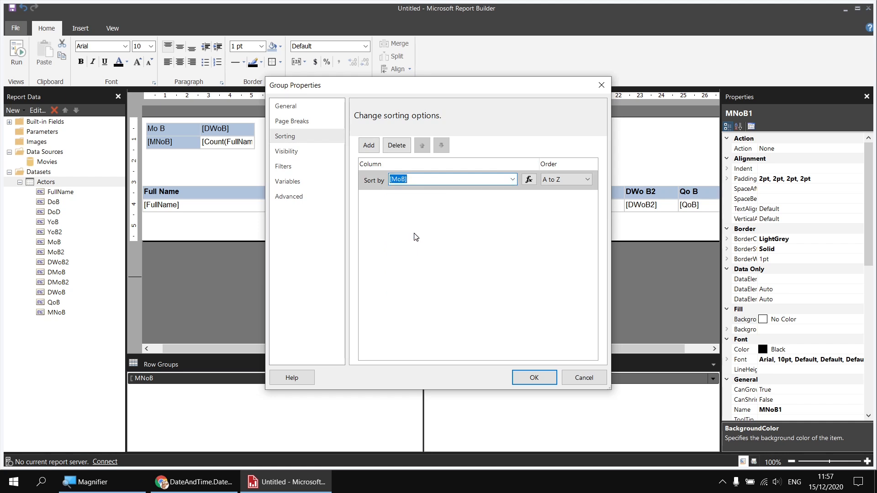
pyautogui.click(541, 379)
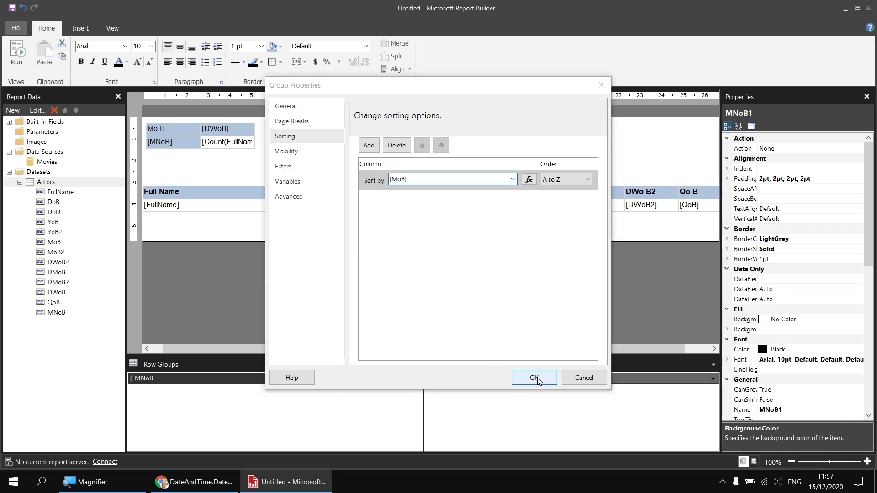
pyautogui.click(16, 53)
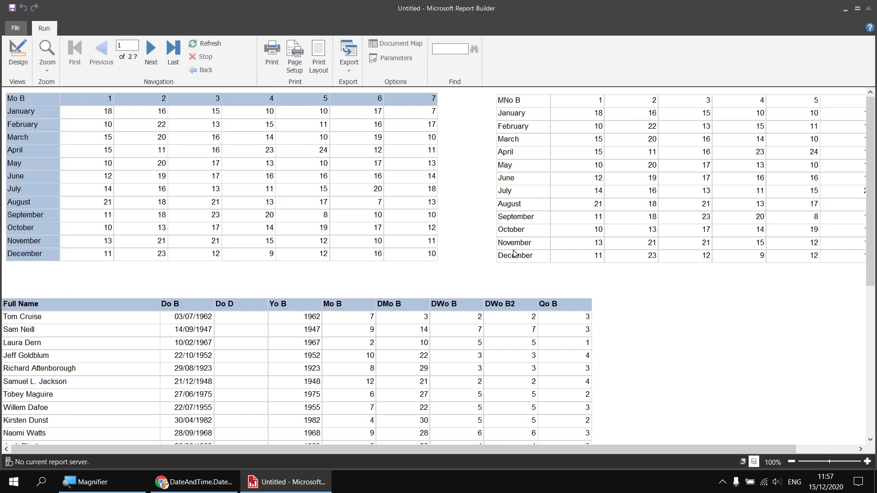
# Step: Delete the second matrix from the report body
pyautogui.click(19, 52)
pyautogui.click(370, 163)
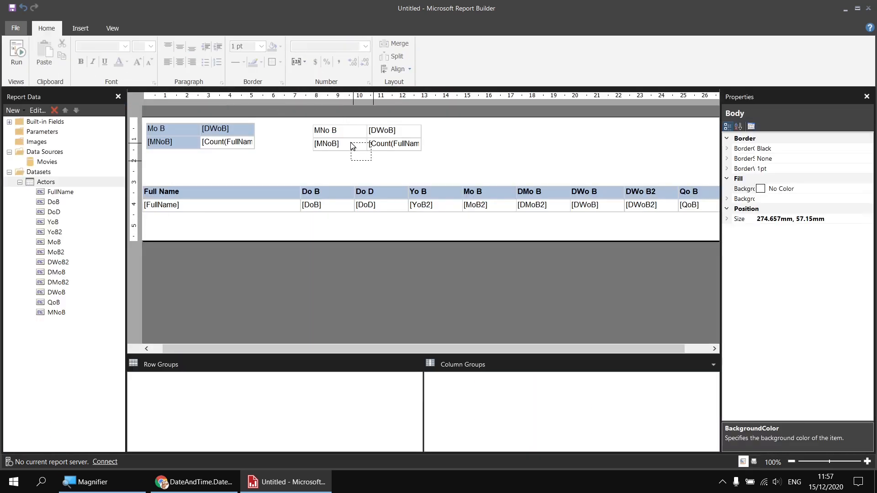
pyautogui.click(350, 143)
pyautogui.press('Delete')
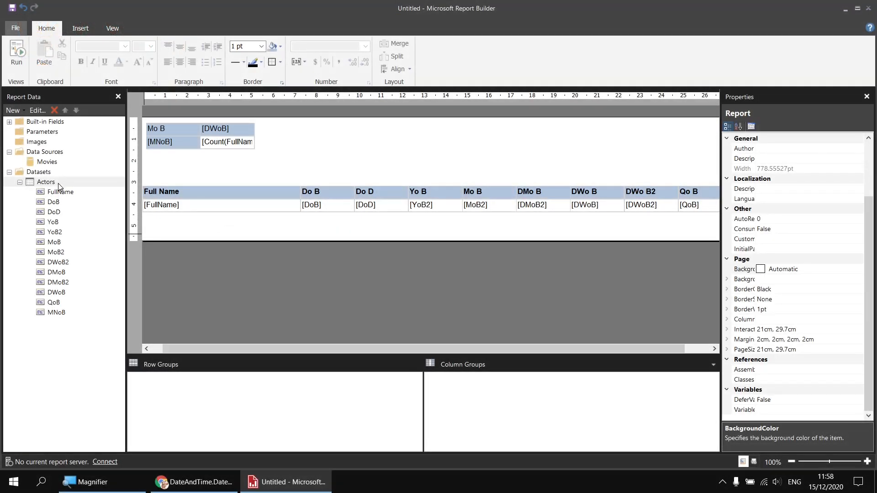
# Step: Add a calculated field named DWNoB to the Actors dataset and open its expression editor
pyautogui.rightClick(58, 183)
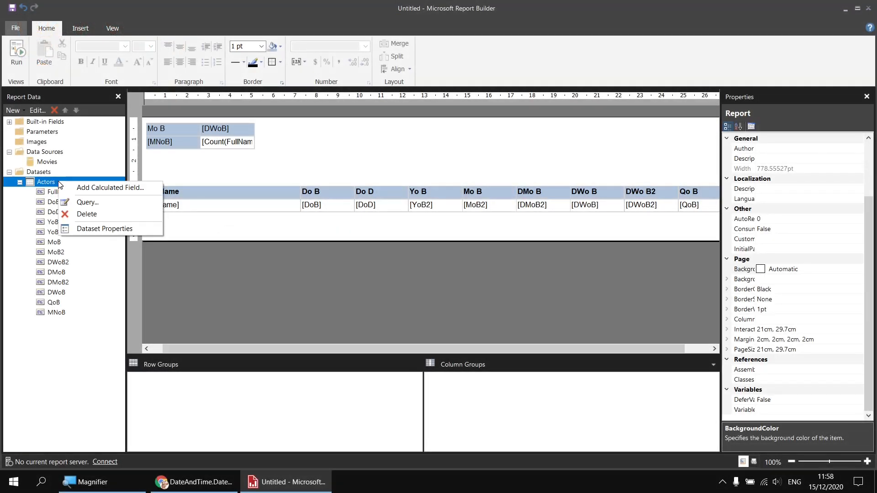
pyautogui.click(83, 187)
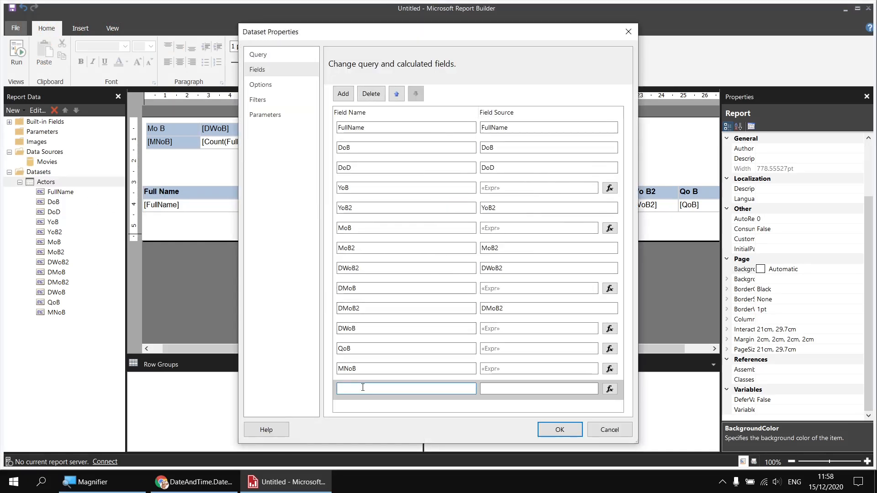
pyautogui.write('DWNoB')
pyautogui.click(610, 389)
# Step: Insert the WeekdayName function from the Date & Time functions into the DWNoB expression
pyautogui.click(293, 296)
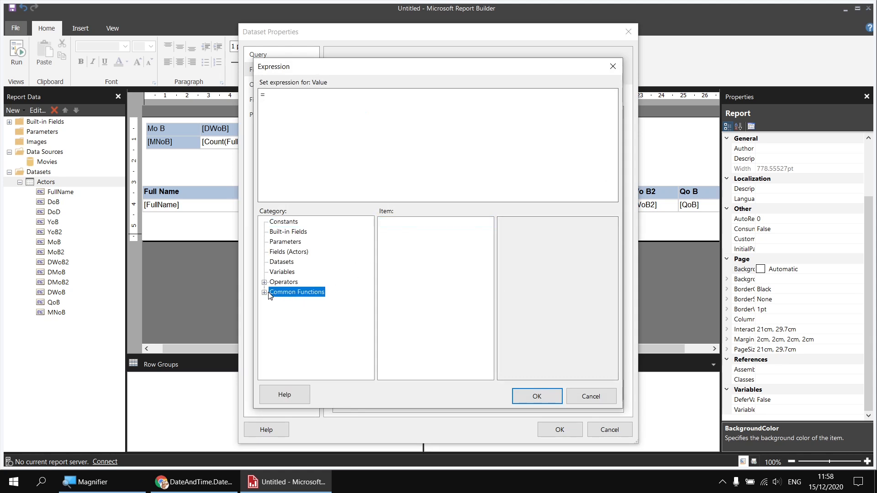
pyautogui.click(264, 292)
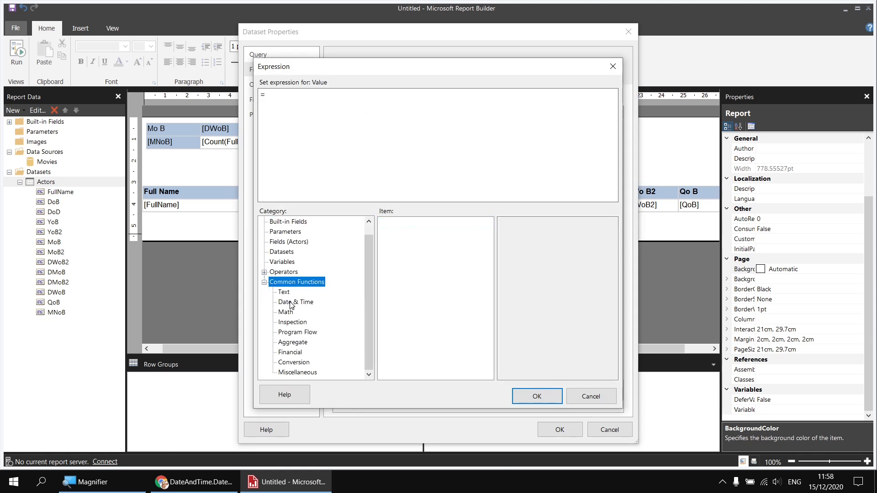
pyautogui.click(291, 303)
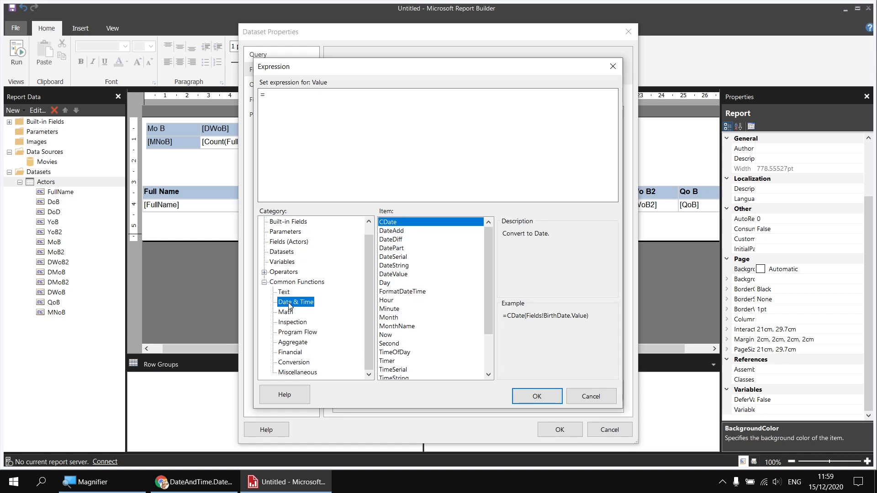
pyautogui.moveTo(491, 292); pyautogui.dragTo(493, 351)
pyautogui.click(417, 363)
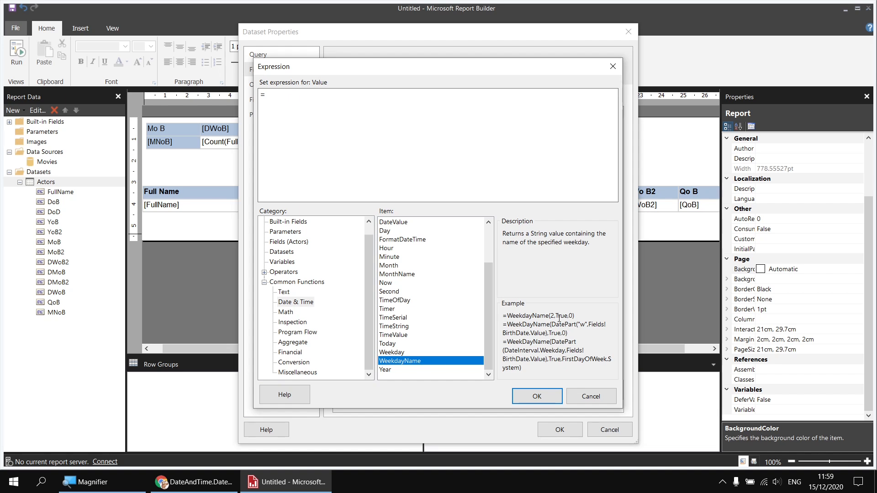
pyautogui.moveTo(556, 315); pyautogui.dragTo(567, 316)
pyautogui.doubleClick(399, 362)
pyautogui.doubleClick(397, 352)
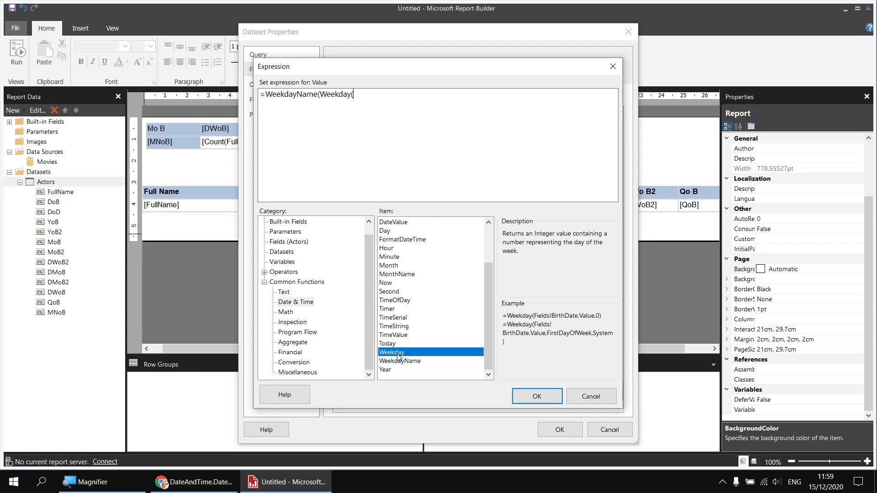
pyautogui.click(288, 242)
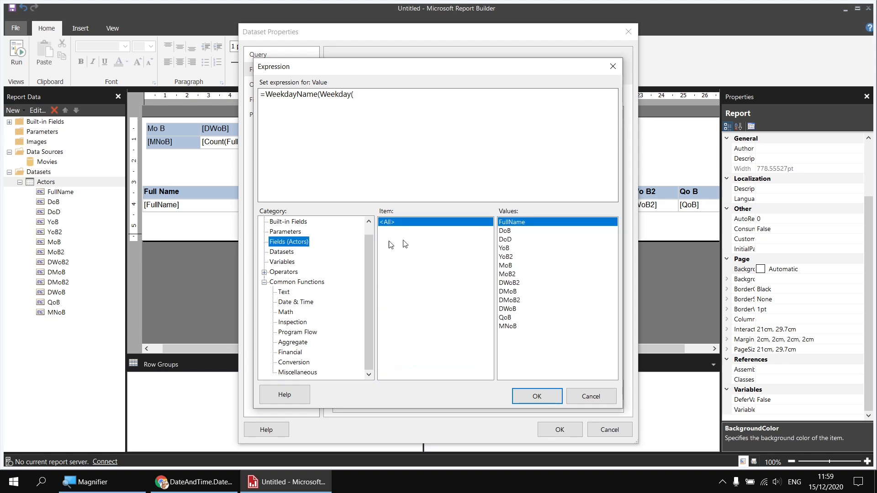
pyautogui.doubleClick(506, 230)
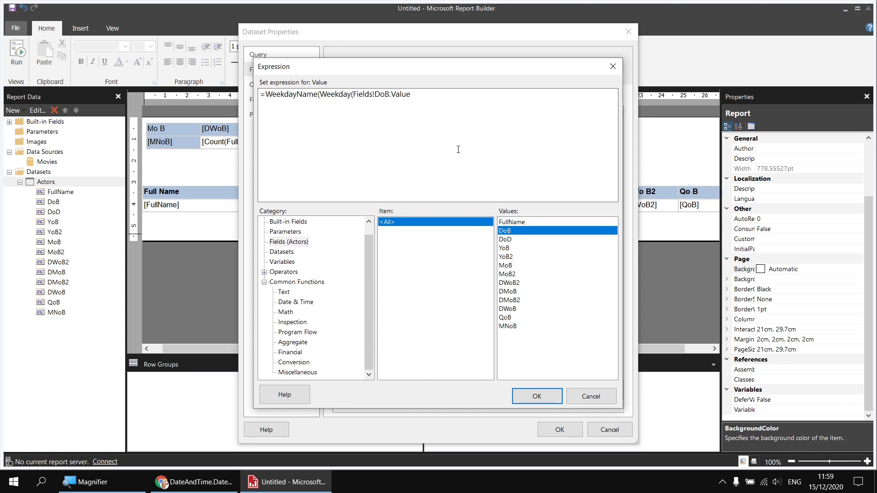
pyautogui.write('))')
pyautogui.moveTo(414, 95); pyautogui.dragTo(322, 97)
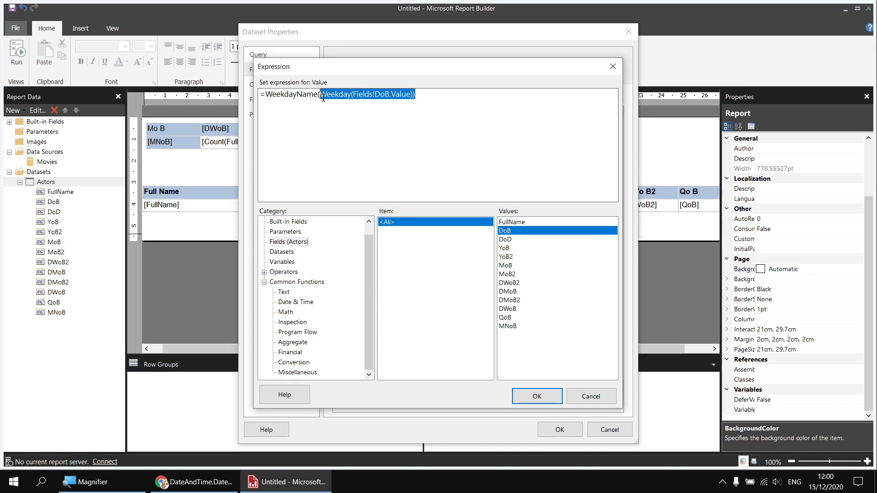
pyautogui.press('Delete')
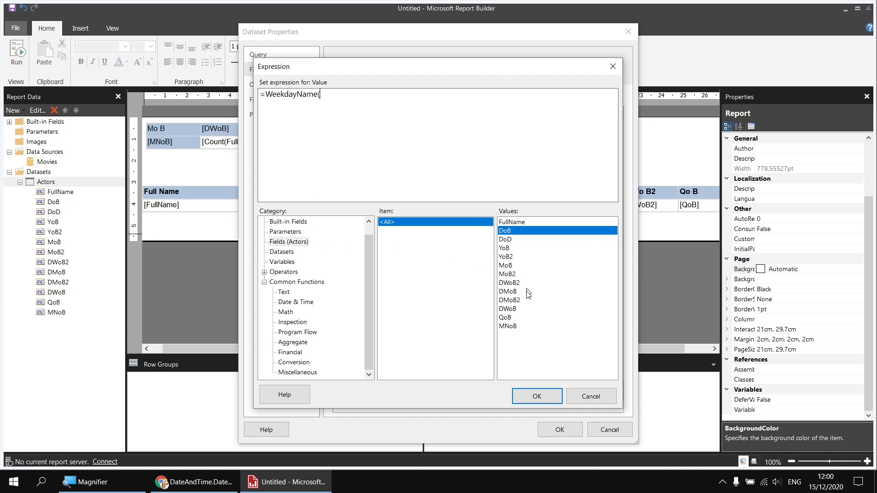
# Step: Complete the DWNoB expression as =WeekdayName(Fields!DWoB.Value,False,FirstDayOfWeek.Monday) and save the calculated field
pyautogui.doubleClick(508, 309)
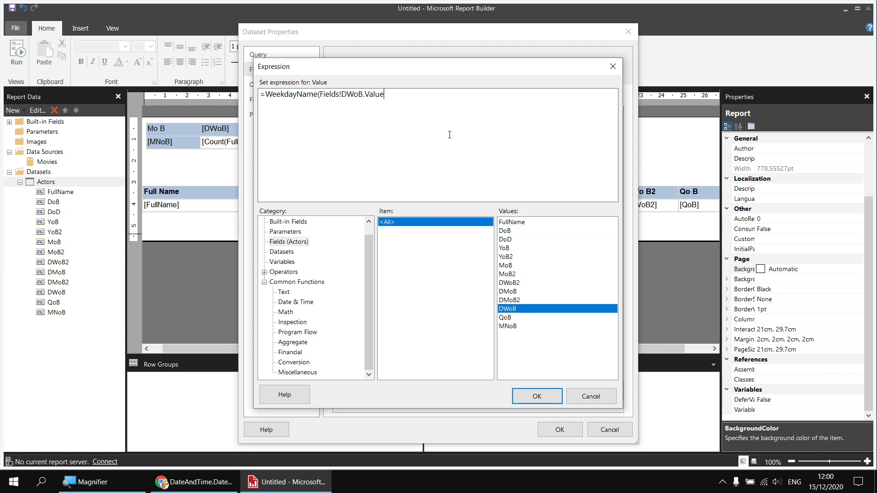
pyautogui.write(',')
pyautogui.click(293, 302)
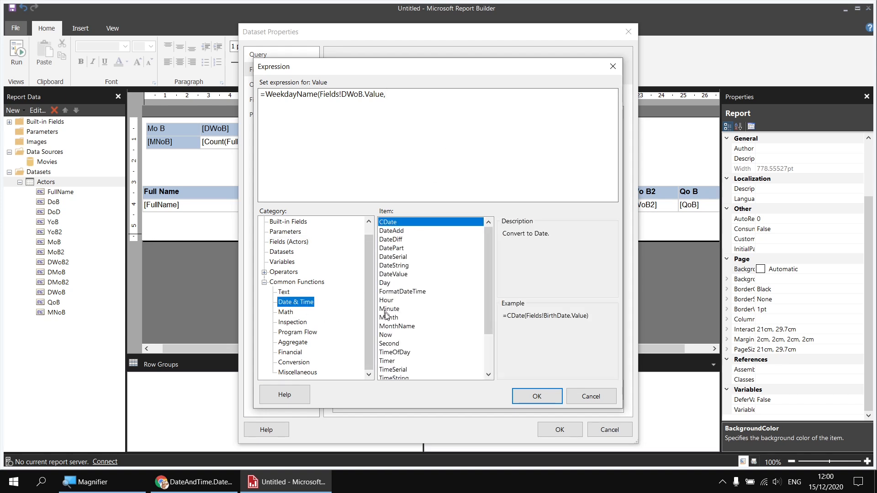
pyautogui.moveTo(484, 276); pyautogui.dragTo(486, 329)
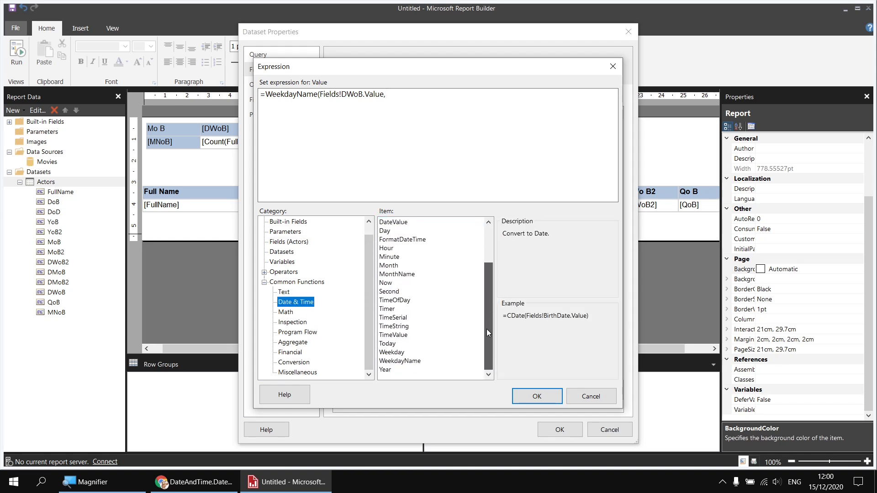
pyautogui.click(414, 360)
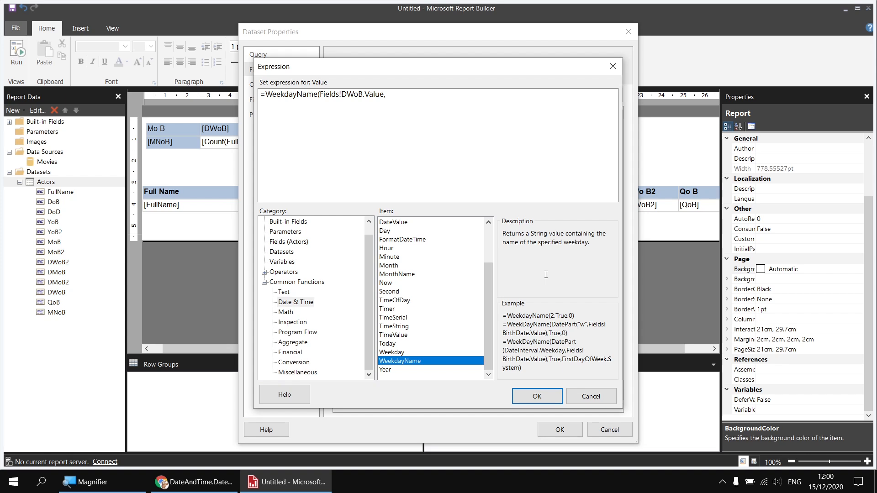
pyautogui.click(411, 90)
pyautogui.write('False,')
pyautogui.write('FirstDayOfWeek.Monday)')
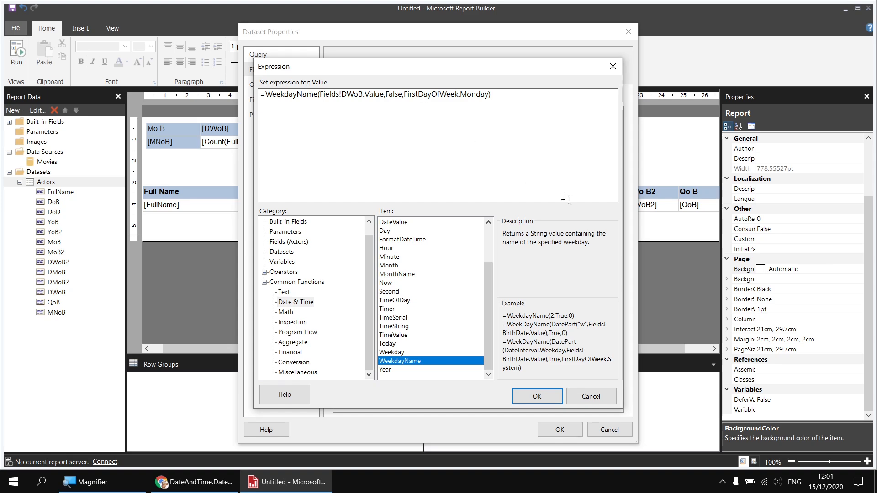
pyautogui.click(545, 401)
pyautogui.click(559, 428)
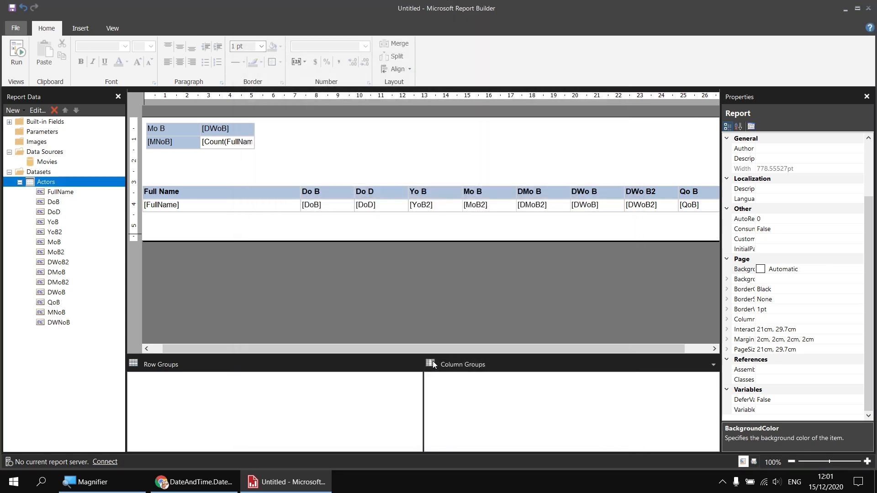
# Step: Show the DWNoB field without the Sum aggregate in the first matrix's column header, and run the report
pyautogui.click(249, 128)
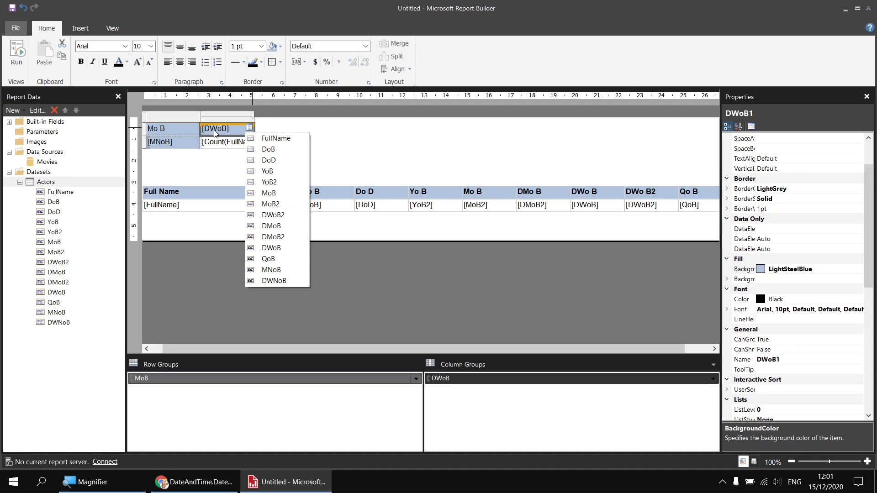
pyautogui.click(273, 280)
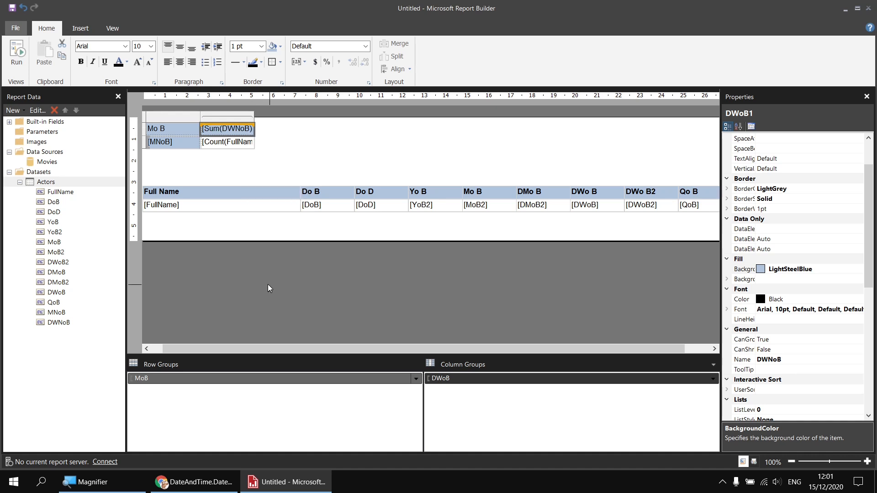
pyautogui.click(216, 129)
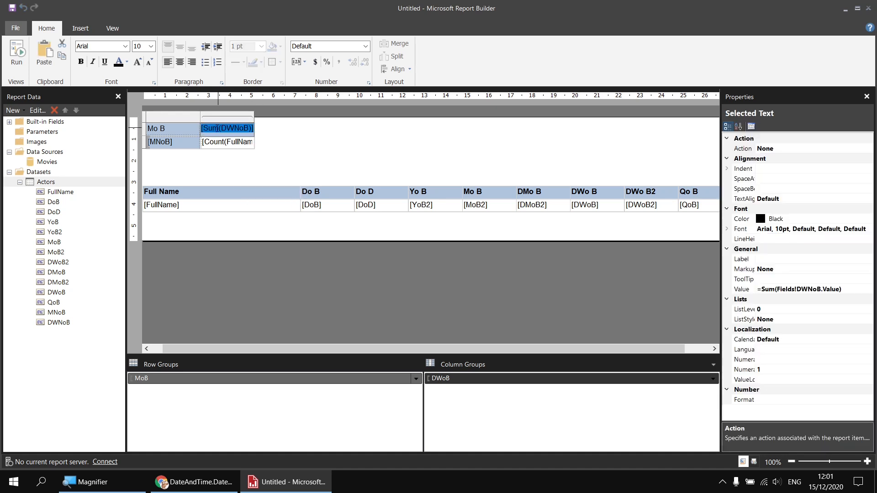
pyautogui.rightClick(217, 129)
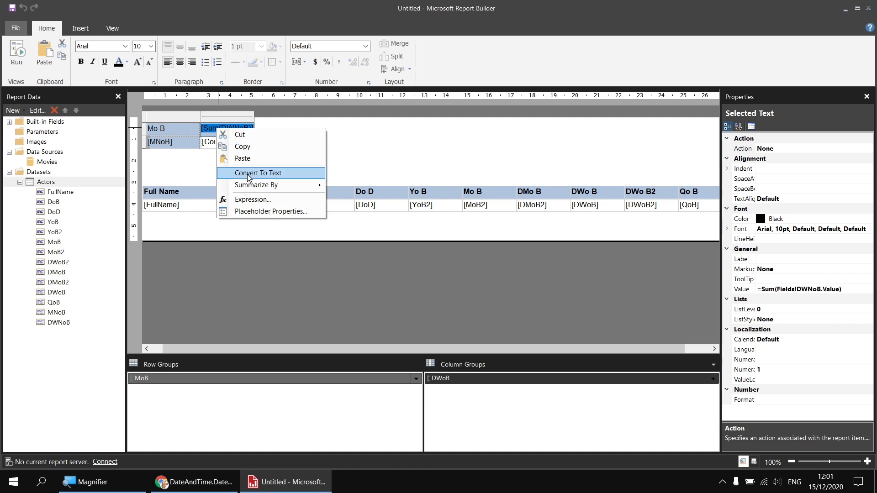
pyautogui.moveTo(254, 188)
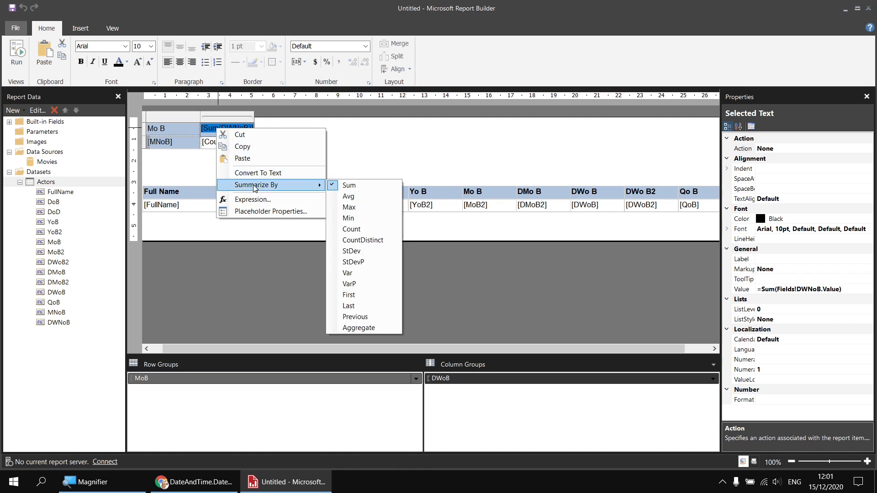
pyautogui.click(333, 187)
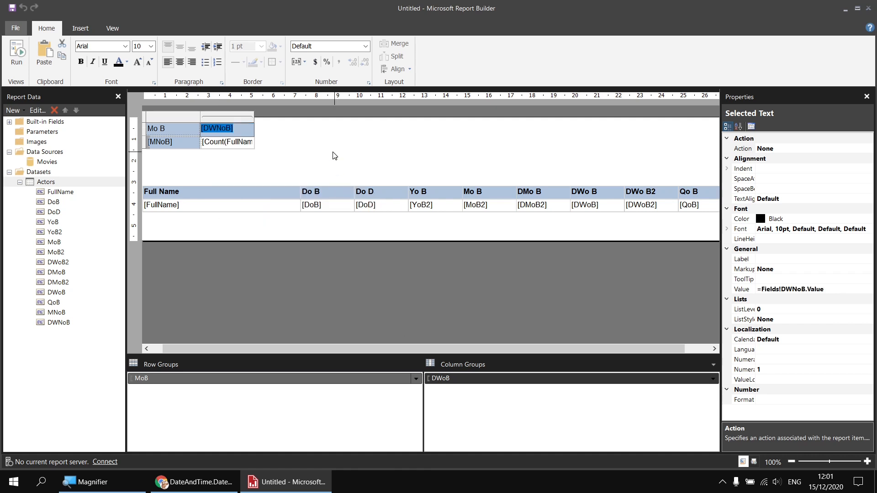
pyautogui.click(332, 155)
pyautogui.click(17, 53)
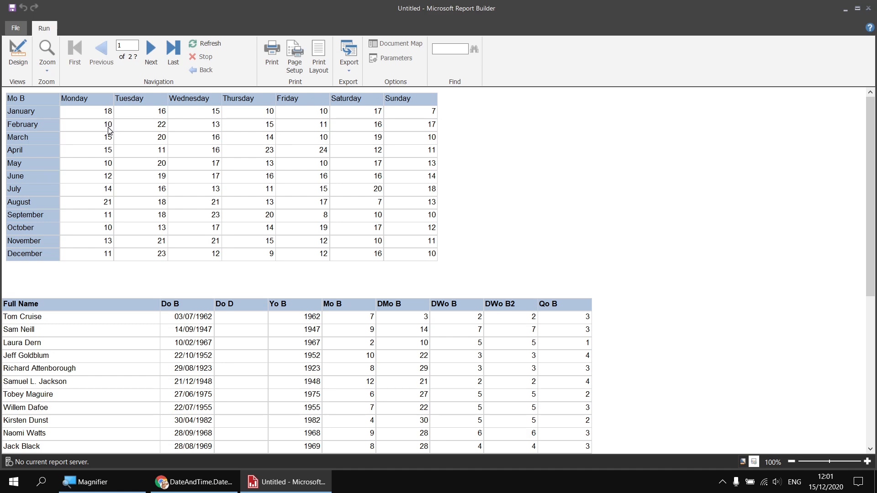
# Step: Compare the datepart arguments listed in the DATEPART and DATENAME Transact-SQL documentation pages
pyautogui.click(18, 52)
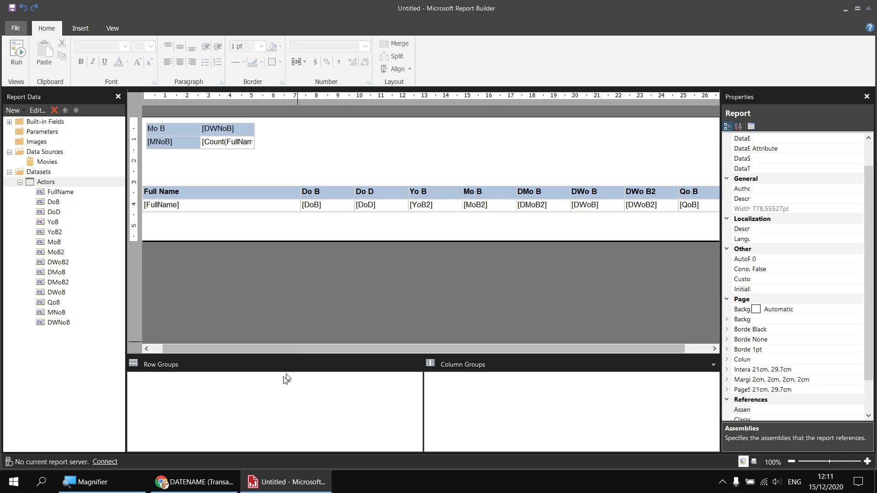
pyautogui.click(197, 483)
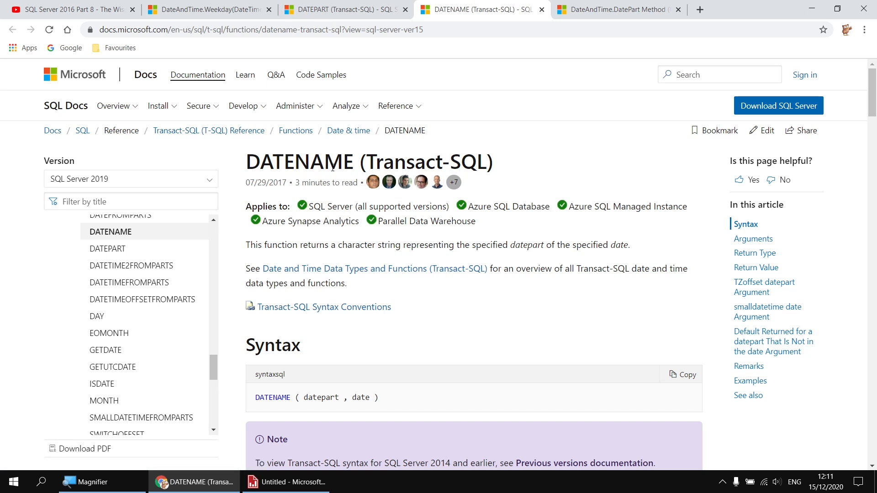
pyautogui.click(345, 9)
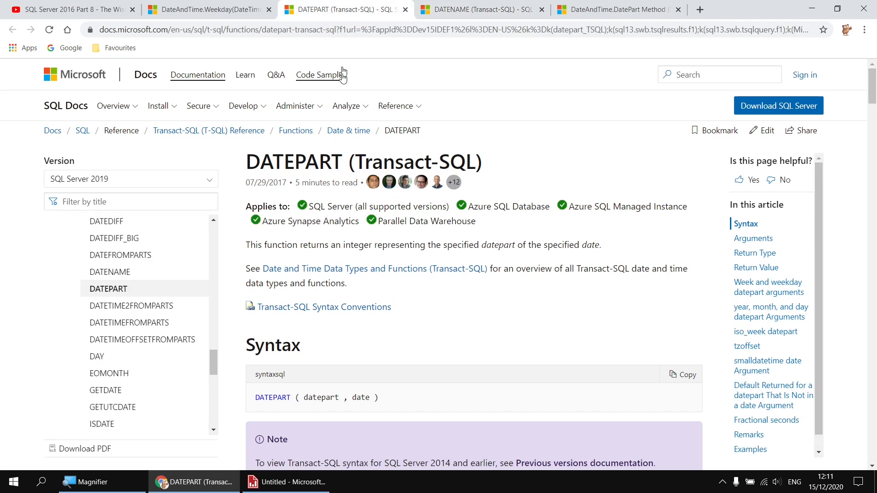
pyautogui.scroll(-5, 372, 244)
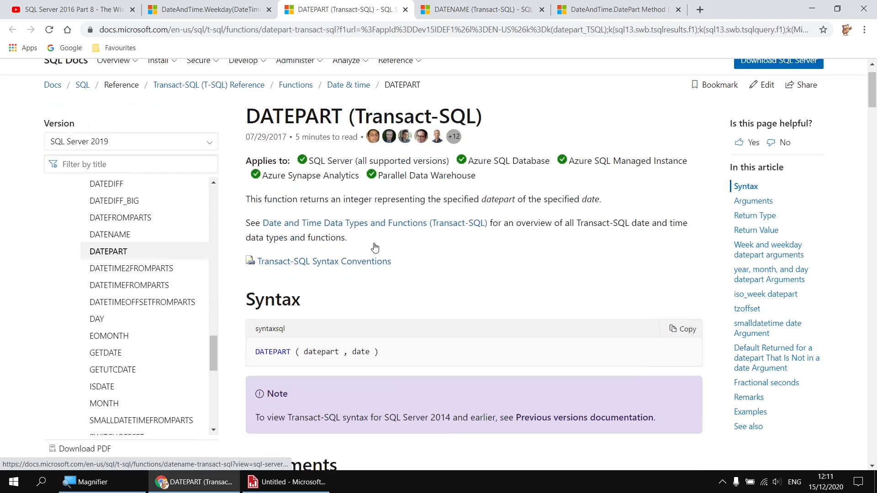
pyautogui.scroll(-7, 375, 244)
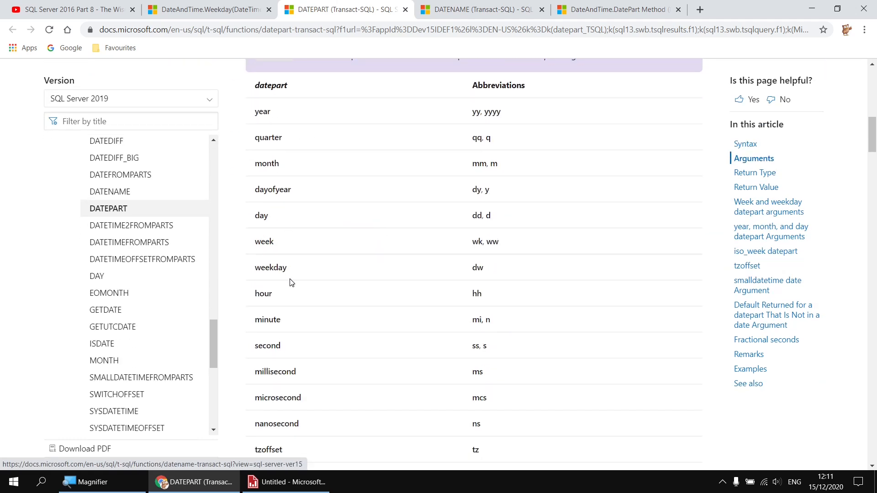
pyautogui.scroll(2, 289, 280)
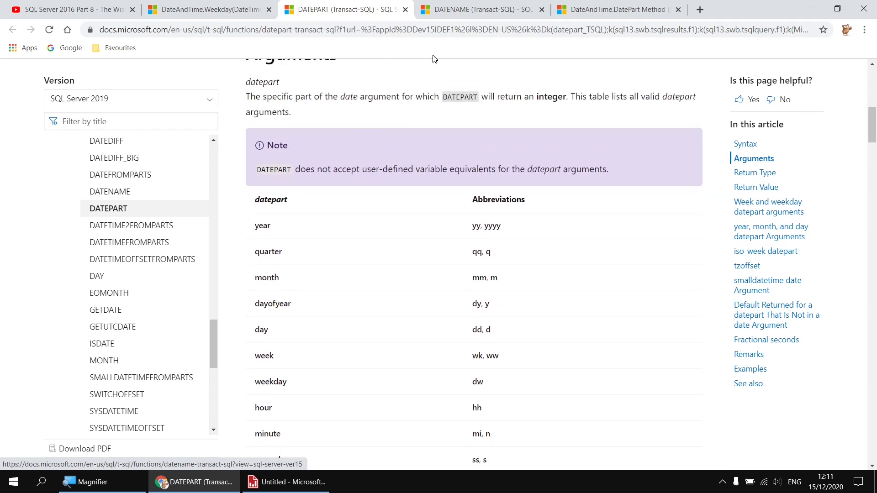
pyautogui.click(471, 13)
pyautogui.scroll(-3, 385, 258)
pyautogui.scroll(-8, 385, 259)
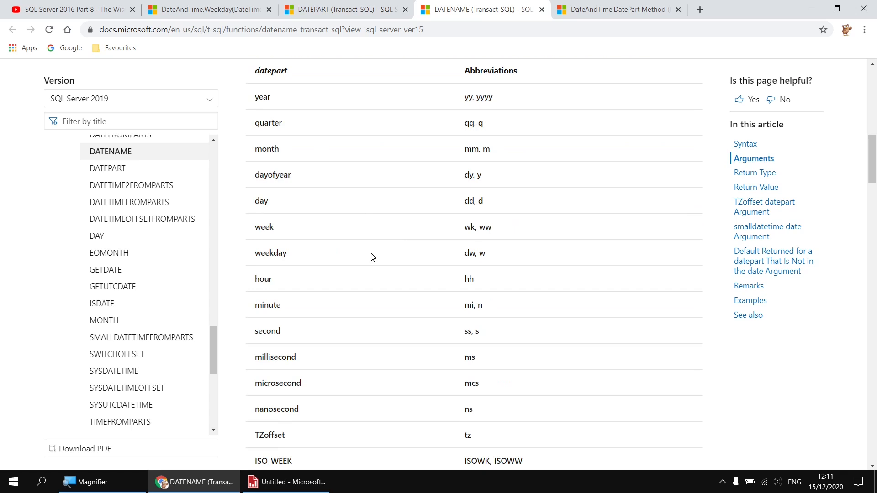
pyautogui.scroll(-1, 373, 258)
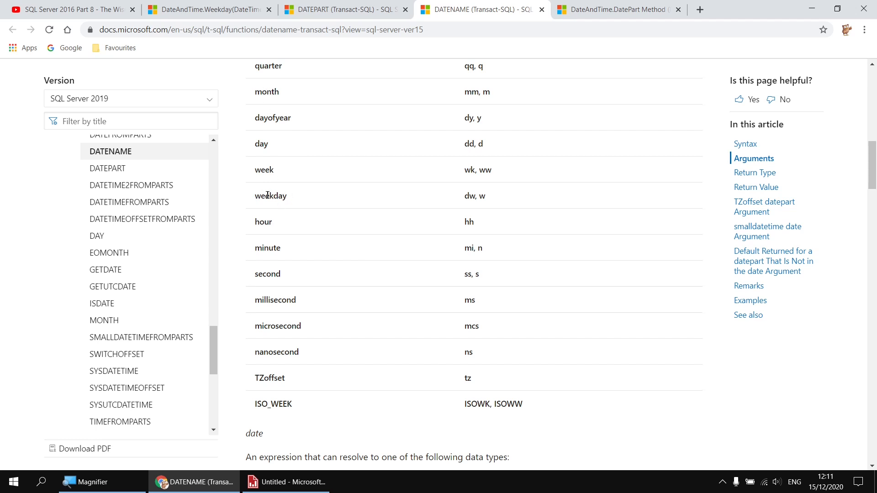
# Step: Add ,DATENAME(month, Actor.DoB) AS MNoB2 to the Actors dataset query
pyautogui.click(287, 482)
pyautogui.rightClick(57, 183)
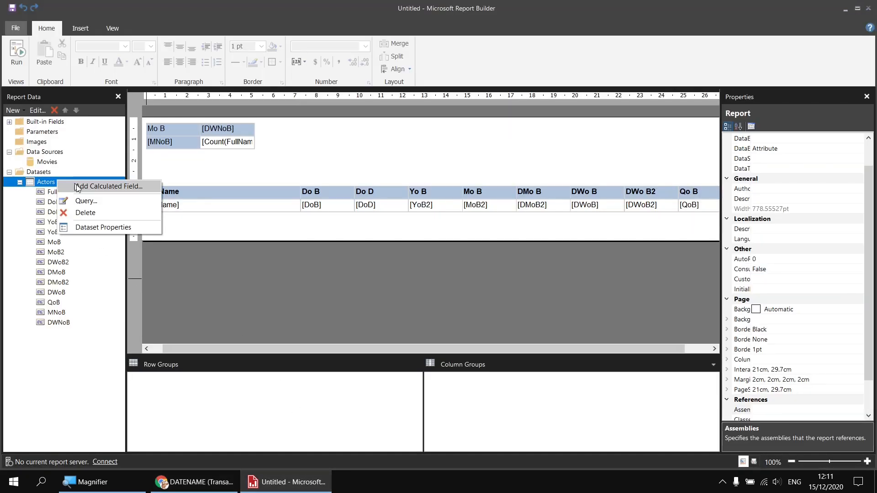
pyautogui.click(103, 227)
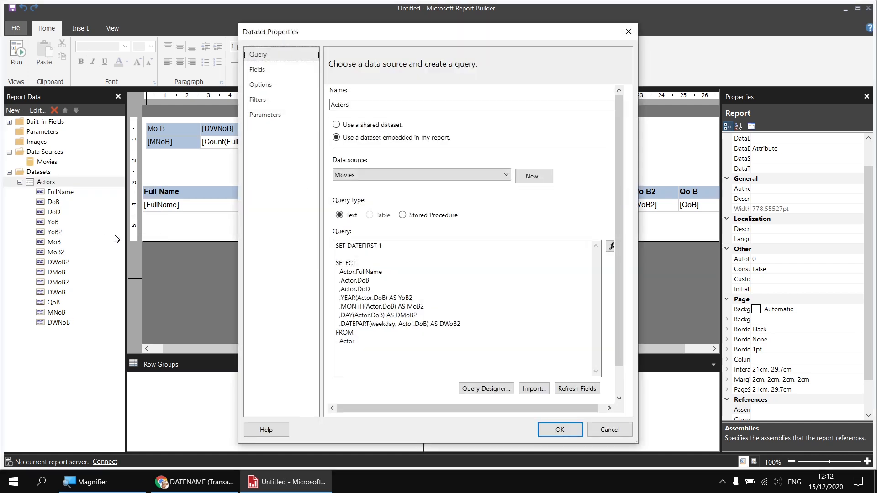
pyautogui.click(470, 324)
pyautogui.press('Return')
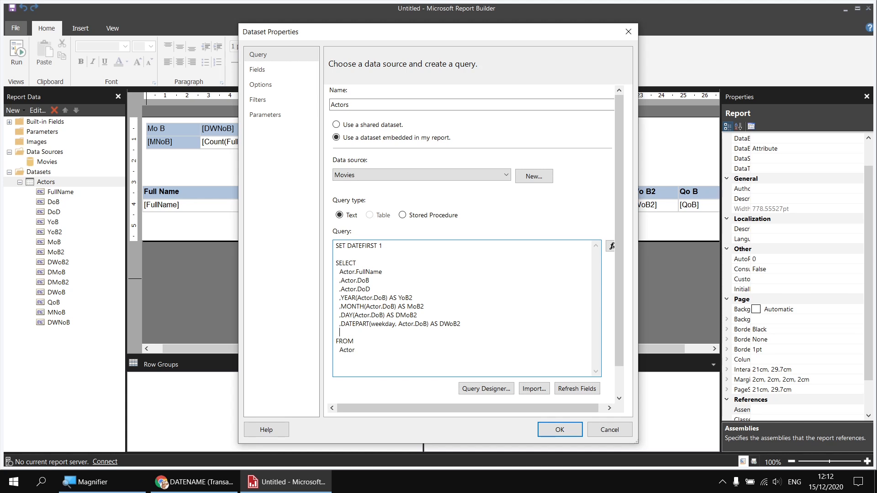
pyautogui.write(',DATENAME(month, Actor.Dob)')
pyautogui.press('BackSpace')
pyautogui.write('B) AS M')
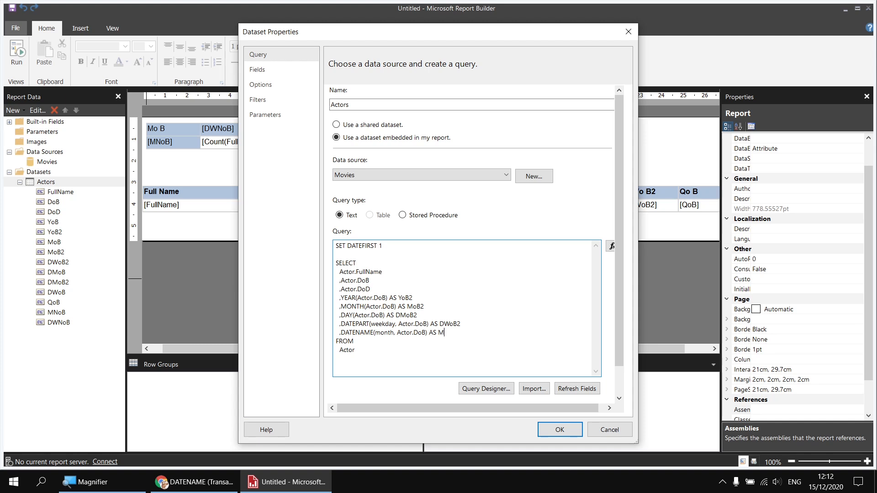
pyautogui.write('NoB2')
# Step: Add ,DATENAME(weekday, Actor.DoB) AS DWNoB2 to the query on a new line and save the dataset properties
pyautogui.press('Return')
pyautogui.write(',DATENAME(weekday, Actor.D')
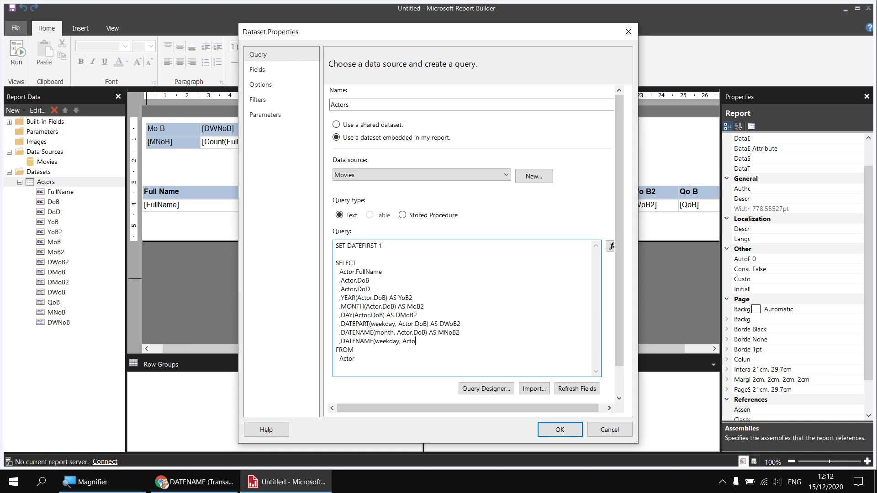
pyautogui.write('oB) AS DWNoB2')
pyautogui.click(563, 430)
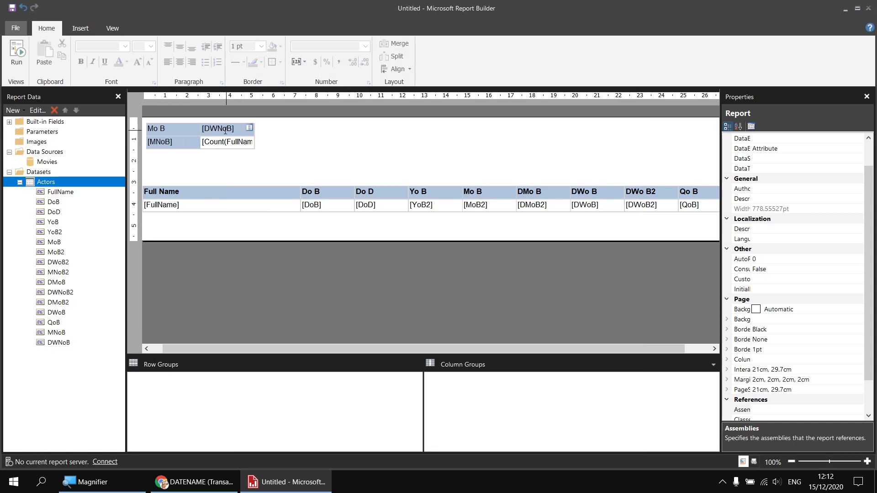
# Step: Set the first matrix's row header to MNoB2 and column header to DWNoB2, then run the report
pyautogui.click(196, 142)
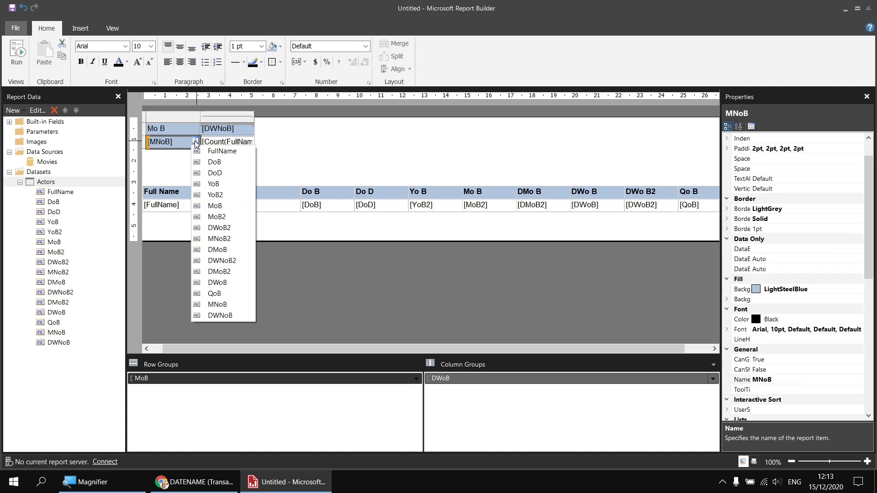
pyautogui.click(231, 239)
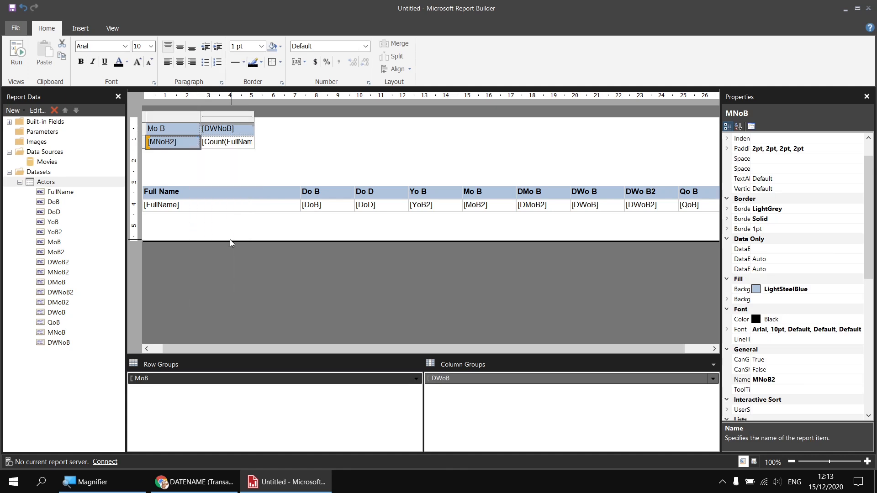
pyautogui.click(250, 128)
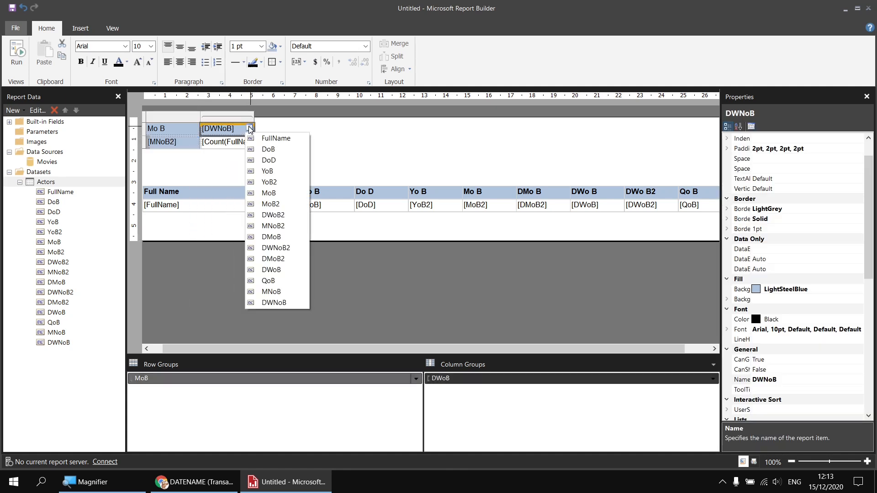
pyautogui.click(301, 249)
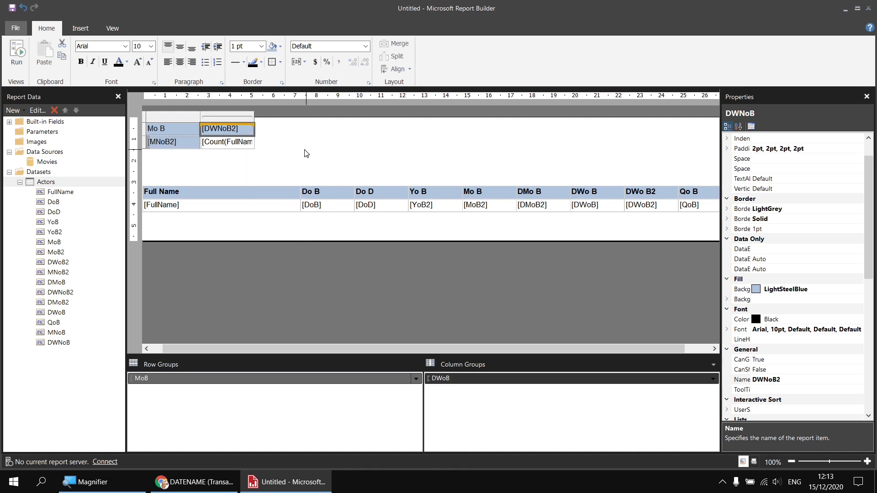
pyautogui.press('F5')
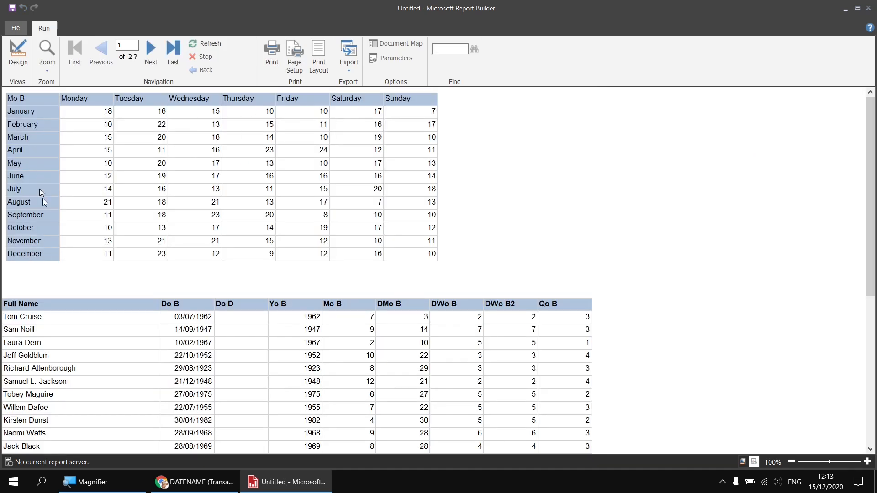
# Step: Read the FORMAT Transact-SQL and Strings.Format documentation on user-defined date format patterns
pyautogui.click(19, 54)
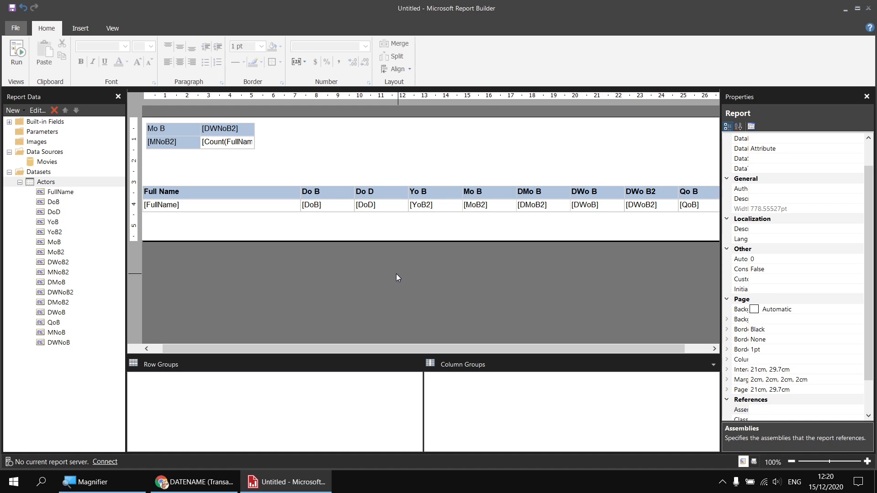
pyautogui.click(191, 483)
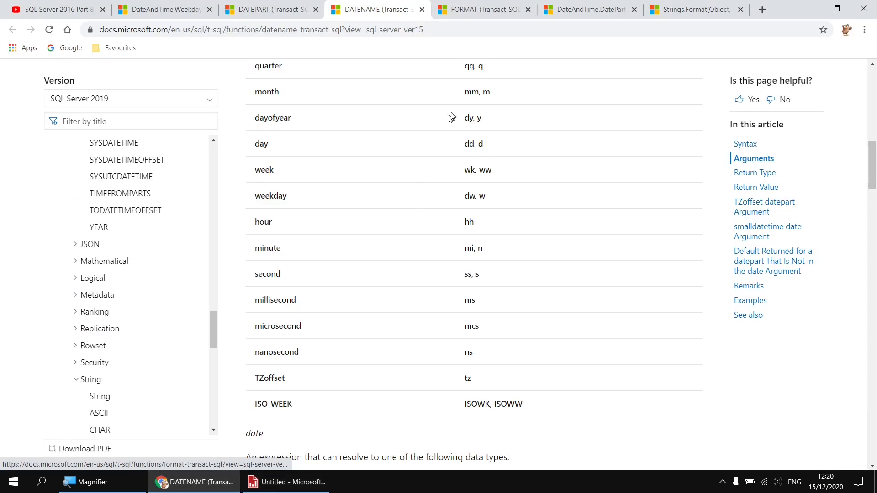
pyautogui.click(473, 12)
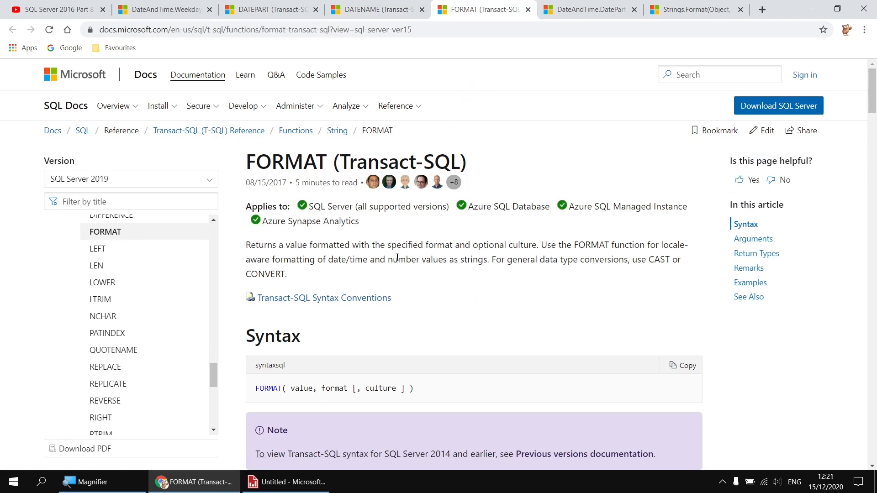
pyautogui.scroll(-3, 405, 257)
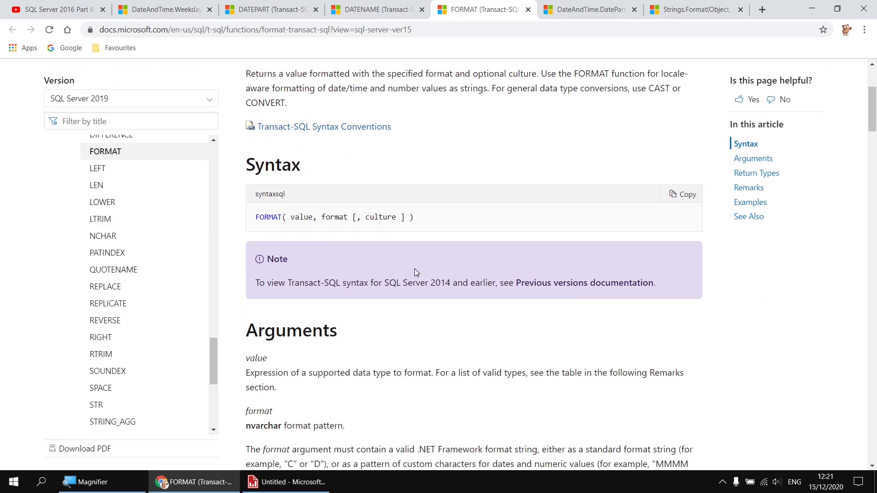
pyautogui.scroll(-5, 416, 269)
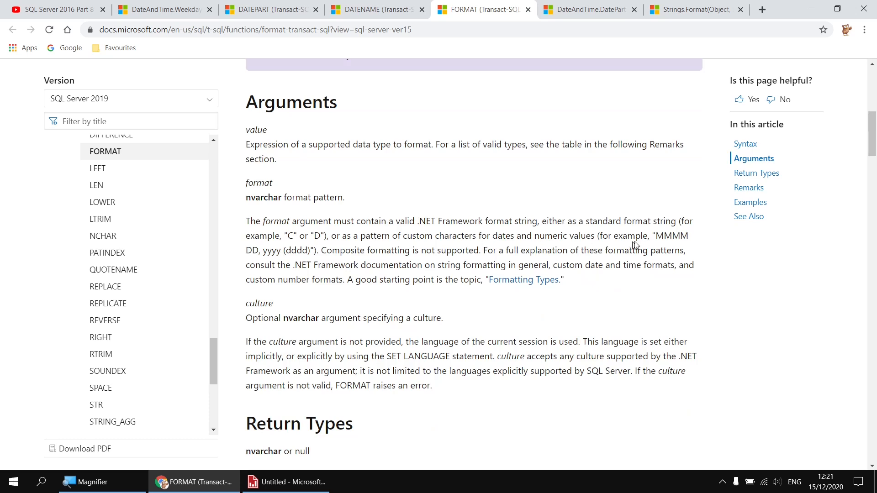
pyautogui.moveTo(654, 236); pyautogui.dragTo(312, 250)
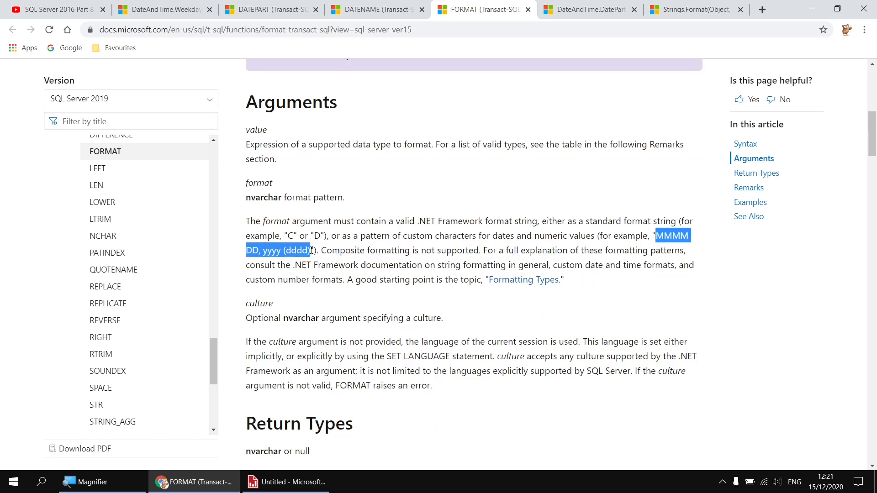
pyautogui.scroll(-1, 490, 350)
pyautogui.scroll(-2, 490, 350)
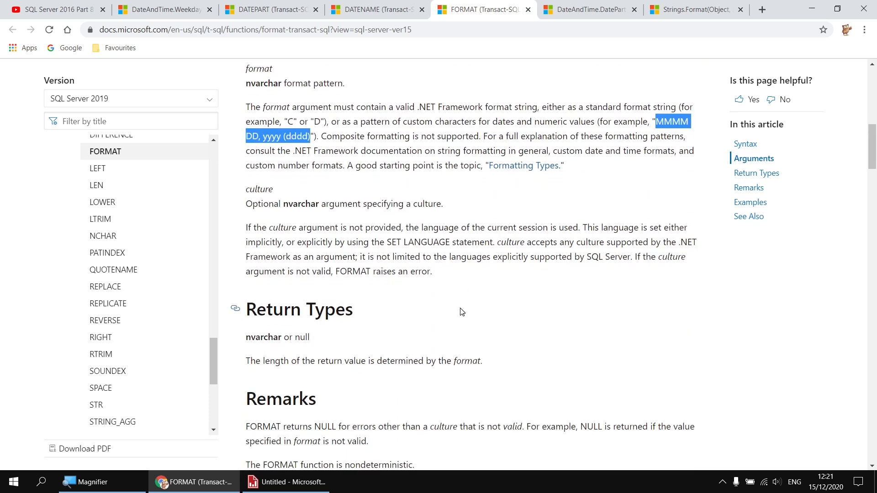
pyautogui.click(705, 14)
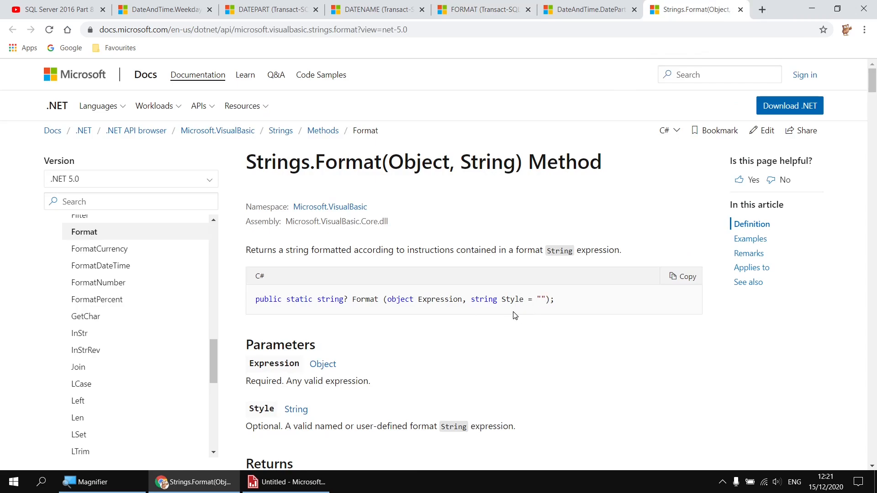
pyautogui.scroll(-10, 514, 314)
pyautogui.scroll(-20, 544, 227)
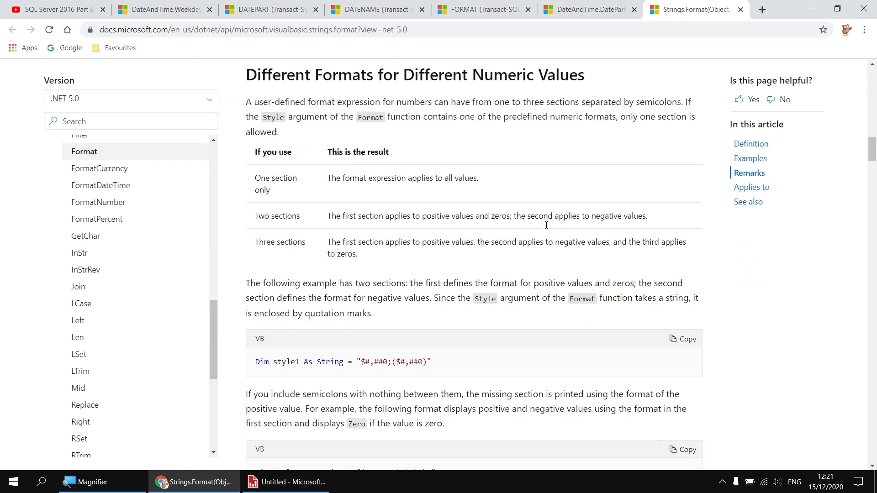
pyautogui.scroll(-20, 546, 225)
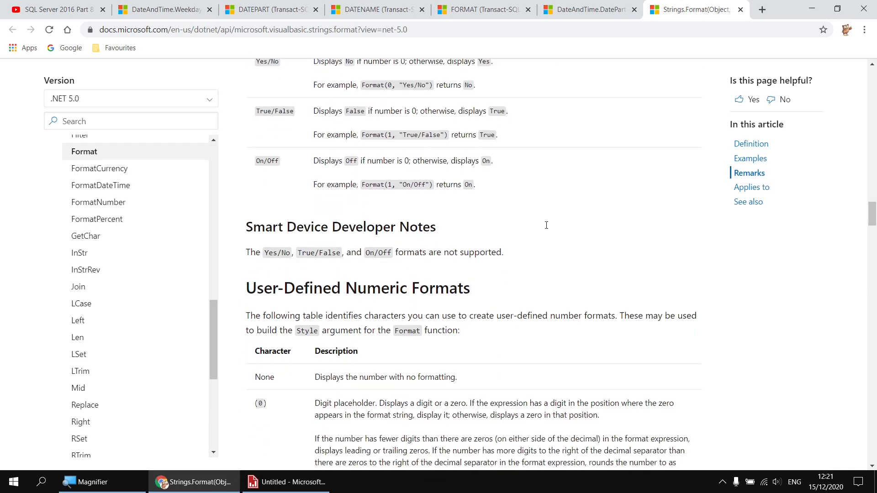
pyautogui.scroll(-20, 546, 225)
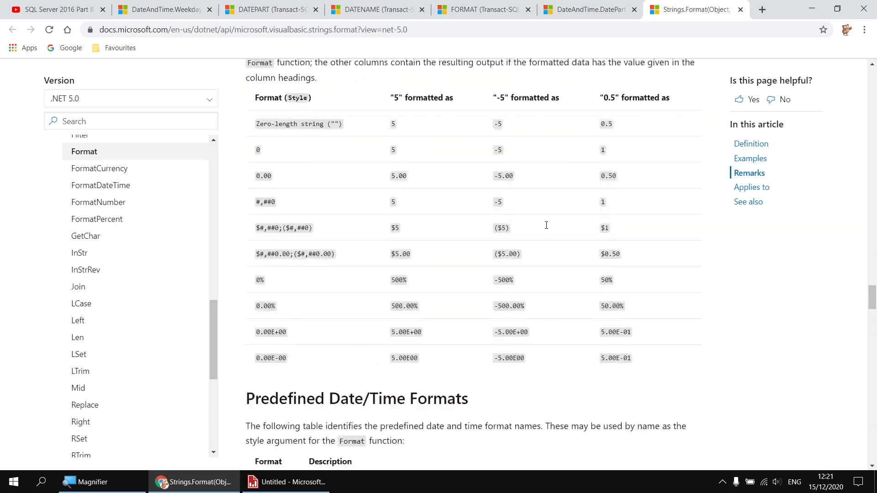
pyautogui.scroll(-15, 547, 230)
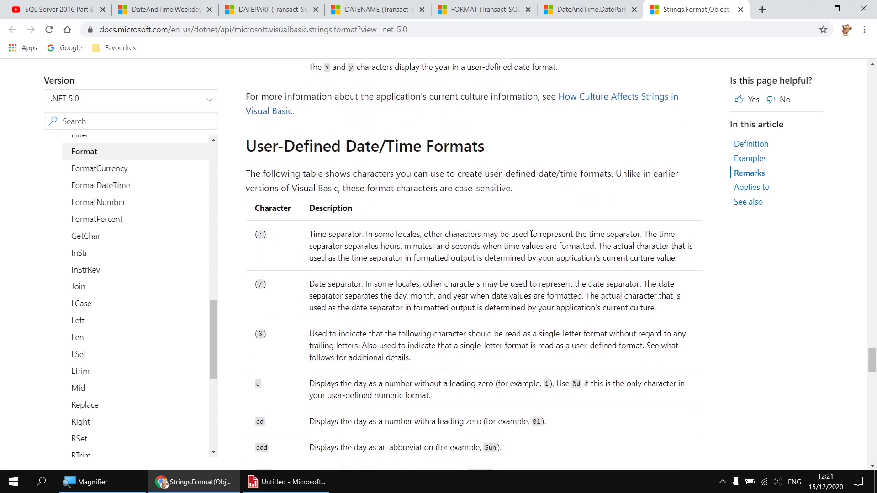
# Step: Add a calculated field named FullDoB to the Actors dataset and open its expression editor
pyautogui.click(308, 484)
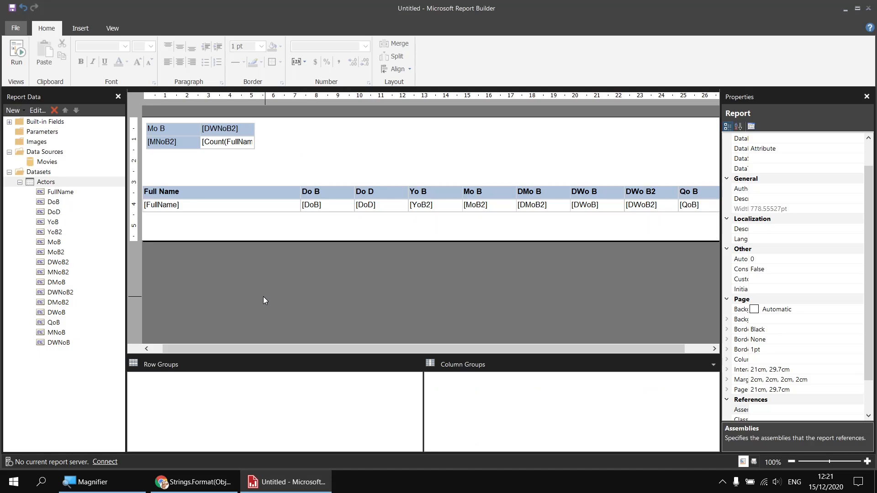
pyautogui.rightClick(57, 182)
pyautogui.click(88, 189)
pyautogui.click(362, 401)
pyautogui.write('FullD')
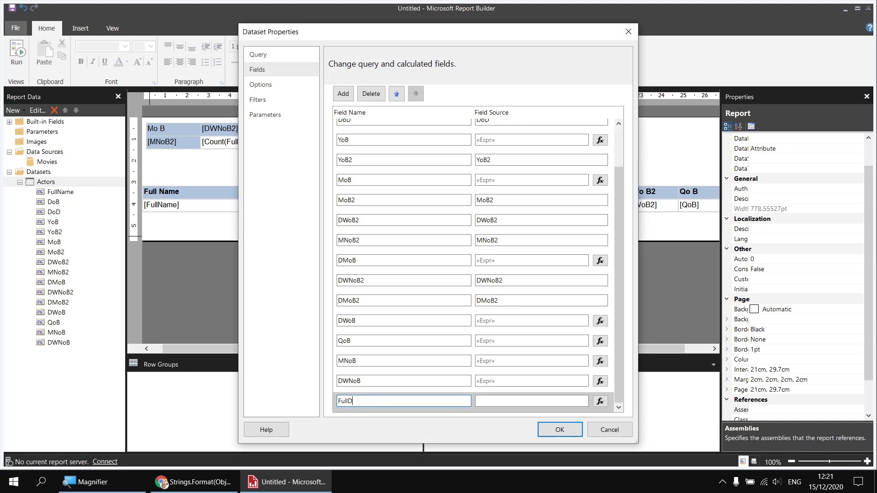
pyautogui.write('oB')
pyautogui.click(600, 401)
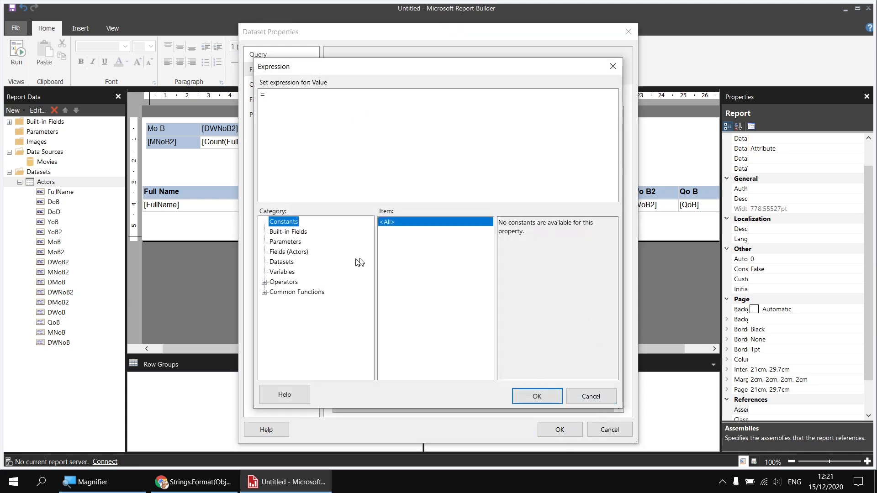
pyautogui.click(264, 292)
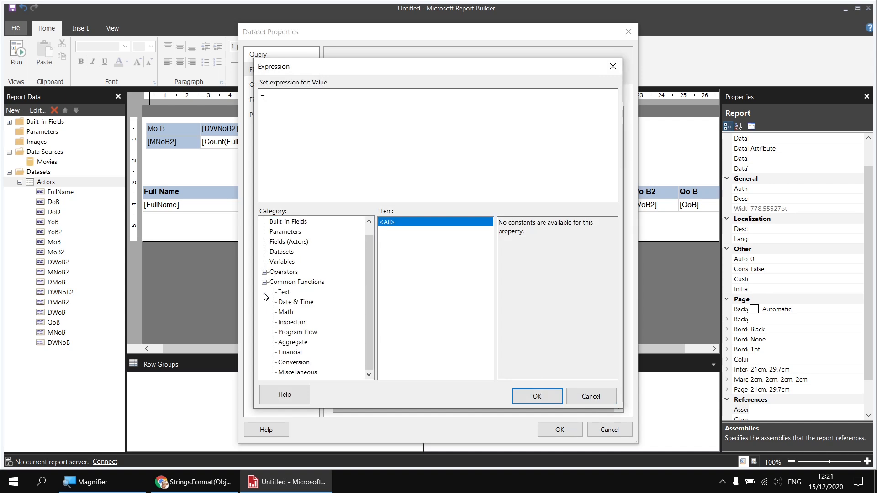
# Step: Set FullDoB's expression to =Format(Fields!DoB.Value, "dddd d MMMM yyyy") and save the dataset properties
pyautogui.click(284, 292)
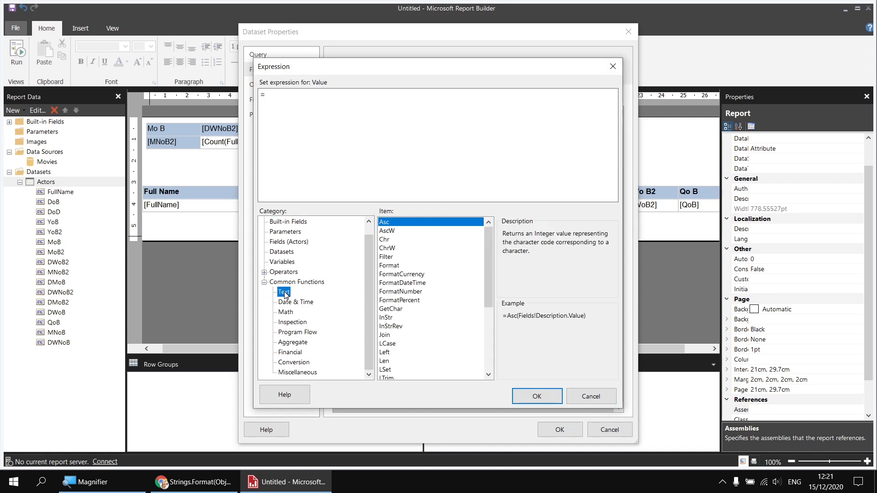
pyautogui.click(396, 268)
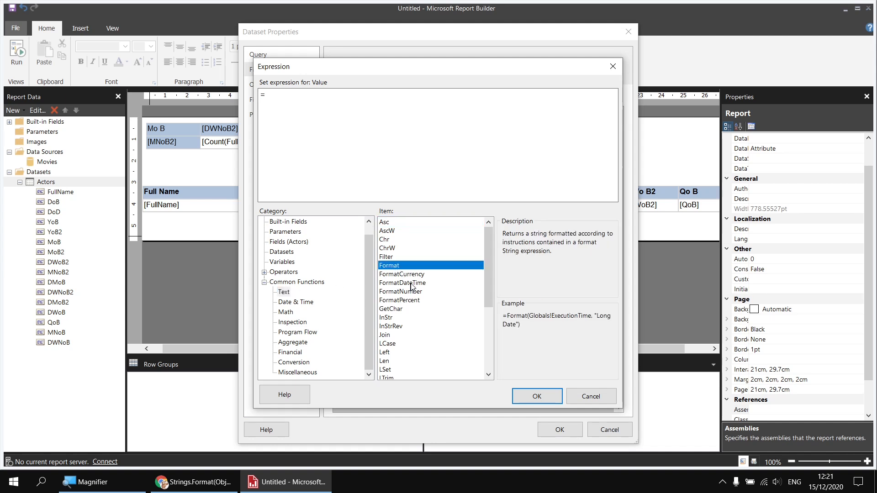
pyautogui.doubleClick(389, 268)
pyautogui.click(284, 242)
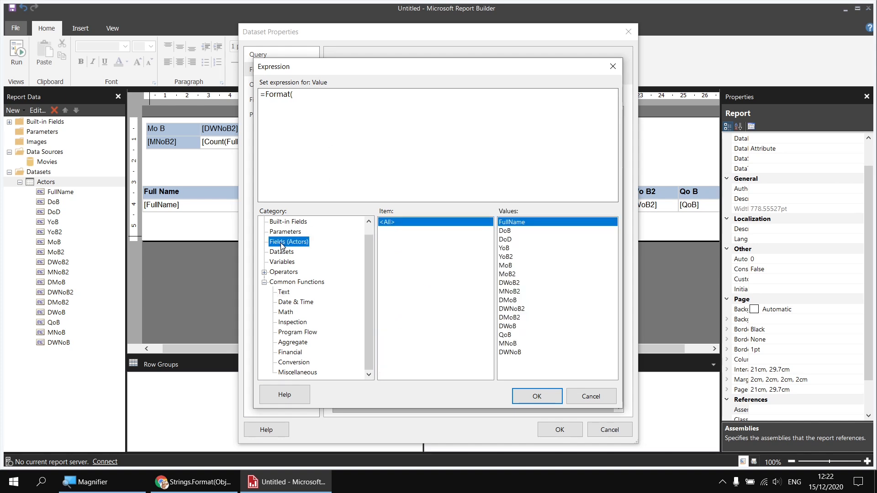
pyautogui.doubleClick(505, 232)
pyautogui.write(',')
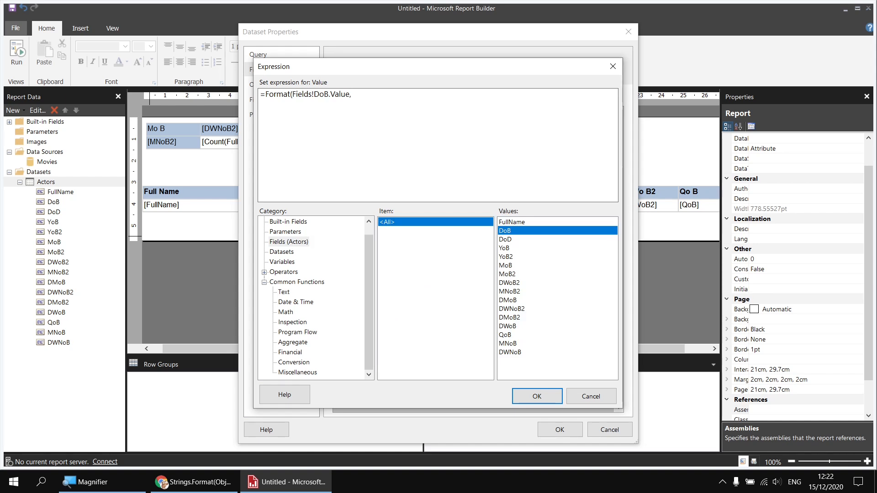
pyautogui.write(' "')
pyautogui.write('d')
pyautogui.write('ddd d')
pyautogui.write('MMMM yyyy')
pyautogui.write('")')
pyautogui.click(536, 396)
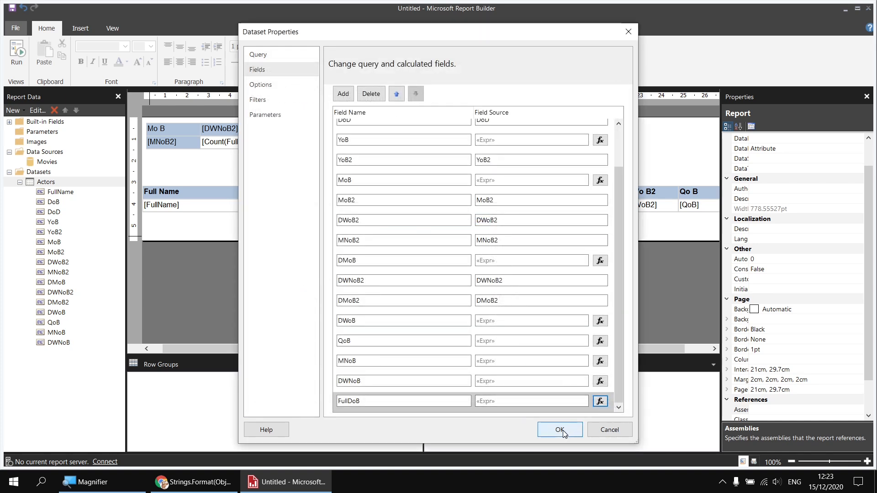
pyautogui.click(560, 430)
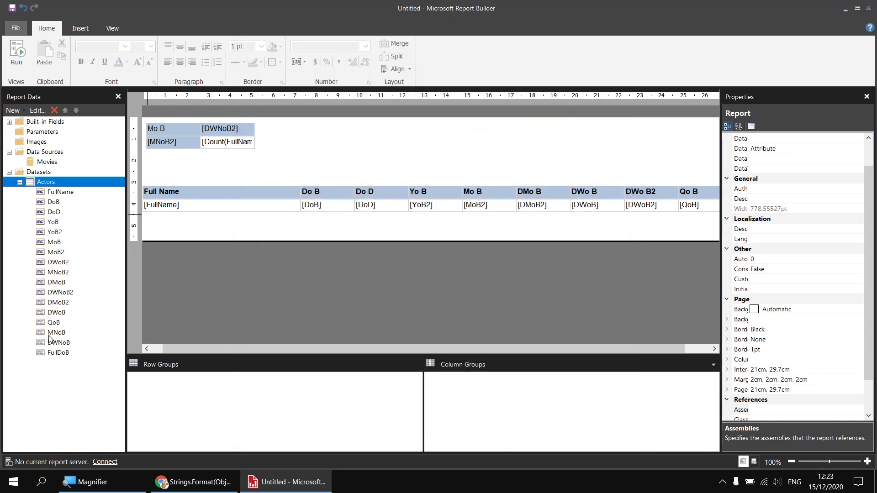
# Step: Add FullDoB as a new table column after Do B and run the report to check it
pyautogui.moveTo(55, 354); pyautogui.dragTo(349, 200)
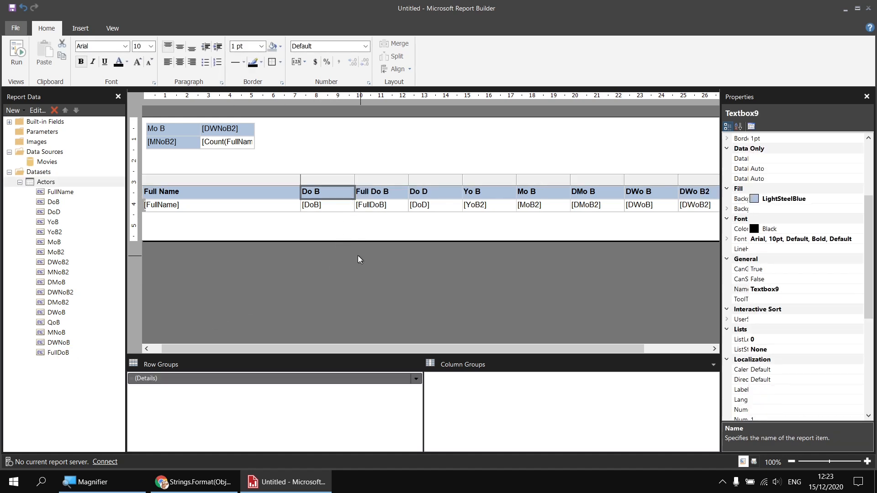
pyautogui.click(18, 56)
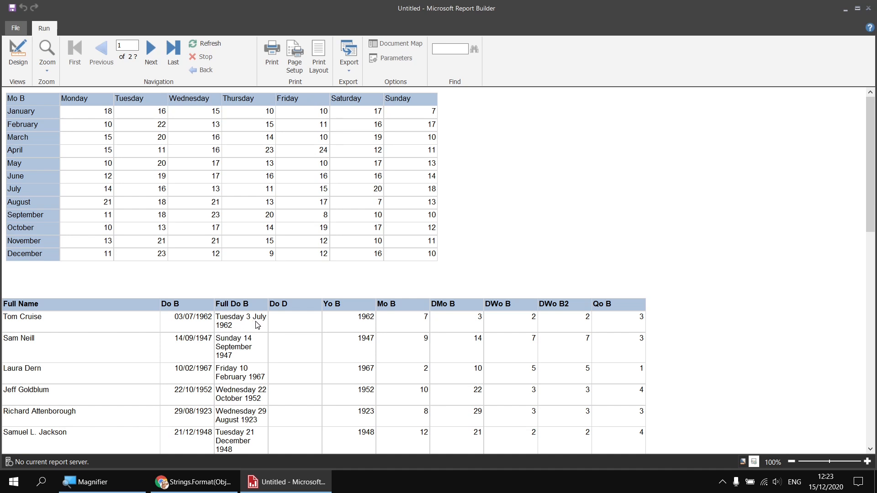
pyautogui.scroll(-3, 257, 325)
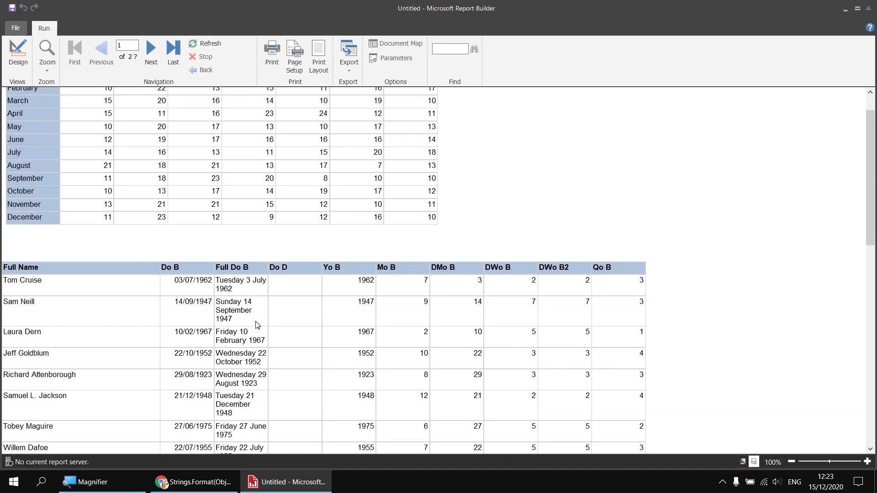
pyautogui.scroll(3, 257, 325)
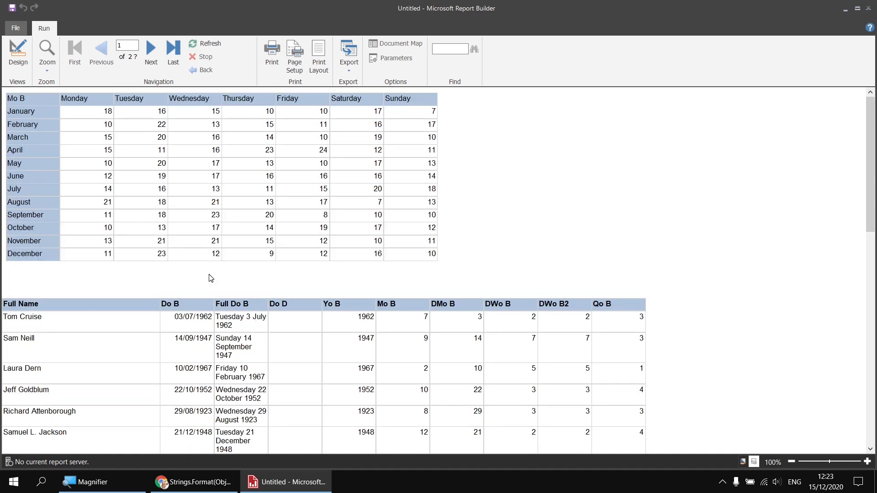
pyautogui.click(17, 54)
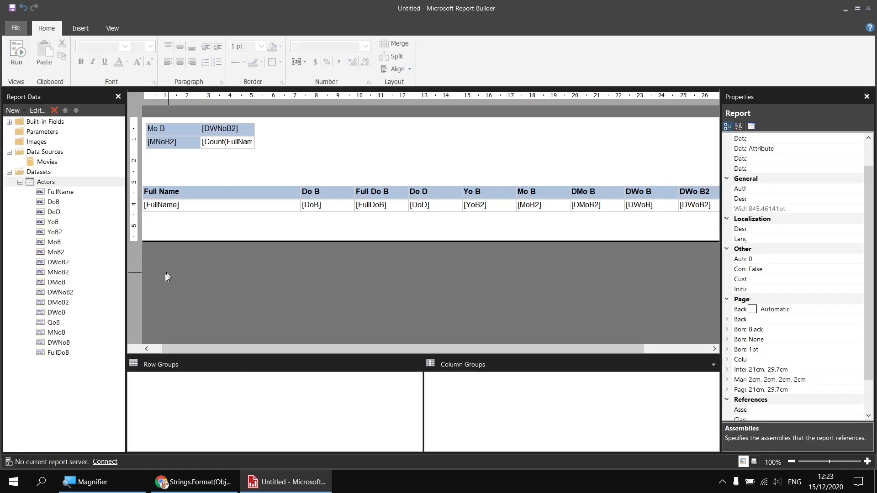
# Step: Add ,FORMAT(Actor.DoB, 'dddd d MMMM yyyy') AS FullDoB2 to the Actors query and save the dataset properties
pyautogui.rightClick(54, 182)
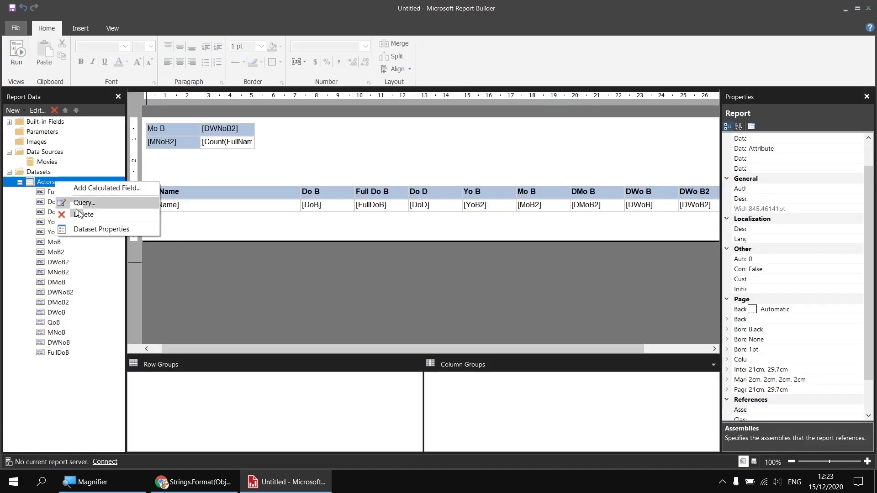
pyautogui.click(96, 230)
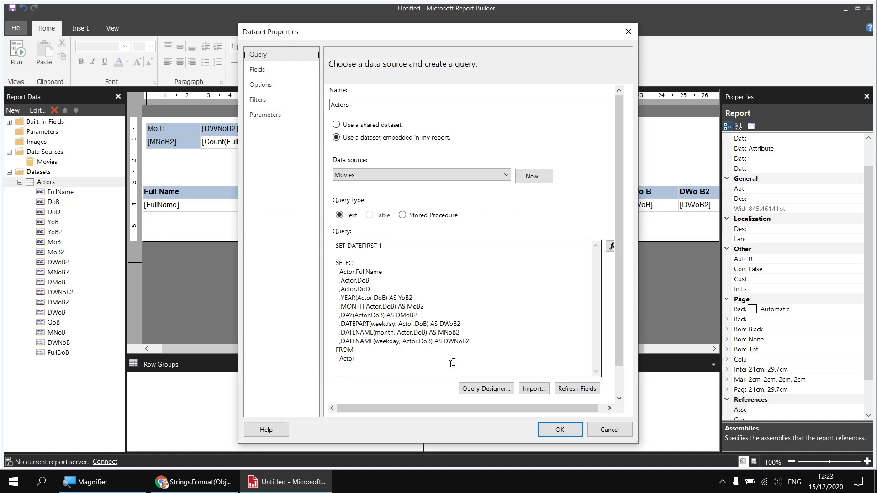
pyautogui.click(481, 338)
pyautogui.press('Return')
pyautogui.write(',')
pyautogui.press('BackSpace')
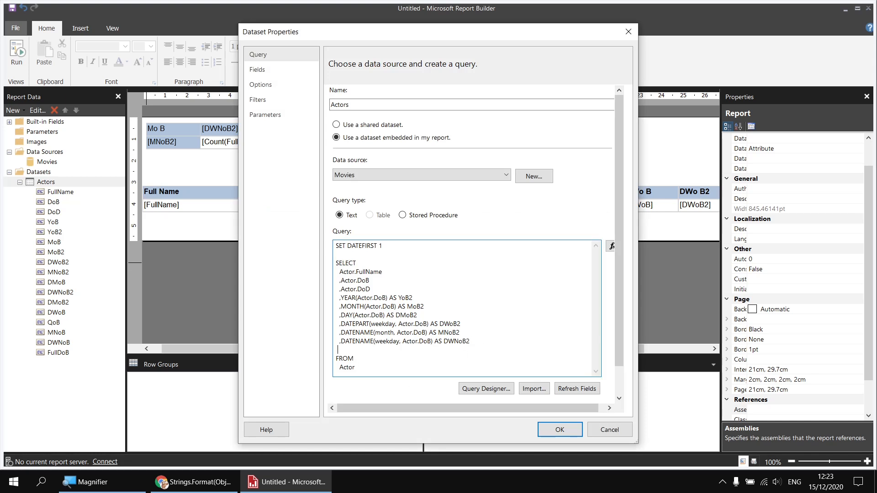
pyautogui.write(',FORMAT(Actr')
pyautogui.press('BackSpace')
pyautogui.write('or.DoB')
pyautogui.write(", 'dddd d MMMM")
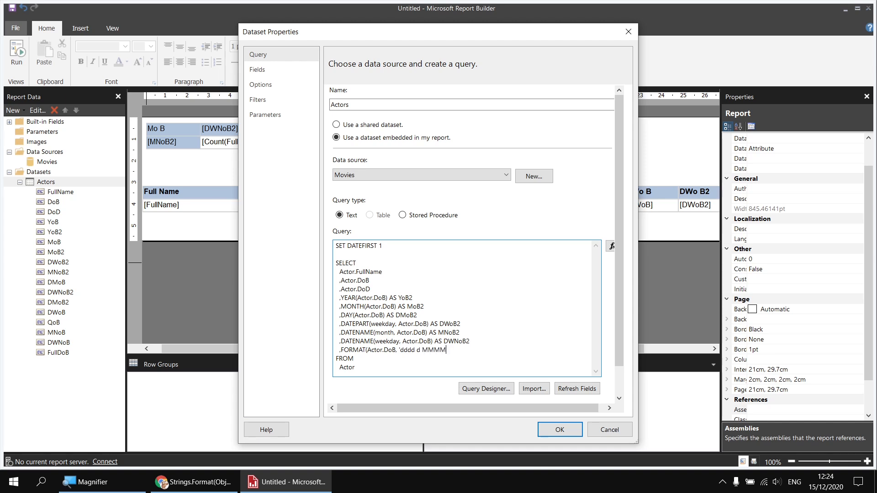
pyautogui.write(" yyyy') AS FullDoB2")
pyautogui.click(552, 430)
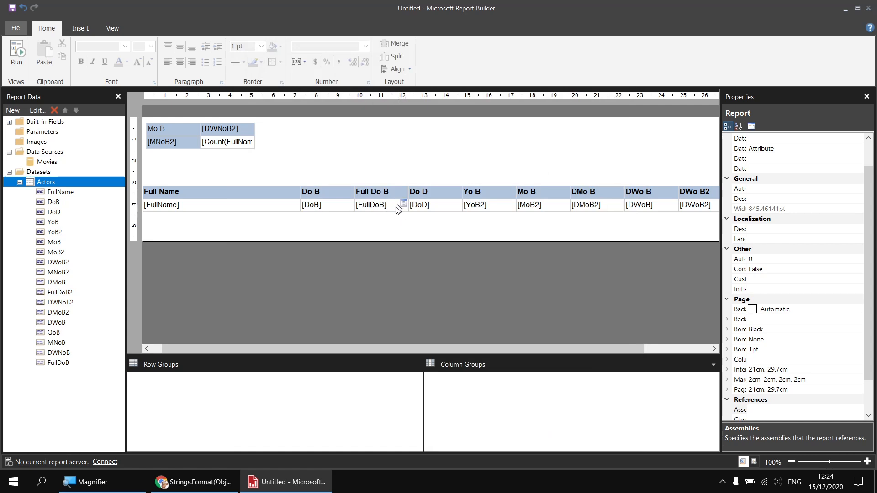
# Step: Switch the Full Do B column's field to FullDoB2, run the report and return to design view
pyautogui.click(404, 205)
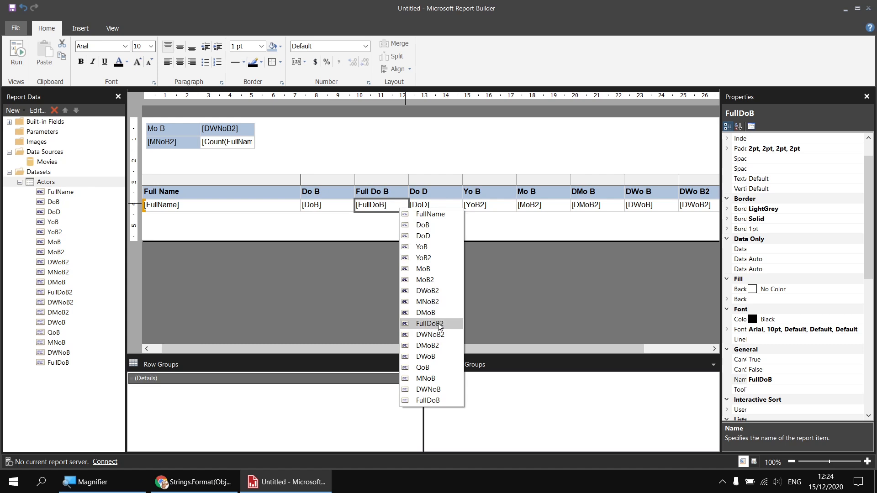
pyautogui.click(430, 323)
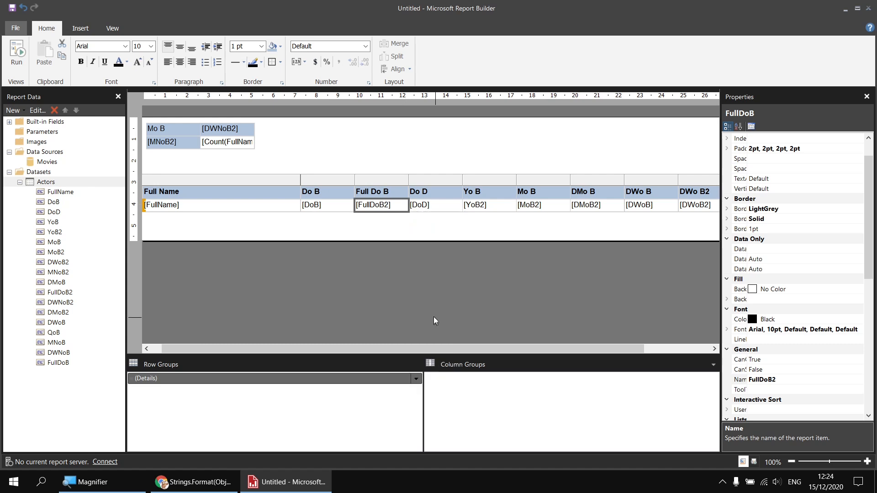
pyautogui.click(17, 54)
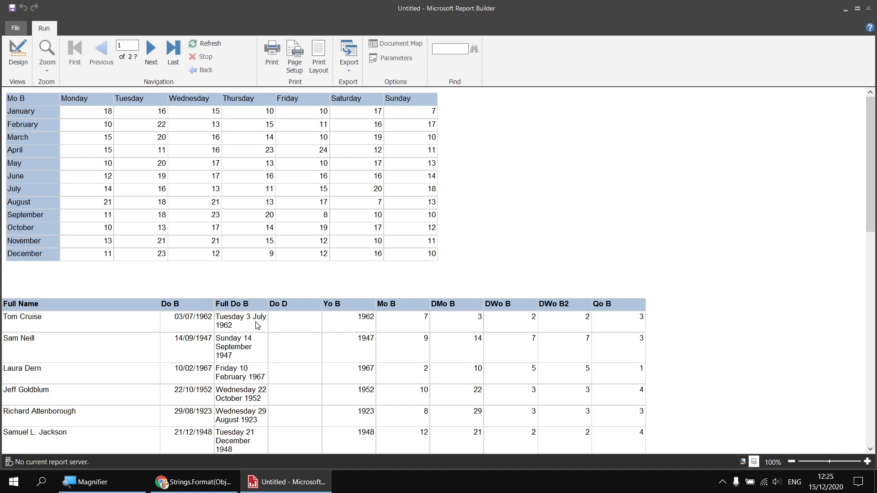
pyautogui.click(19, 55)
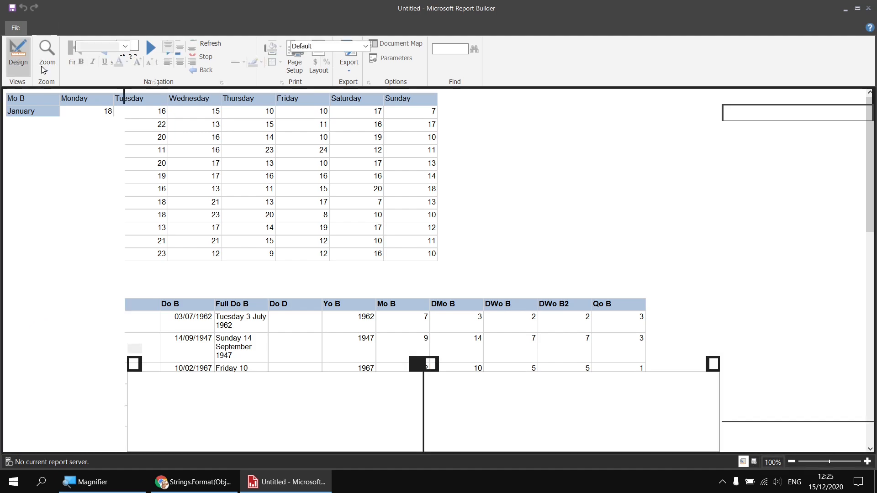
pyautogui.click(318, 161)
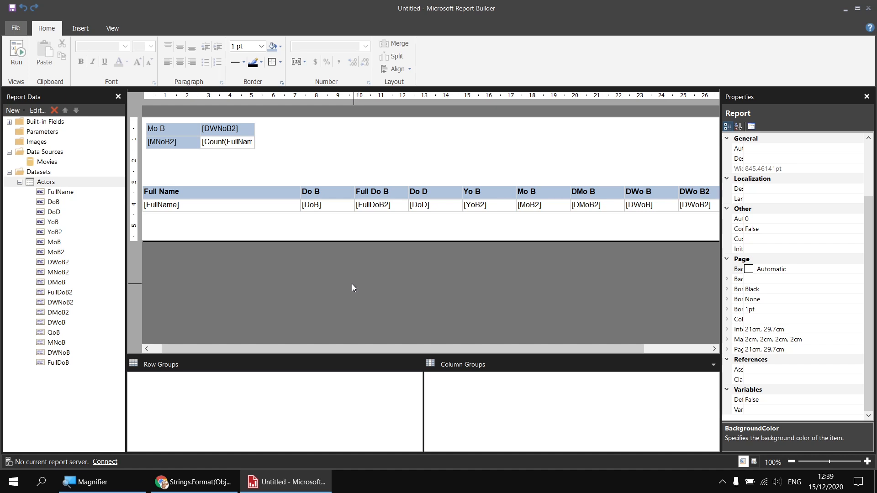
# Step: Add a calculated field named WEorWD to the Actors dataset and open its expression editor
pyautogui.rightClick(62, 182)
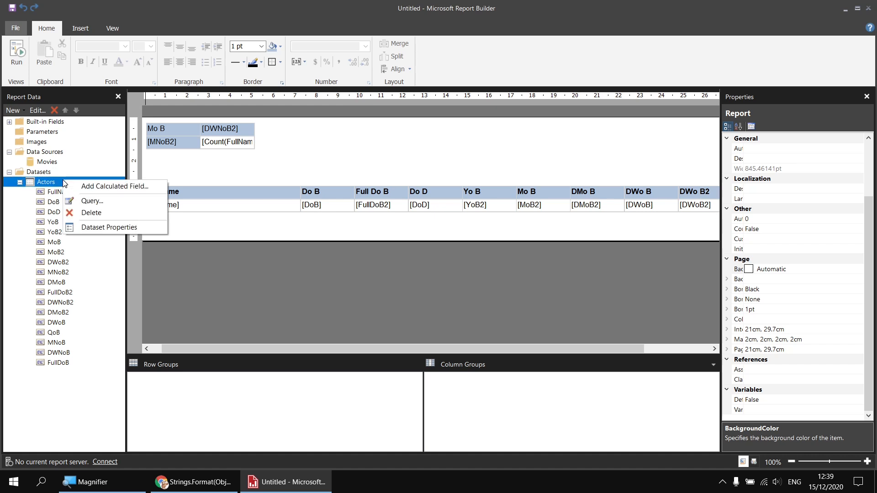
pyautogui.click(92, 185)
pyautogui.click(361, 401)
pyautogui.write('W')
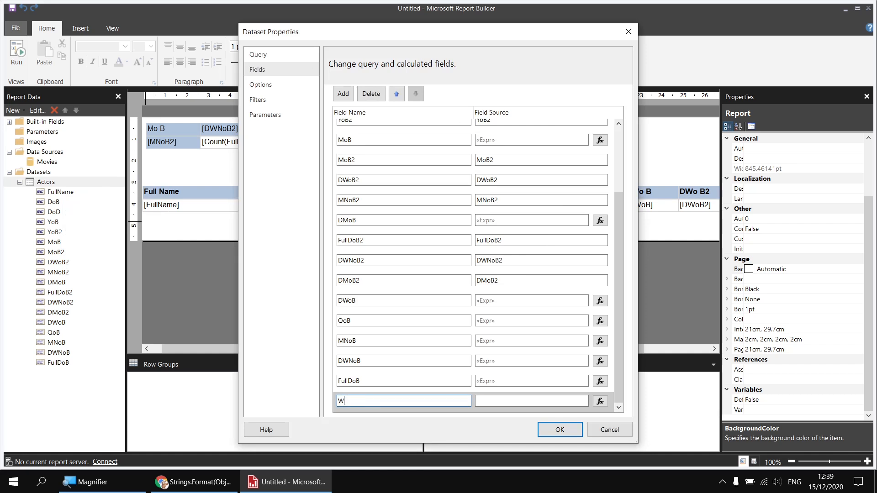
pyautogui.write('EorWD')
pyautogui.click(600, 401)
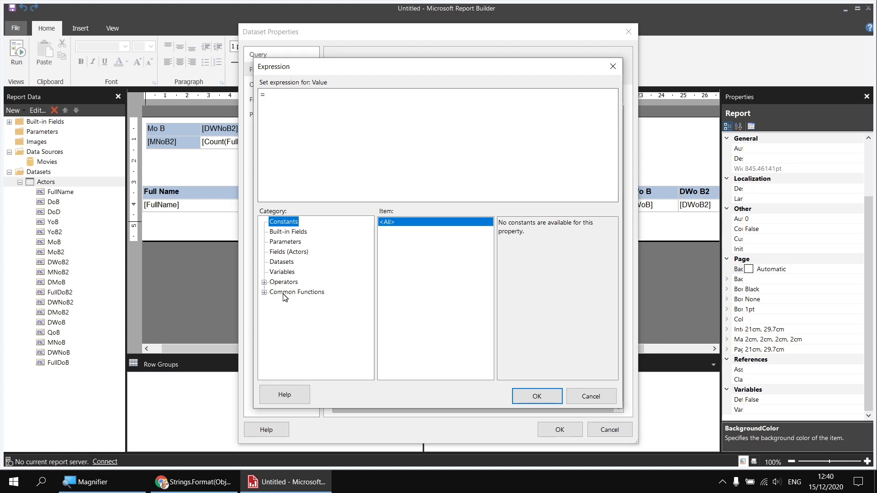
# Step: Set WEorWD's expression to =IIf(Fields!DWoB.Value<6,"Weekday","Weekend") and save the dataset properties
pyautogui.click(264, 292)
pyautogui.click(297, 332)
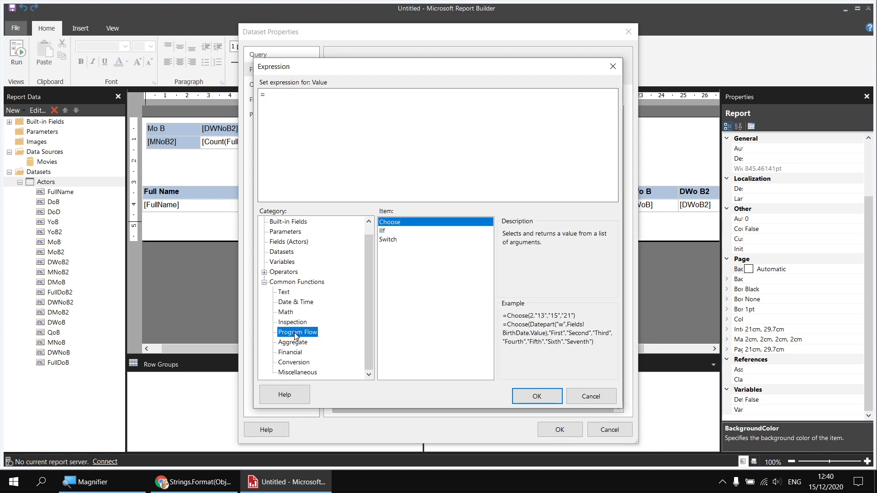
pyautogui.click(386, 232)
pyautogui.doubleClick(386, 233)
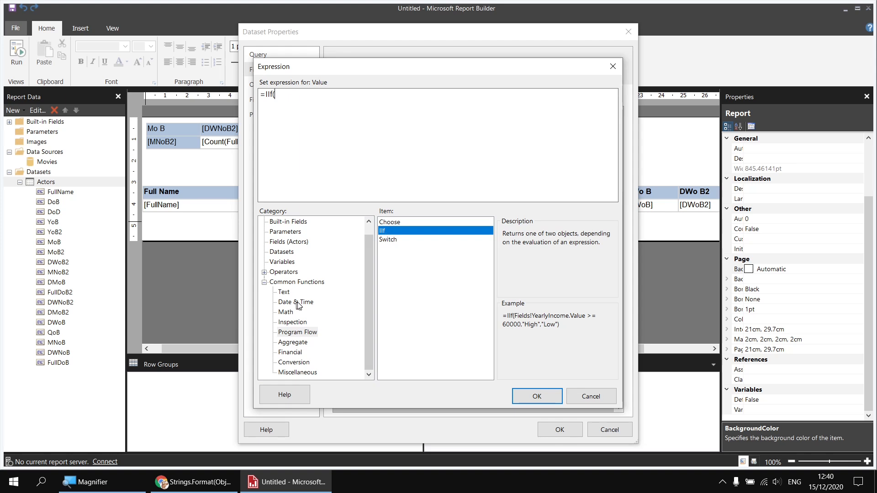
pyautogui.click(280, 243)
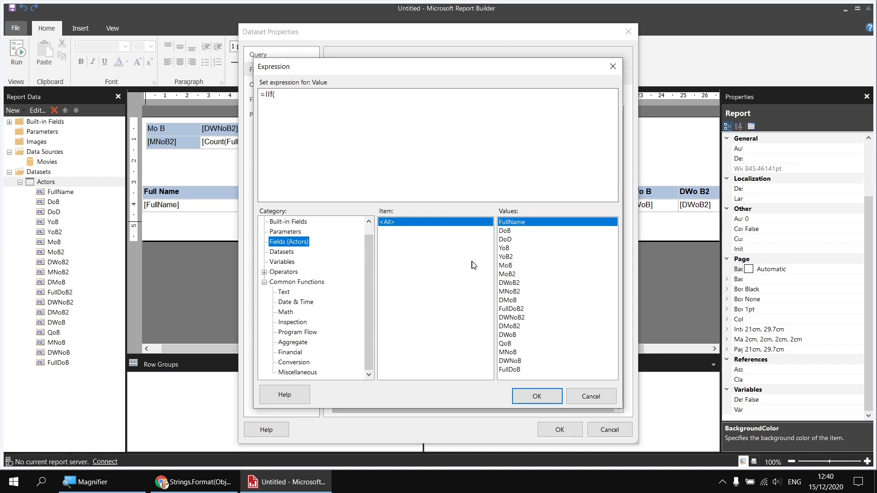
pyautogui.doubleClick(508, 335)
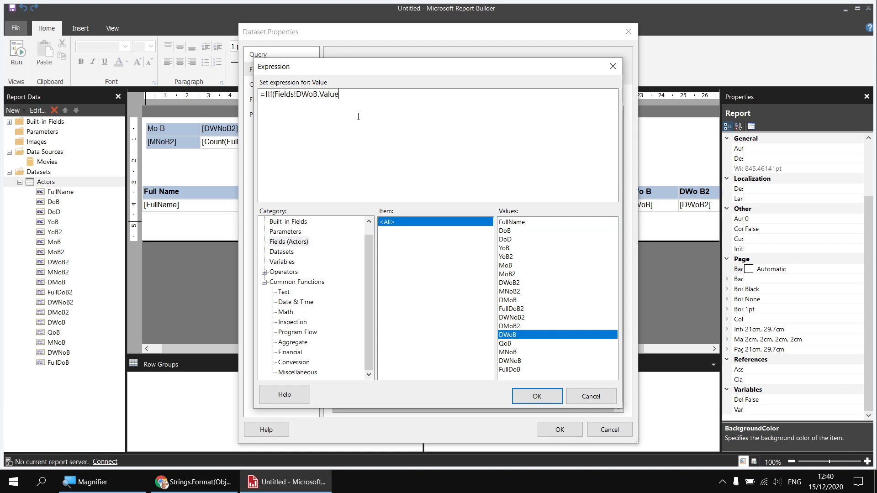
pyautogui.write('<6,"Weekday","Weekend"')
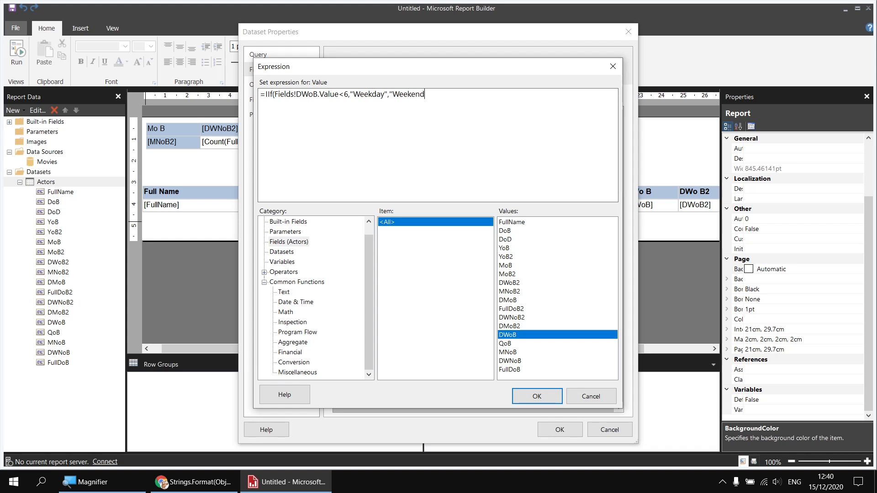
pyautogui.write(')')
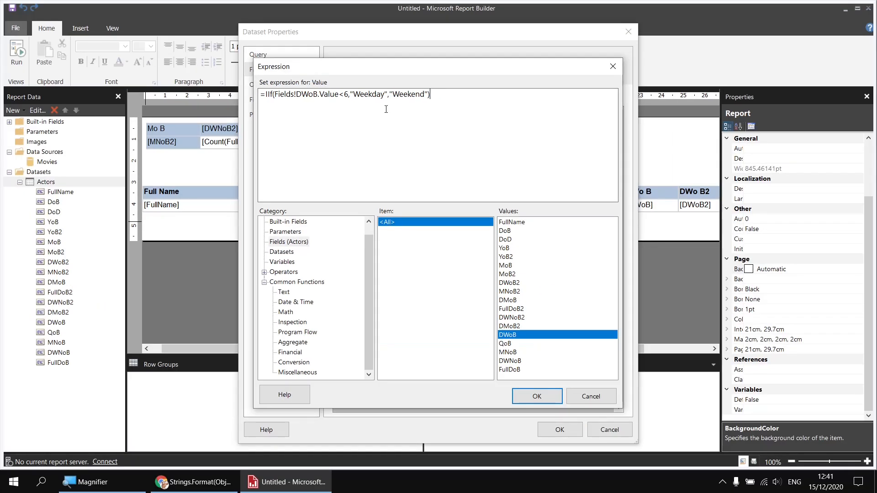
pyautogui.click(536, 396)
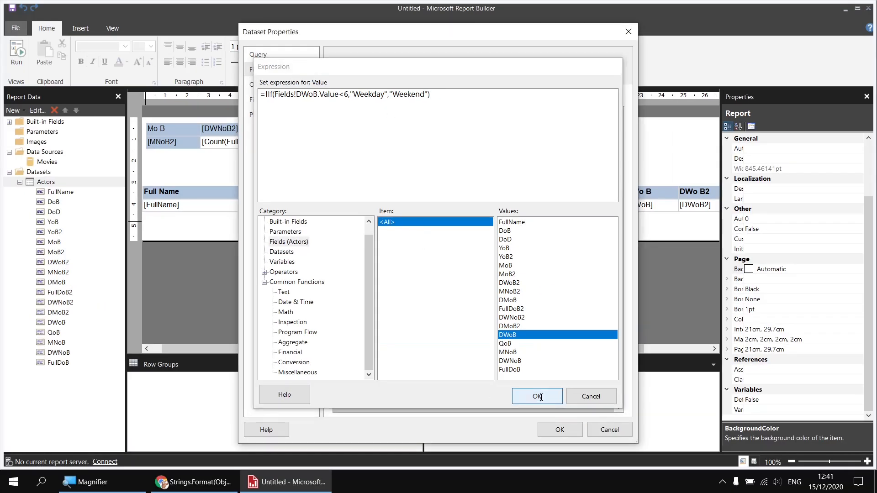
pyautogui.click(555, 432)
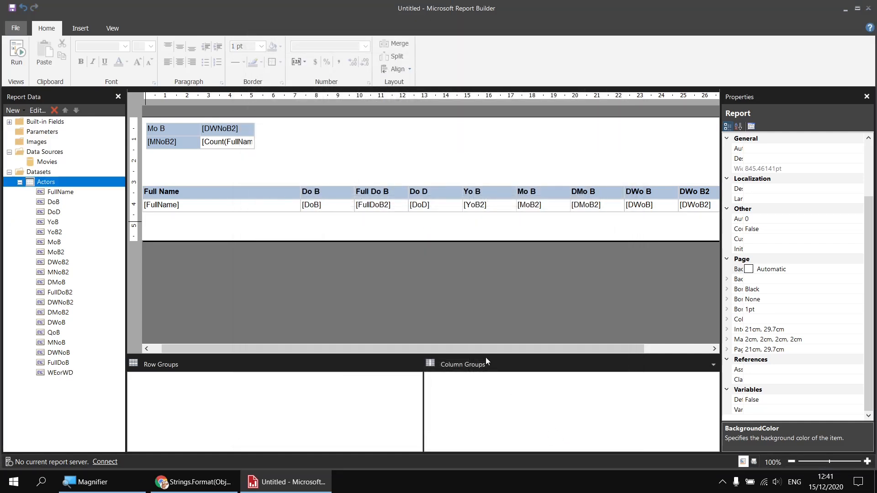
# Step: Insert a second matrix beside the first one and set its column group to WEorWD
pyautogui.rightClick(296, 127)
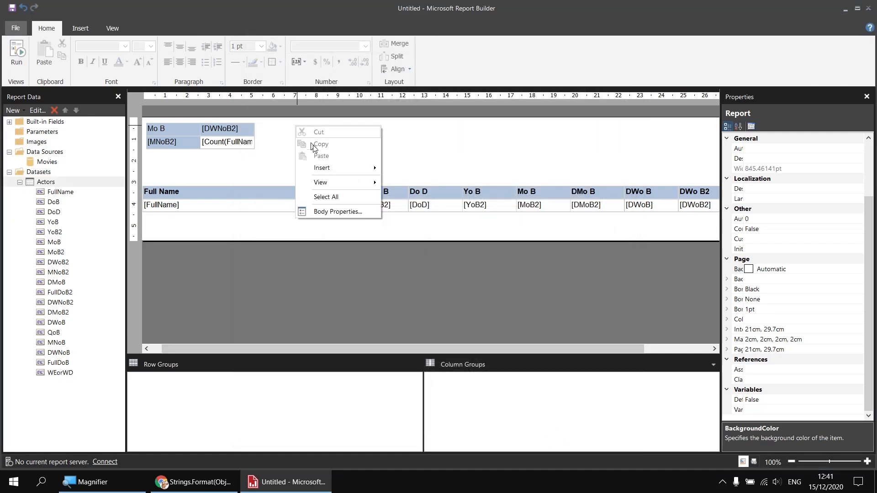
pyautogui.moveTo(327, 168)
pyautogui.click(417, 204)
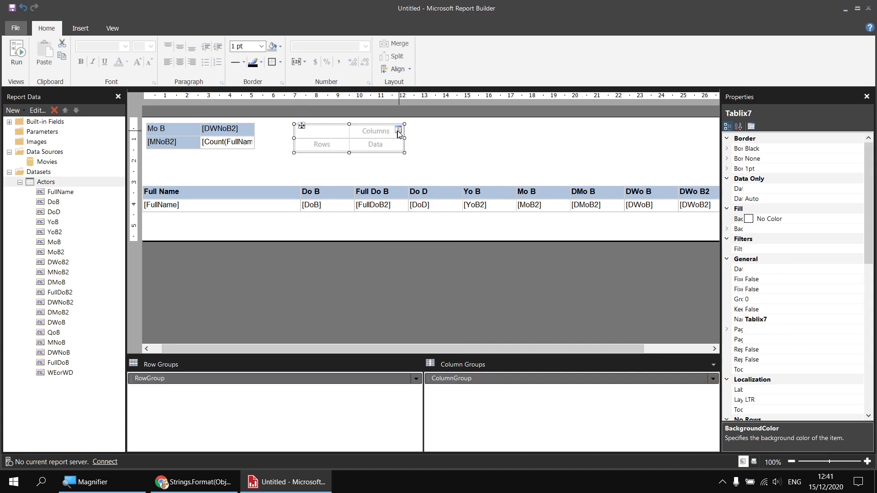
pyautogui.click(398, 130)
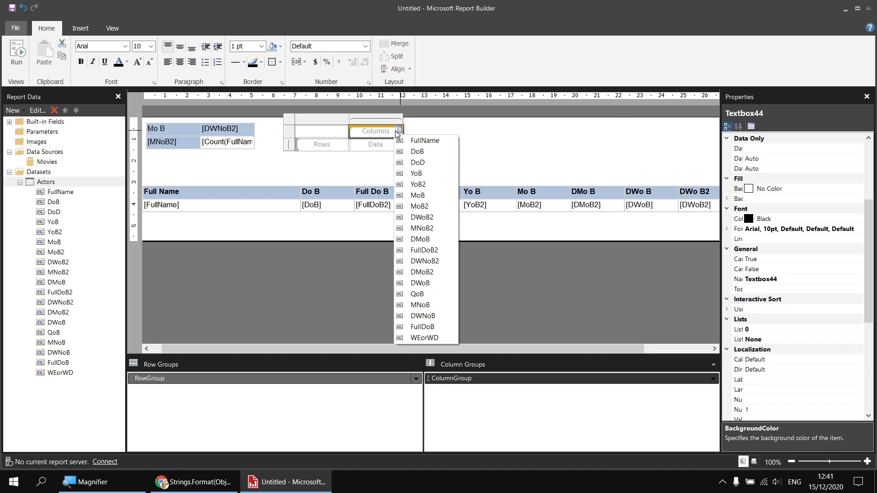
pyautogui.click(414, 339)
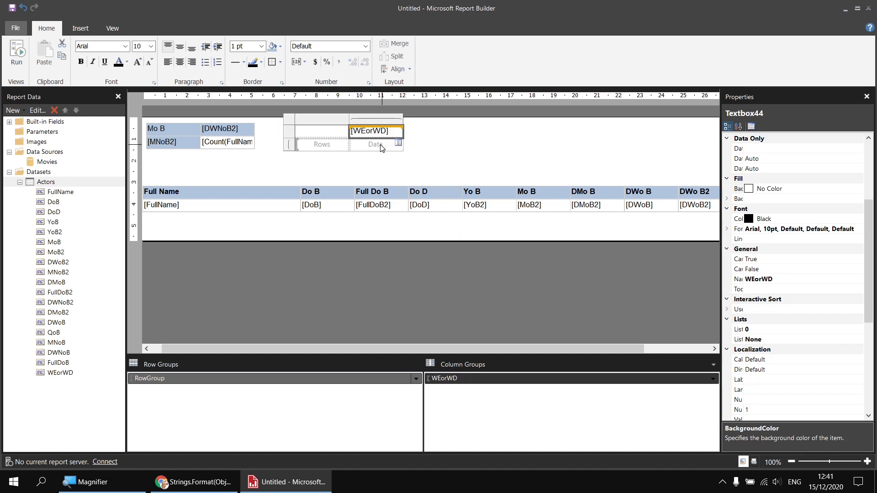
# Step: Put FullName in the matrix's data cell and summarise it by Count
pyautogui.click(398, 143)
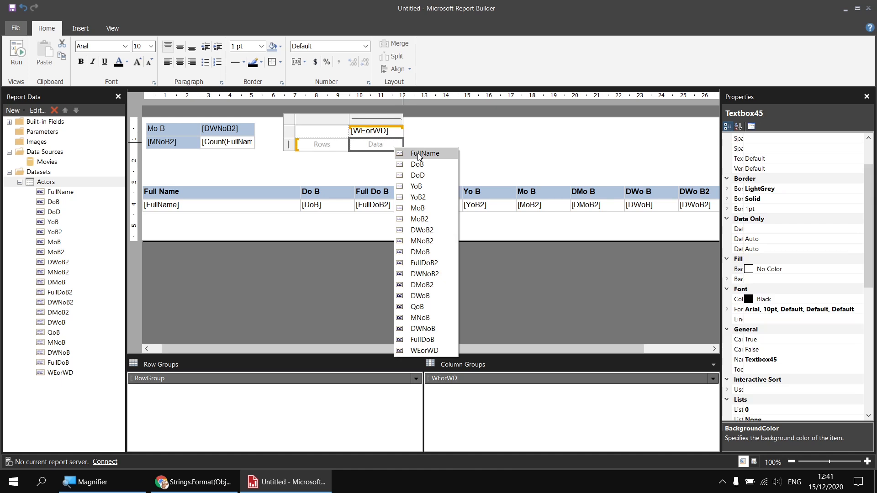
pyautogui.click(418, 154)
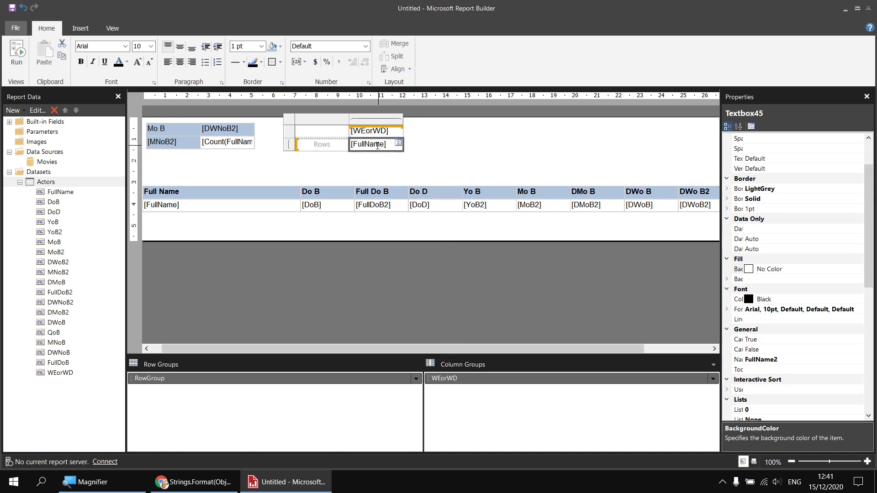
pyautogui.click(377, 145)
pyautogui.rightClick(378, 144)
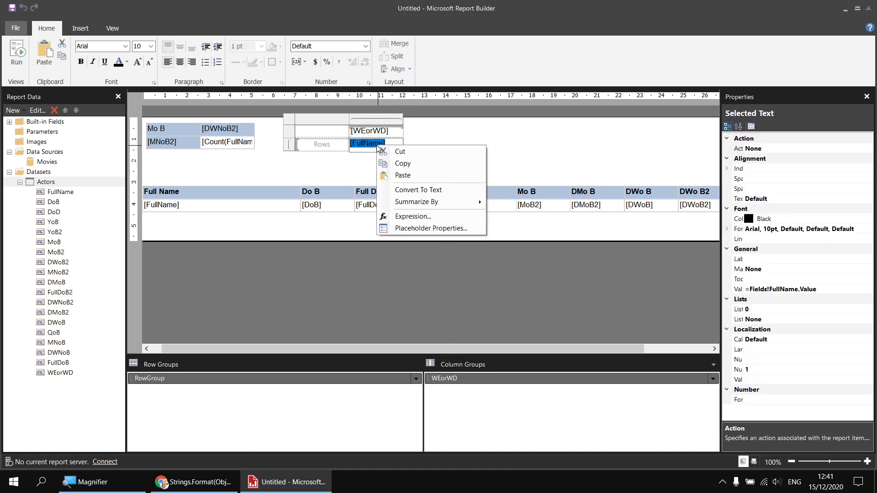
pyautogui.moveTo(399, 207)
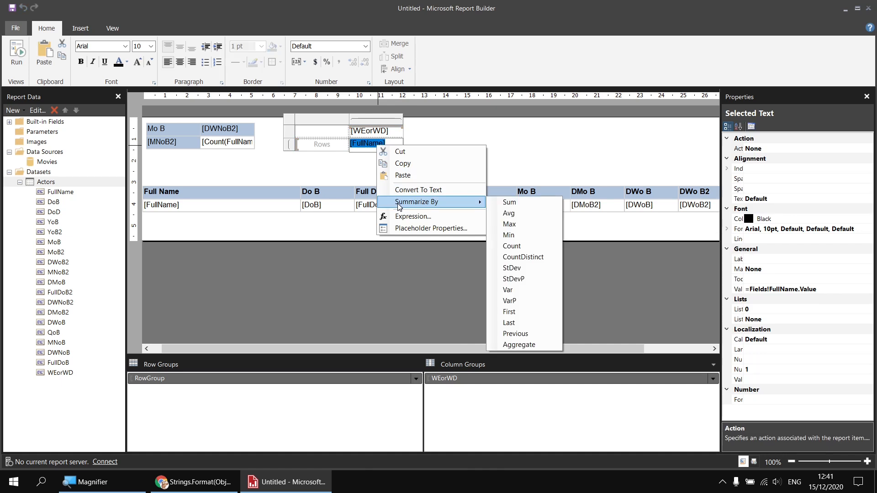
pyautogui.click(523, 248)
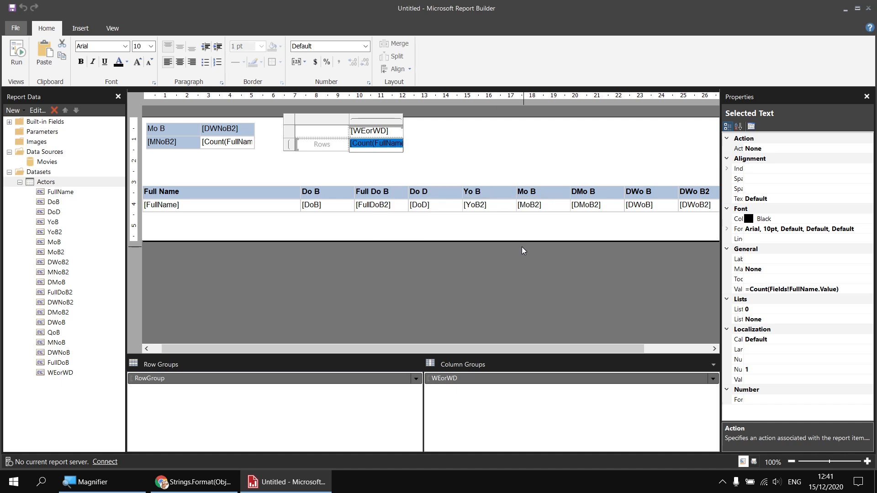
pyautogui.click(319, 133)
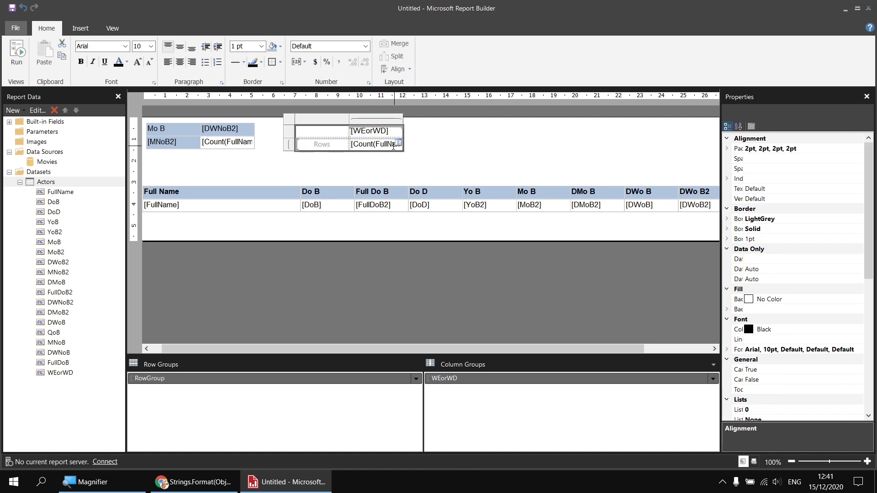
pyautogui.click(125, 46)
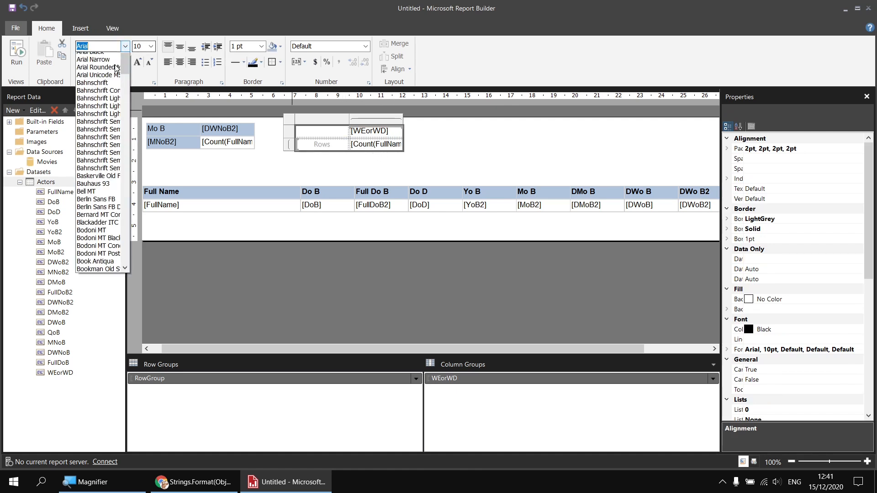
pyautogui.click(98, 65)
pyautogui.click(126, 46)
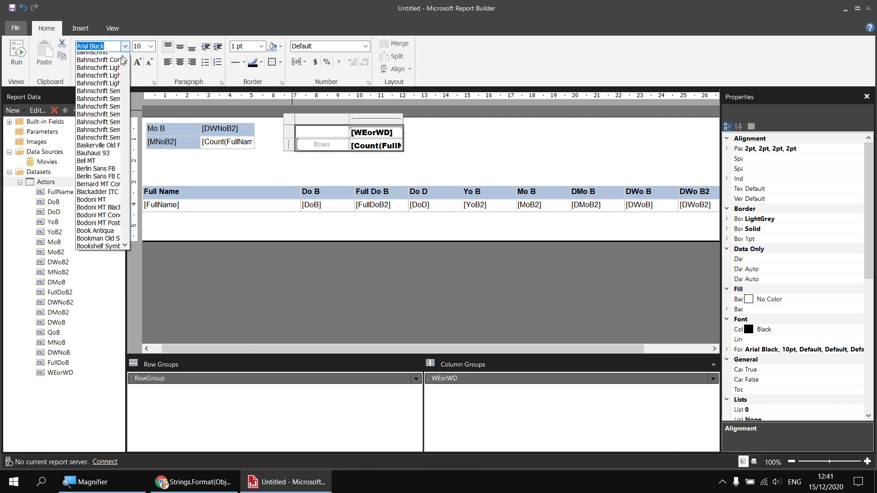
pyautogui.scroll(1, 101, 94)
pyautogui.click(99, 73)
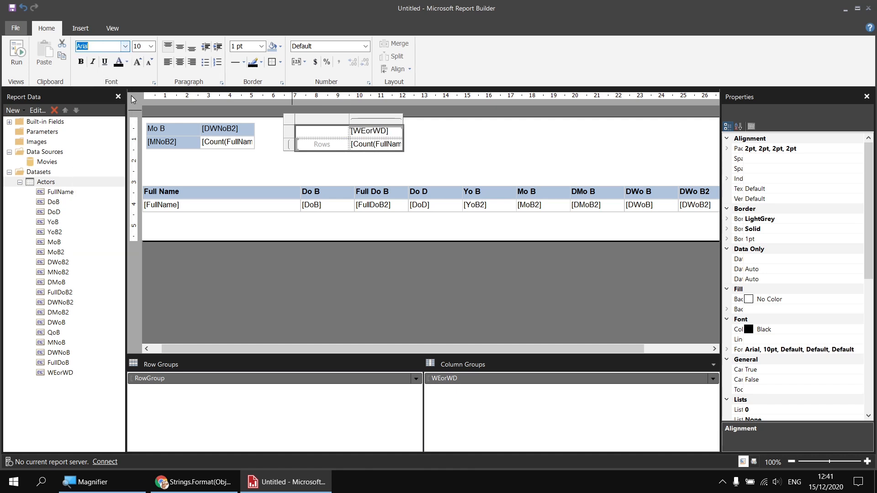
# Step: Shade the new matrix's header cells LightSteelBlue, run the report and return to design view
pyautogui.click(320, 135)
pyautogui.click(323, 163)
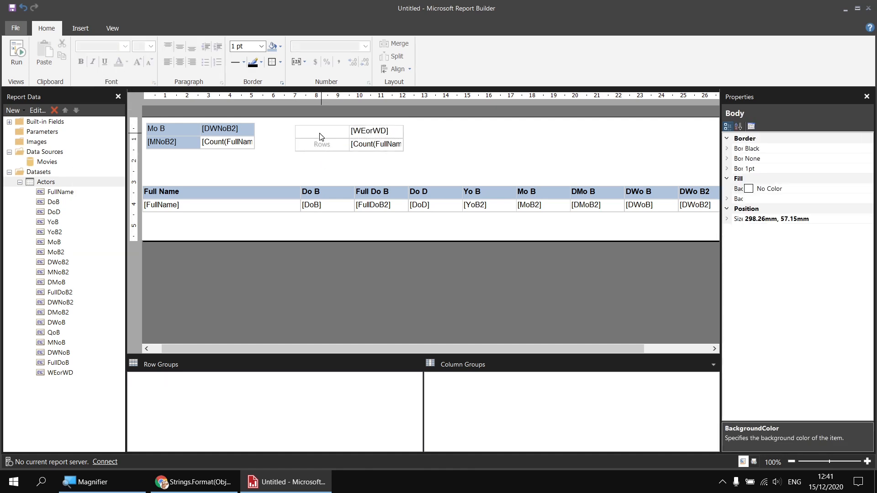
pyautogui.moveTo(321, 135); pyautogui.dragTo(322, 150)
pyautogui.keyDown('ctrl'); pyautogui.click(391, 130); pyautogui.keyUp('ctrl')
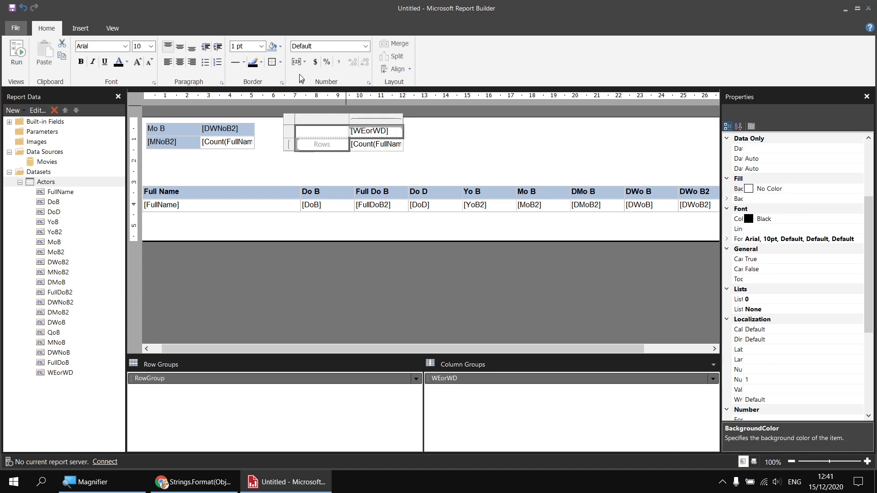
pyautogui.click(271, 47)
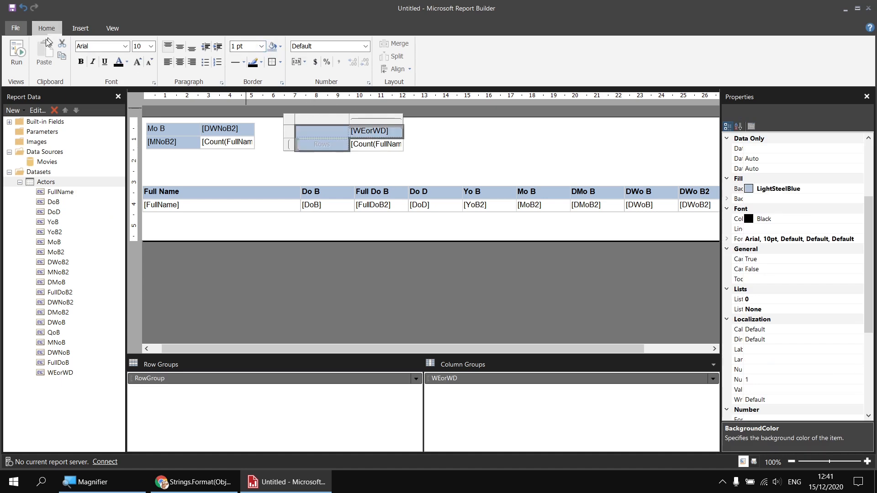
pyautogui.click(18, 54)
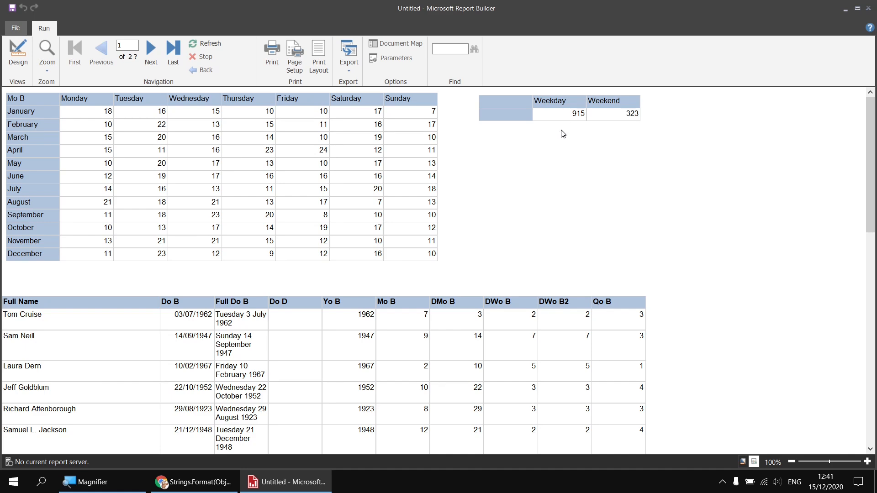
pyautogui.click(18, 51)
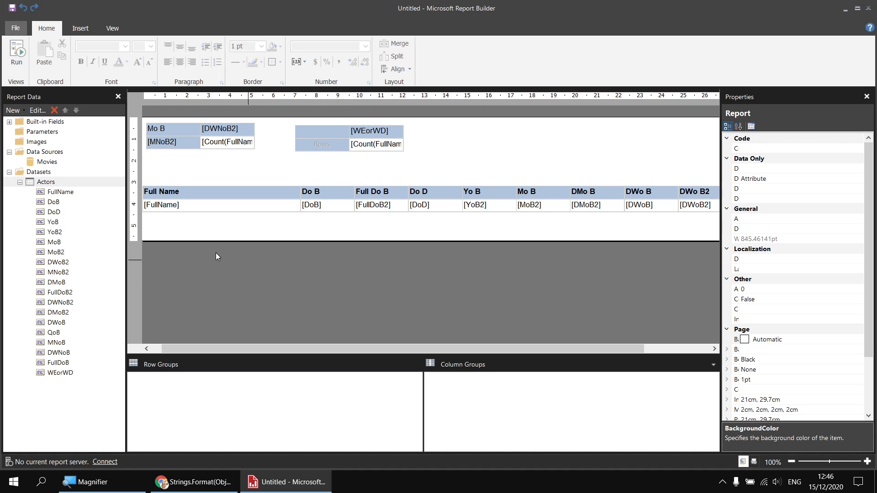
# Step: Add a calculated field named DeoB to the Actors dataset and open its expression editor
pyautogui.rightClick(60, 182)
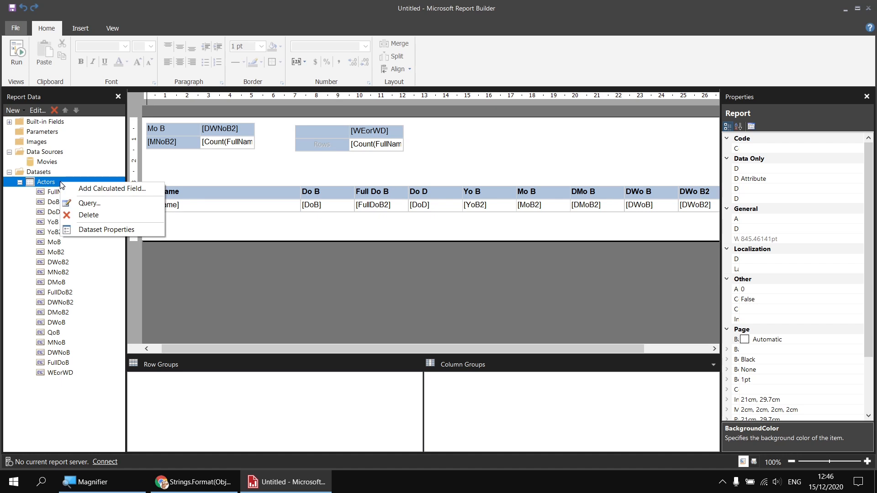
pyautogui.click(85, 189)
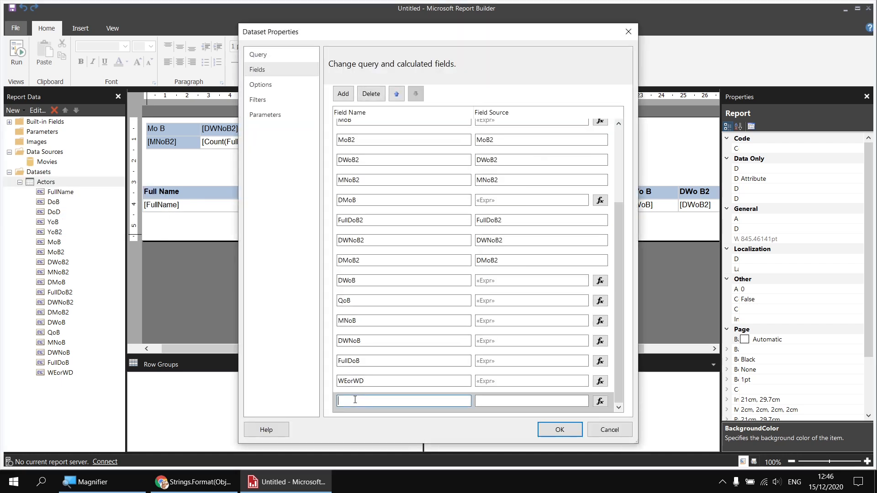
pyautogui.write('DeoB')
pyautogui.click(599, 401)
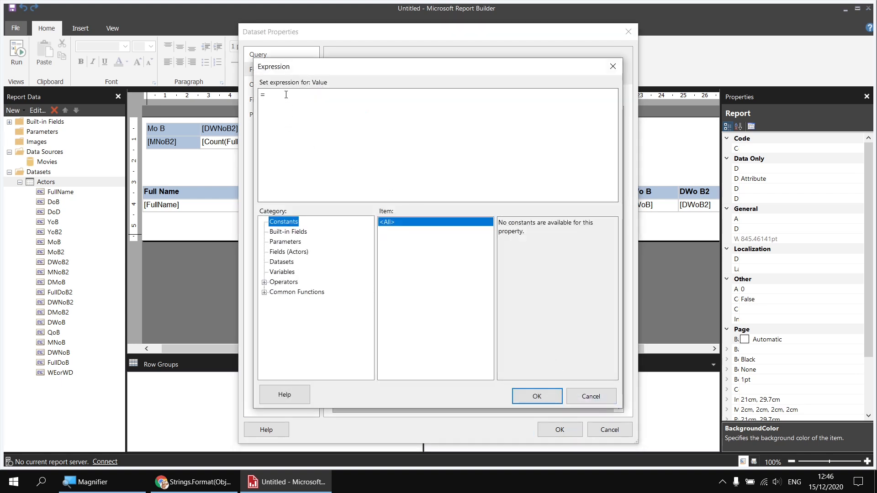
# Step: Set DeoB's expression to =Left(Fields!YoB.Value,3) & "0s" and save the dataset properties
pyautogui.click(286, 97)
pyautogui.click(264, 292)
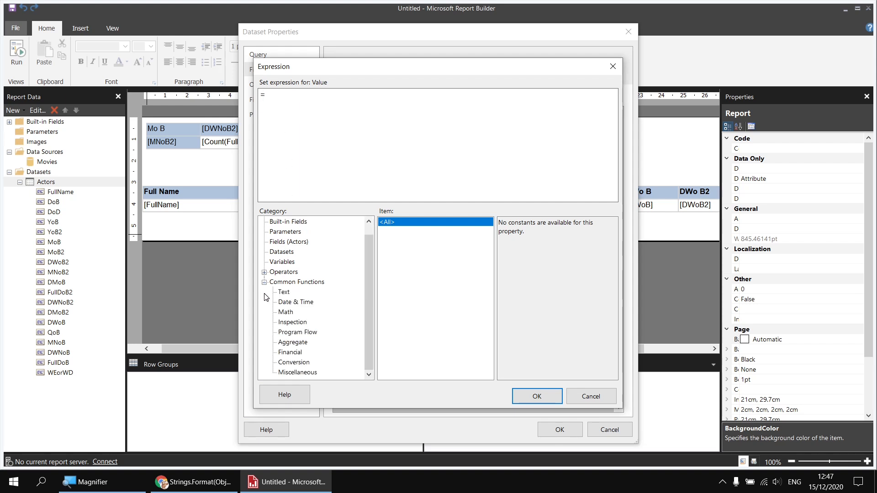
pyautogui.click(284, 292)
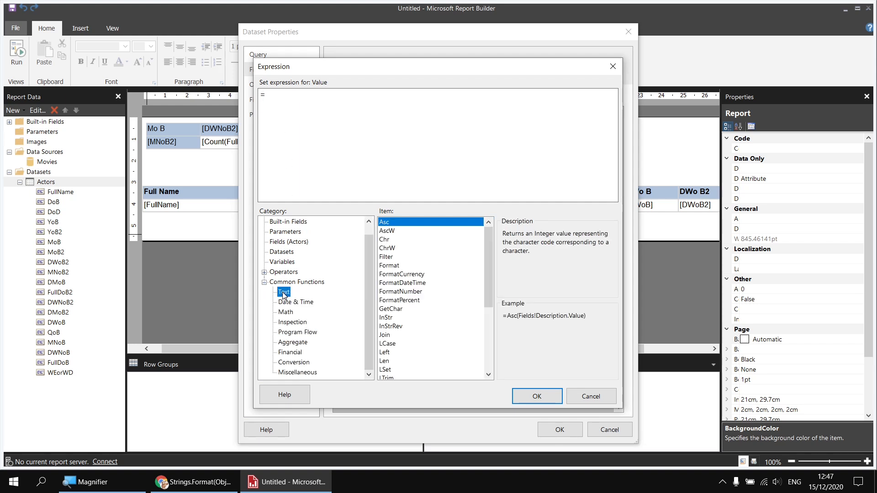
pyautogui.click(391, 353)
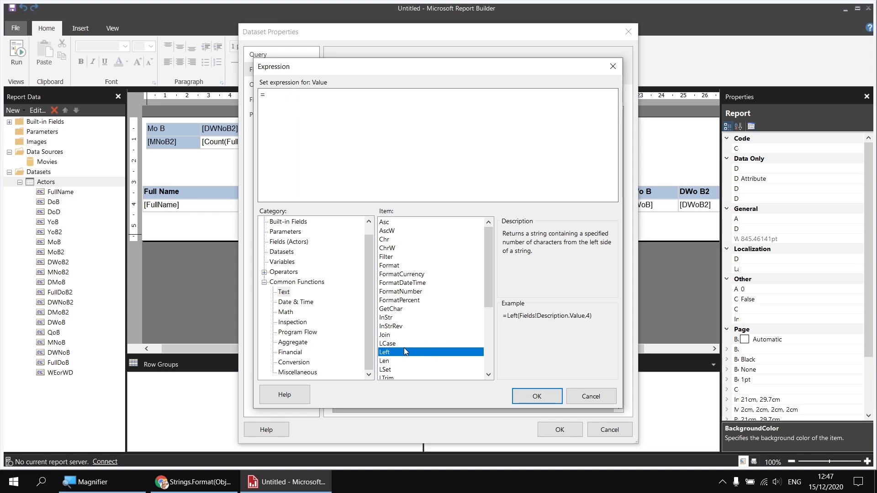
pyautogui.doubleClick(385, 353)
pyautogui.click(300, 246)
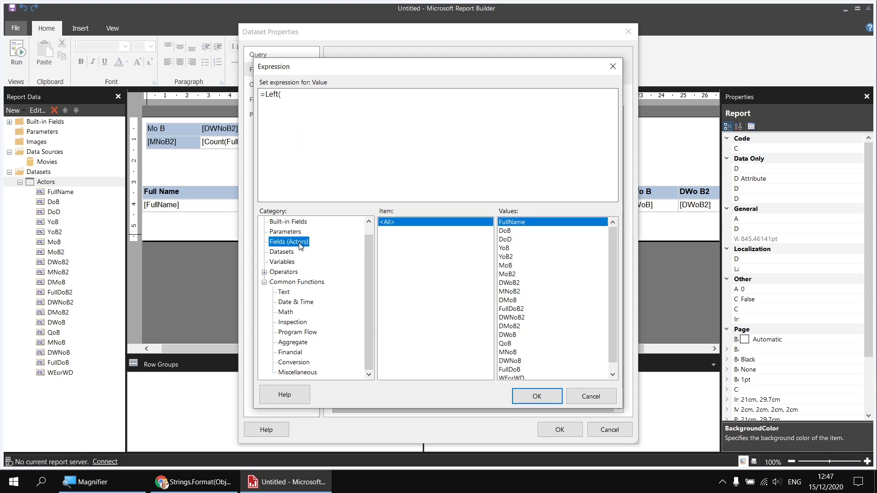
pyautogui.doubleClick(505, 248)
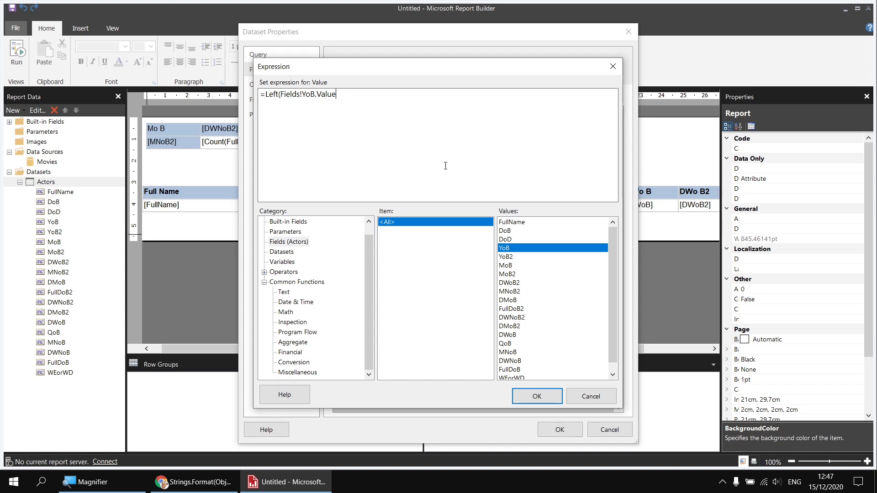
pyautogui.write(',3)')
pyautogui.write('& "0s"')
pyautogui.click(535, 395)
pyautogui.click(557, 429)
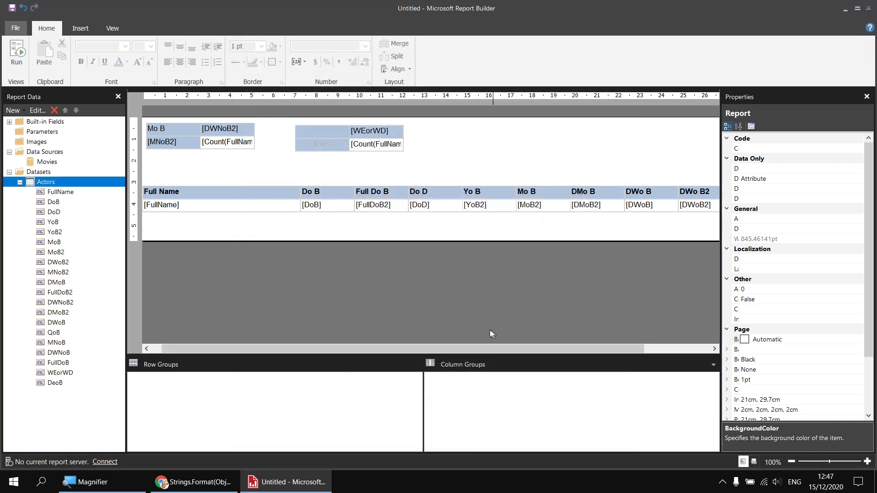
# Step: Set the new matrix's row group field to DeoB, run the report and return to design view
pyautogui.click(346, 144)
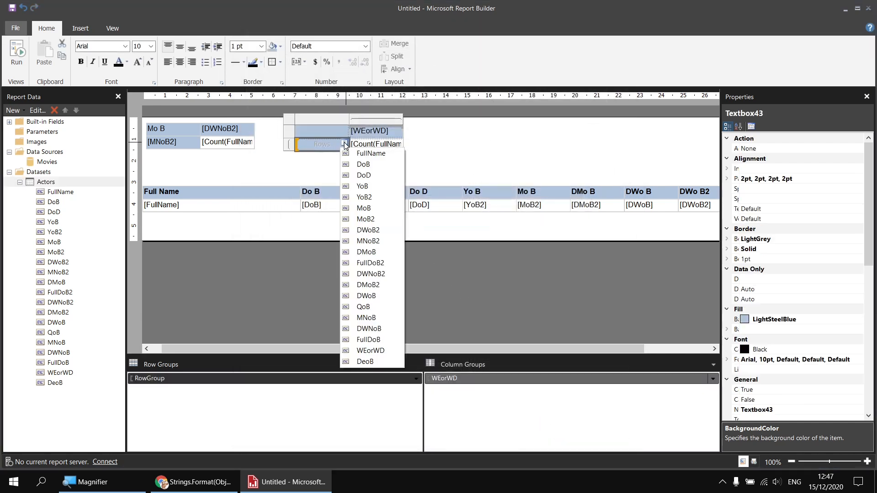
pyautogui.click(382, 361)
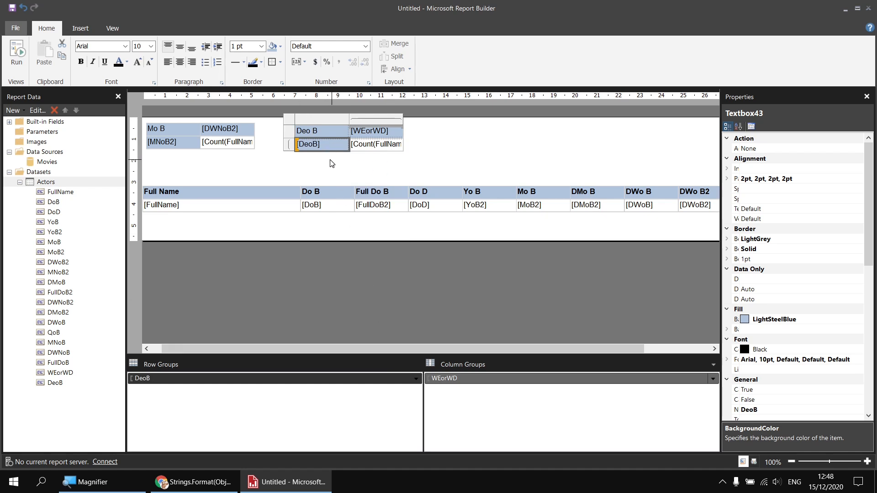
pyautogui.press('F5')
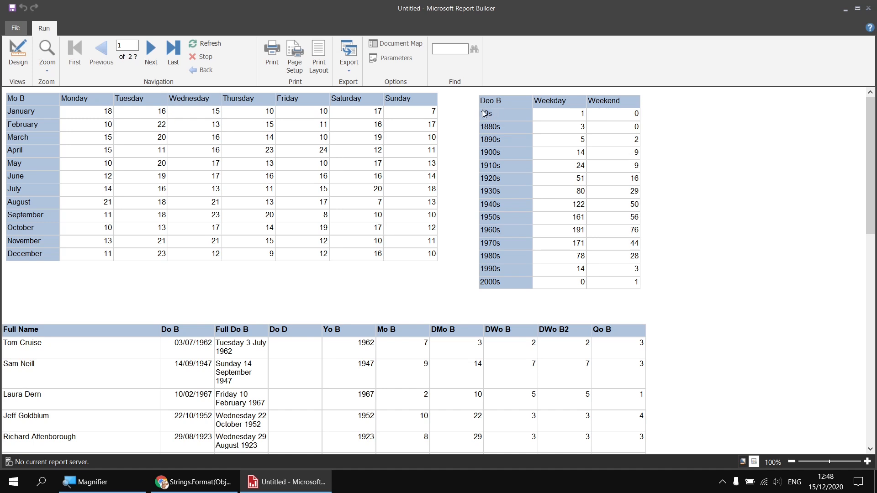
pyautogui.click(18, 54)
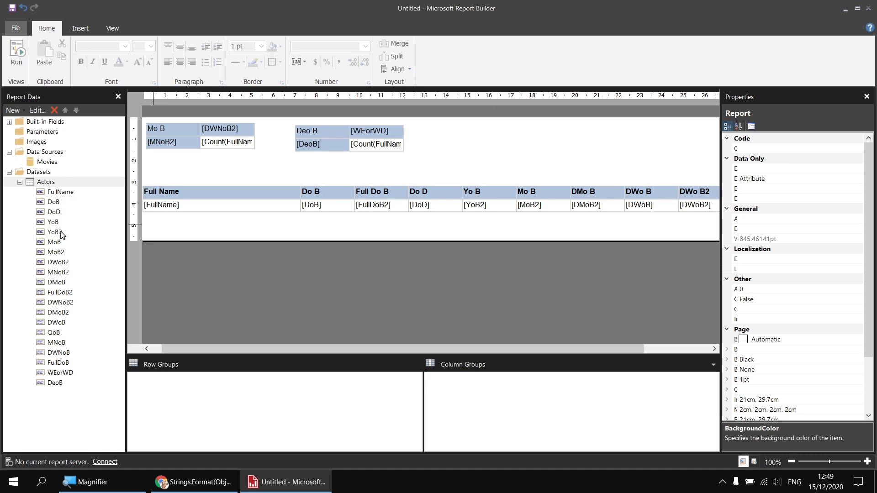
# Step: Open the DeoB calculated field's expression and start wrapping it with IIf(IsNothing(
pyautogui.rightClick(58, 384)
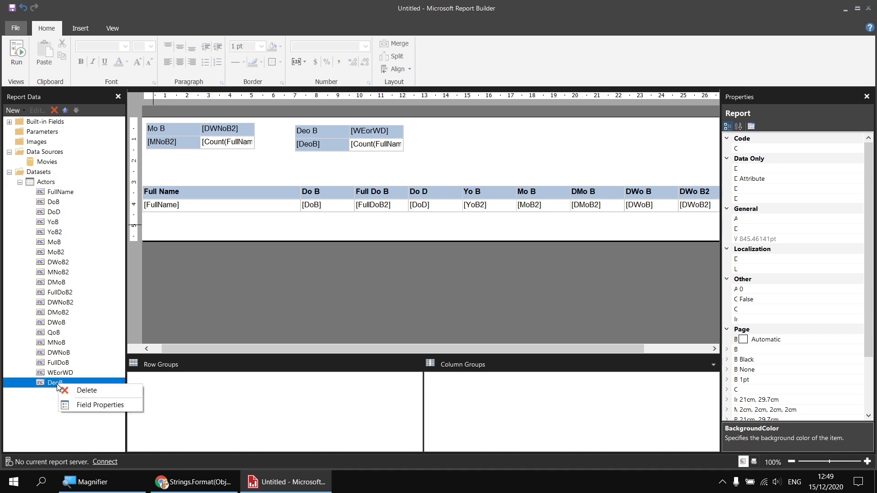
pyautogui.click(92, 405)
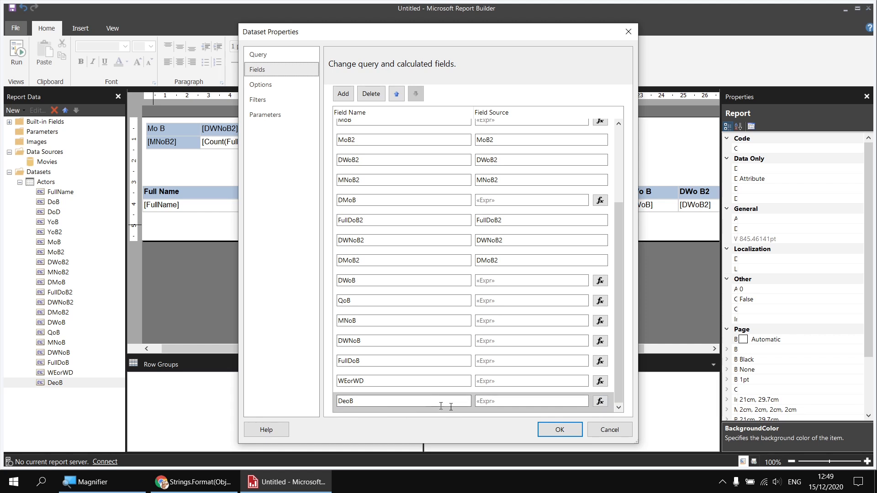
pyautogui.click(601, 401)
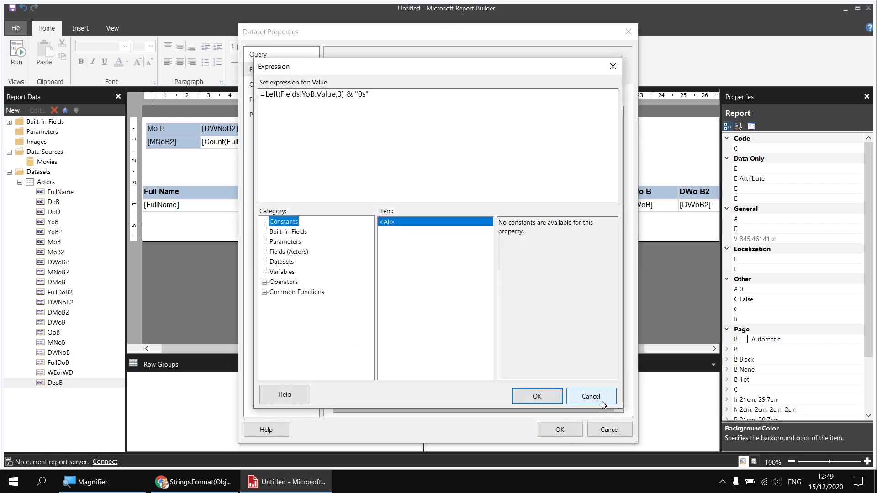
pyautogui.click(263, 92)
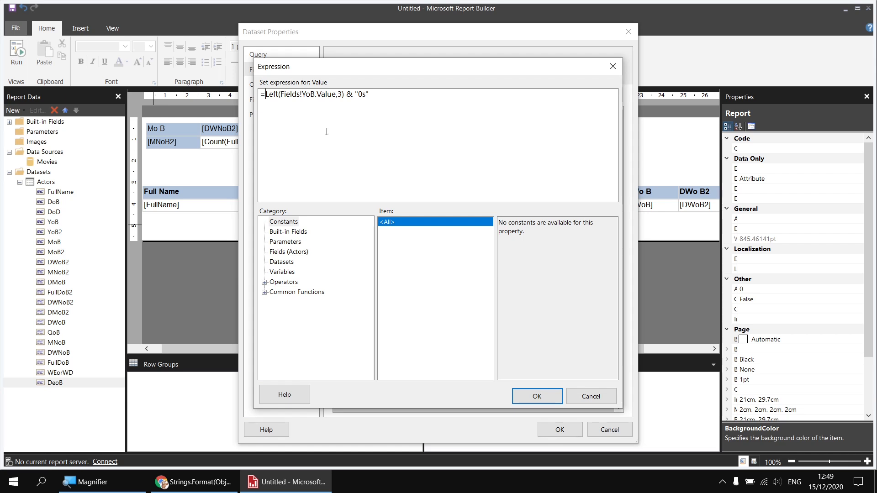
pyautogui.write('IIf(')
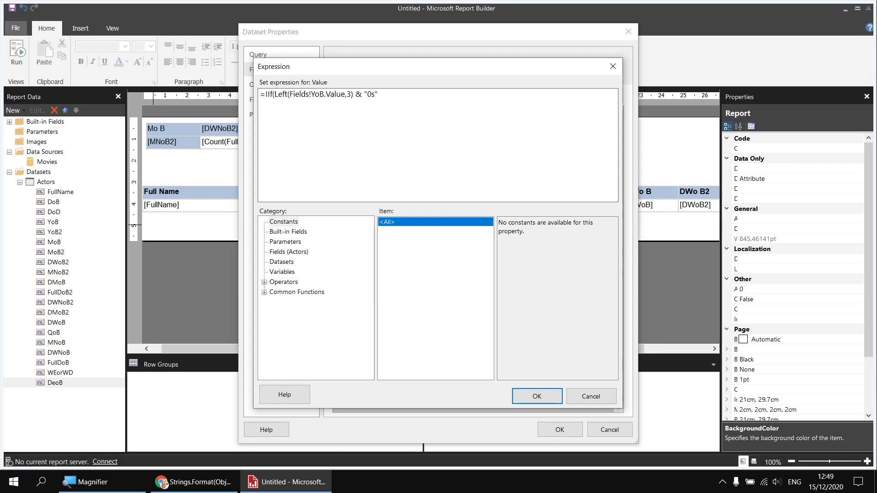
pyautogui.write('IsNoth')
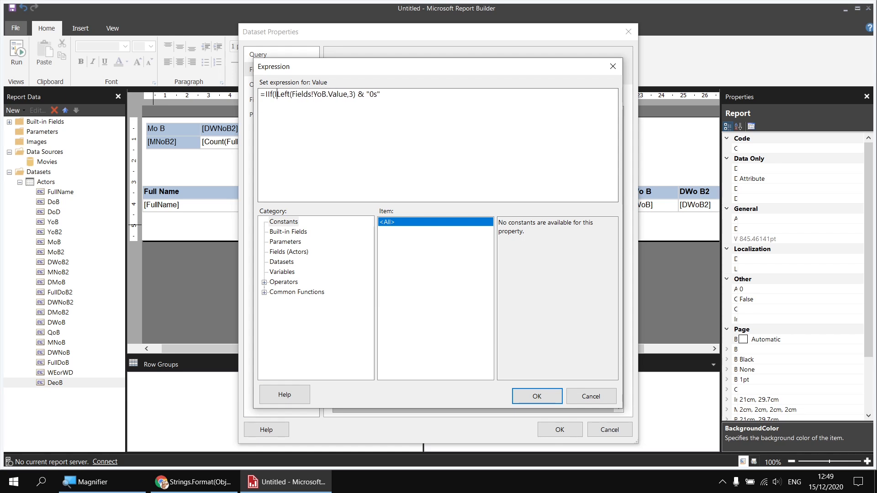
pyautogui.write('ing')
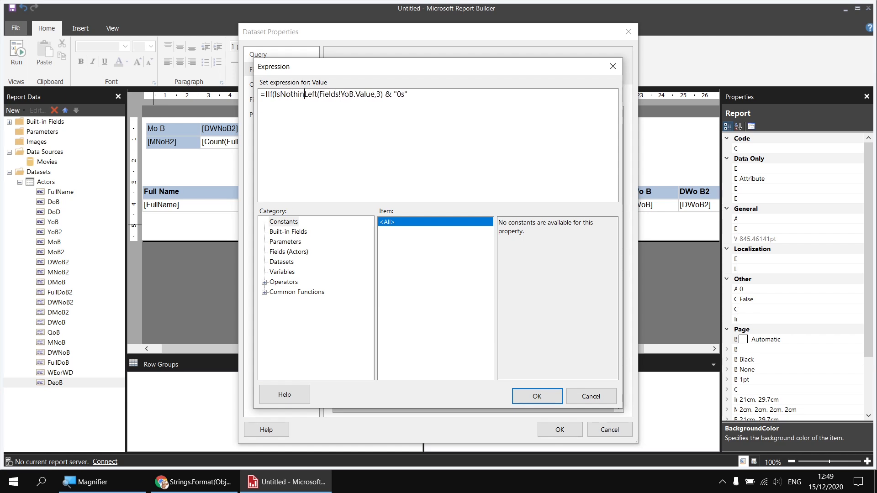
pyautogui.write('(')
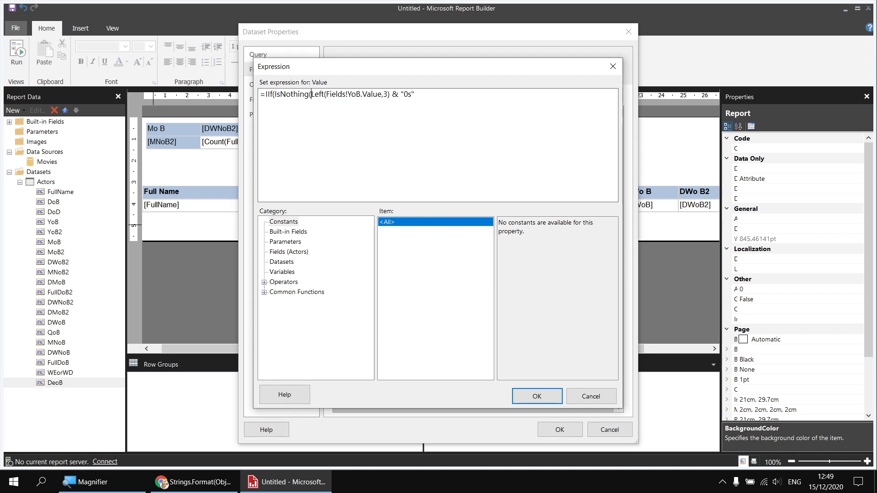
# Step: Complete DeoB's expression as =IIf(IsNothing(Fields!DoB.Value),"Unknown",Left(Fields!YoB.Value,3) & "0s") and save the field properties
pyautogui.click(263, 292)
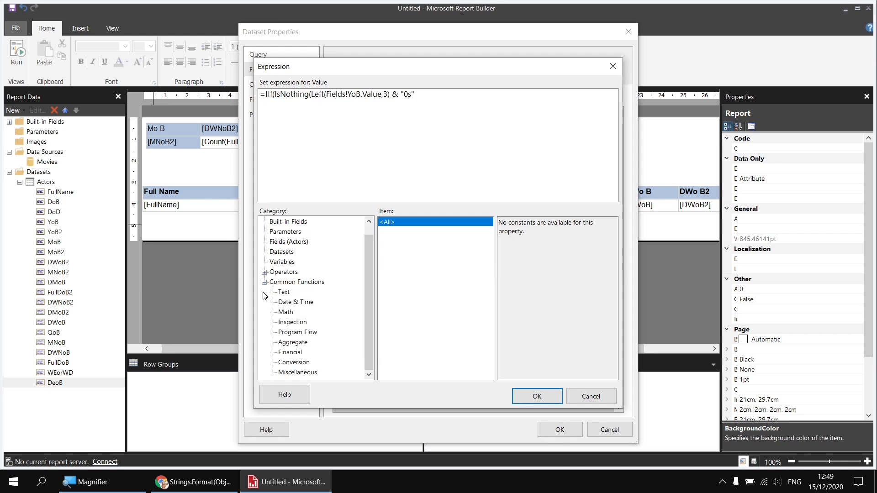
pyautogui.click(297, 332)
pyautogui.click(385, 231)
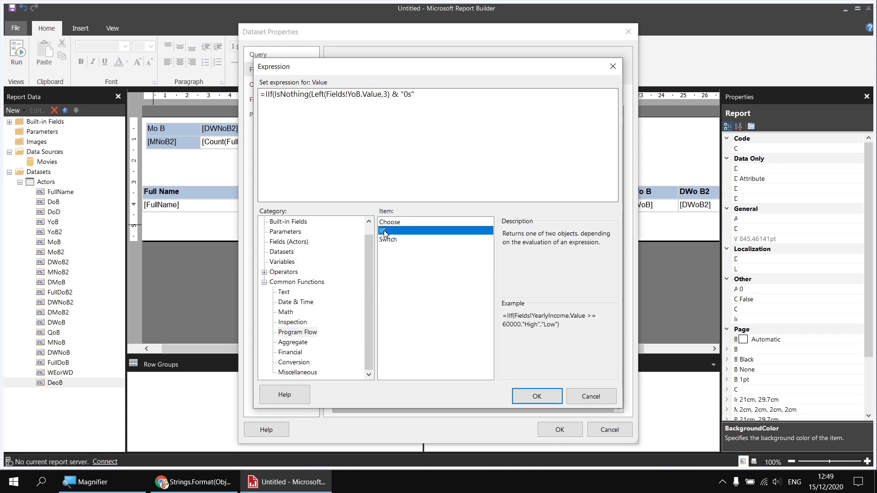
pyautogui.click(293, 322)
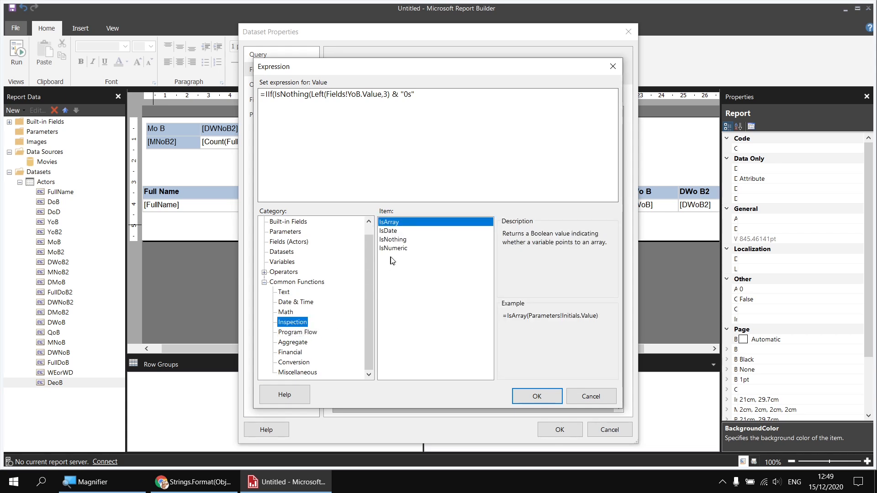
pyautogui.click(395, 240)
pyautogui.click(312, 94)
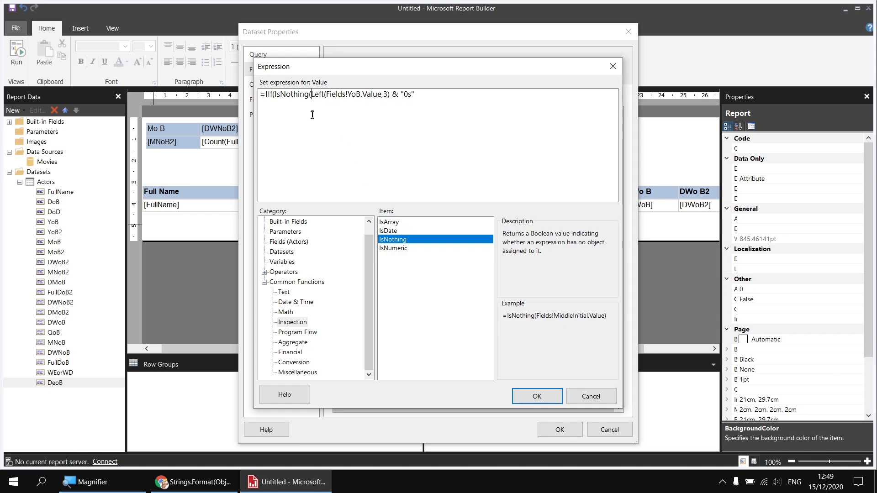
pyautogui.click(287, 242)
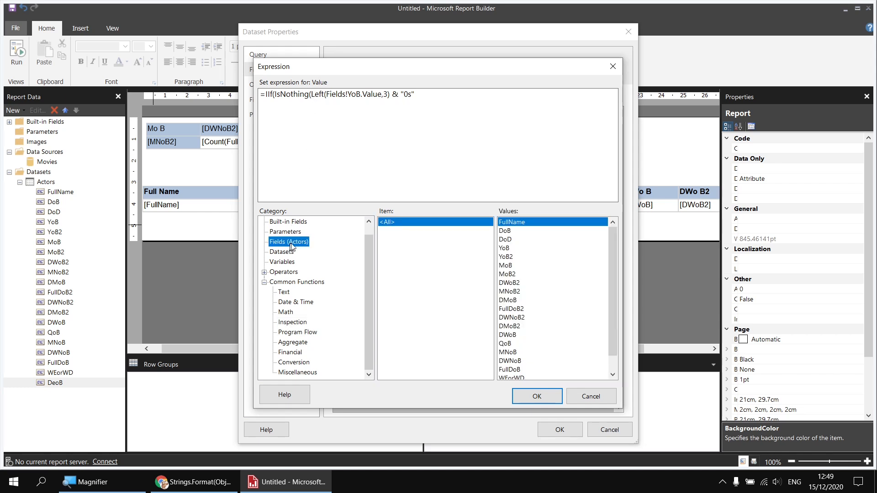
pyautogui.doubleClick(505, 231)
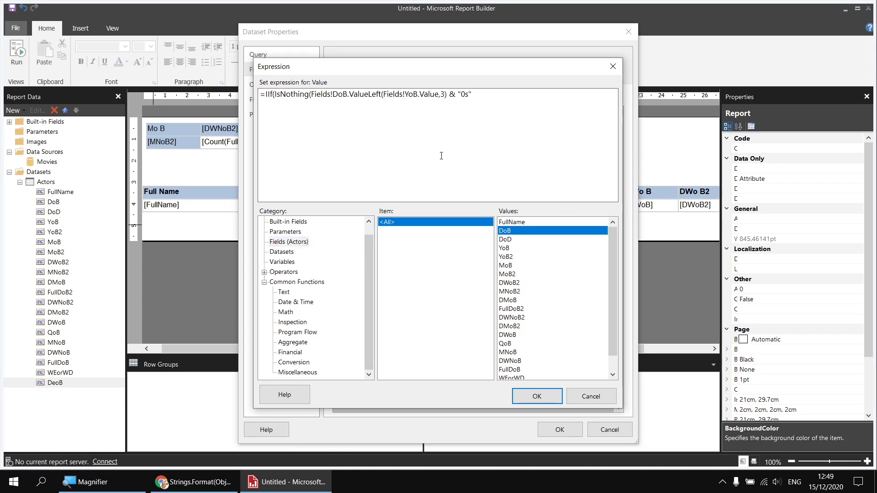
pyautogui.write('),')
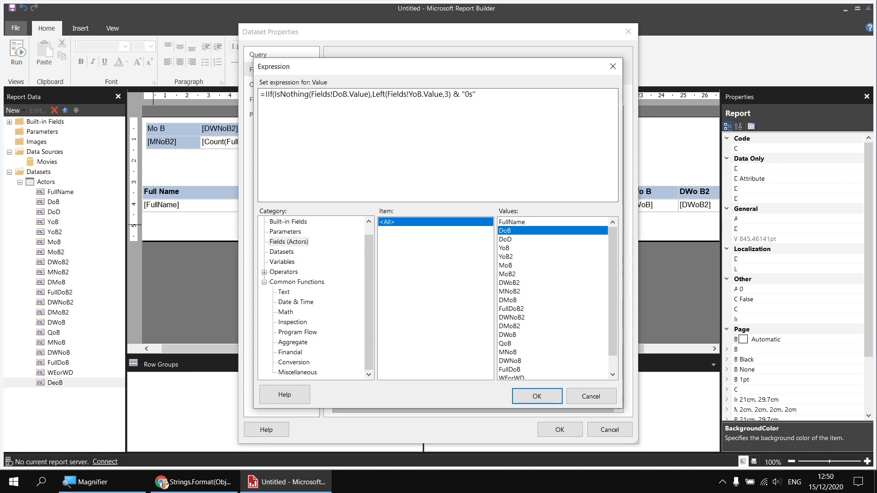
pyautogui.write('"Unknown"')
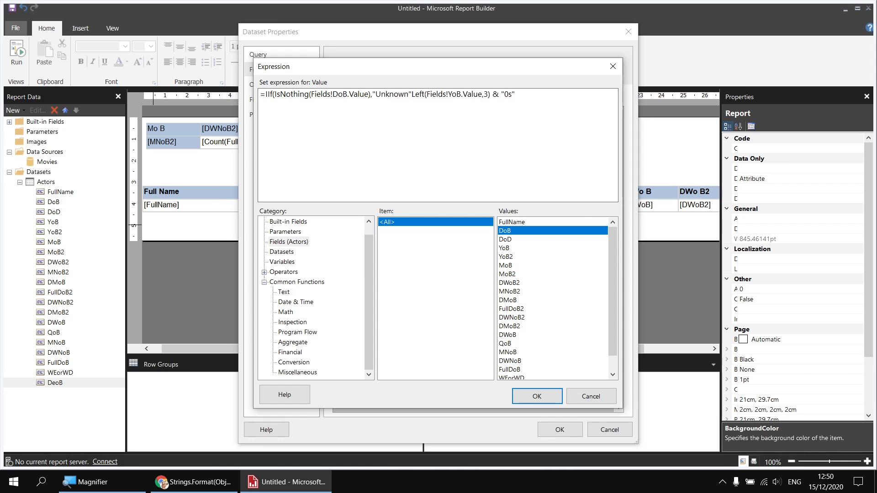
pyautogui.write(',')
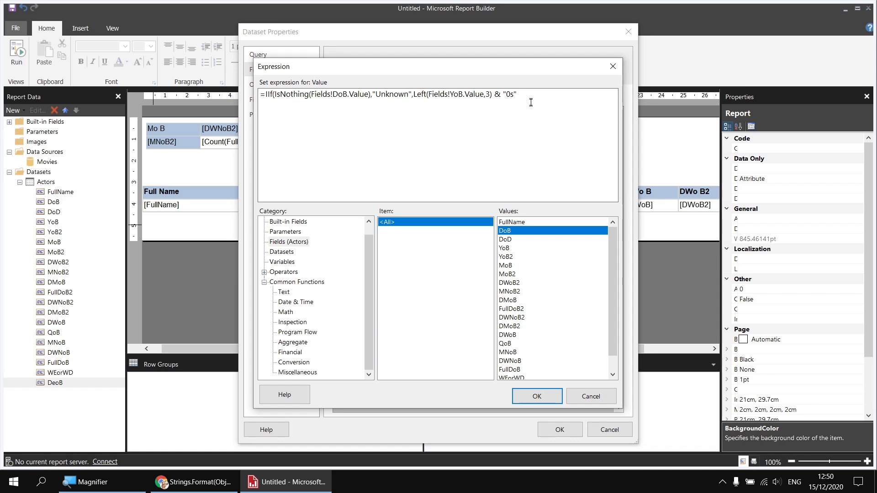
pyautogui.write(')')
pyautogui.moveTo(414, 94); pyautogui.dragTo(516, 98)
pyautogui.click(523, 110)
pyautogui.click(538, 400)
pyautogui.click(562, 429)
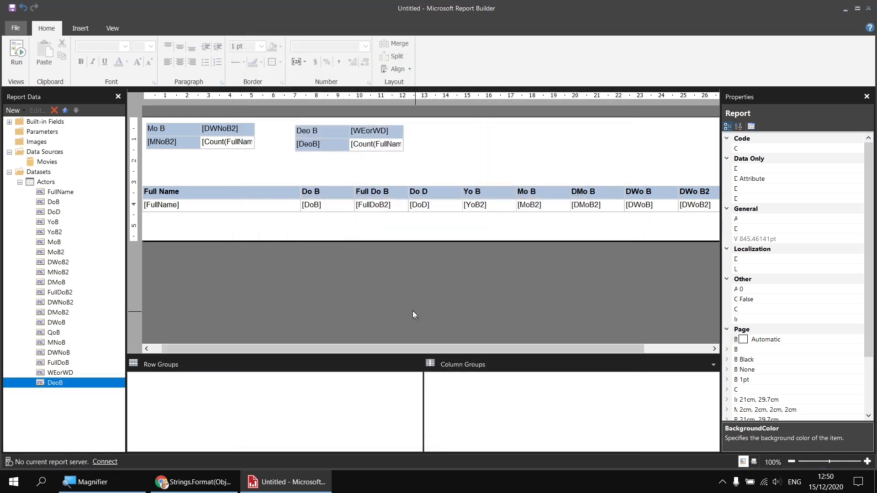
# Step: Run the report and return to design view
pyautogui.click(17, 51)
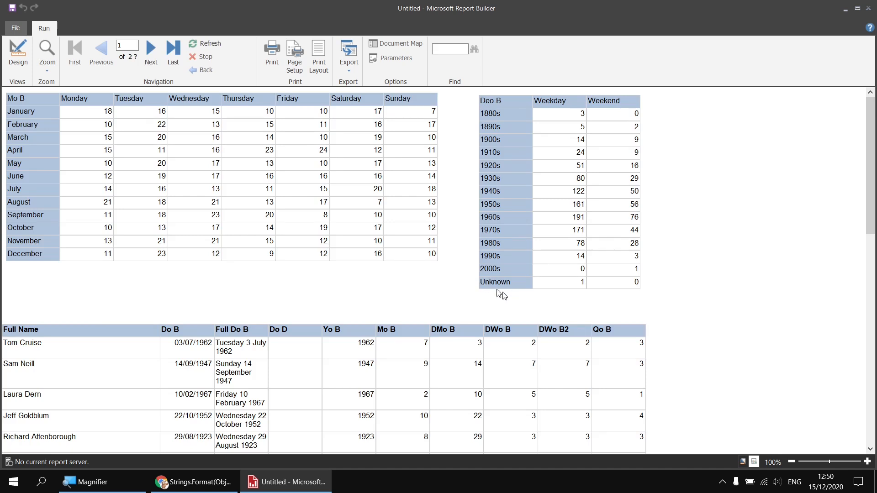
pyautogui.click(22, 54)
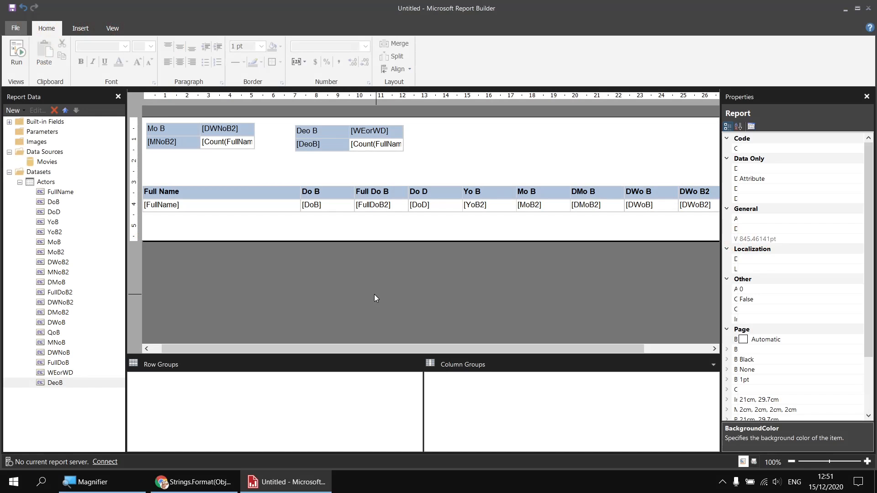
# Step: Add a query column IIF(DATEPART(weekday, Actor.DoB) < 6,'Weekday','Weekend') AS WEorWD2 to the Actors dataset query
pyautogui.rightClick(51, 181)
pyautogui.click(99, 228)
pyautogui.click(508, 351)
pyautogui.press('Return')
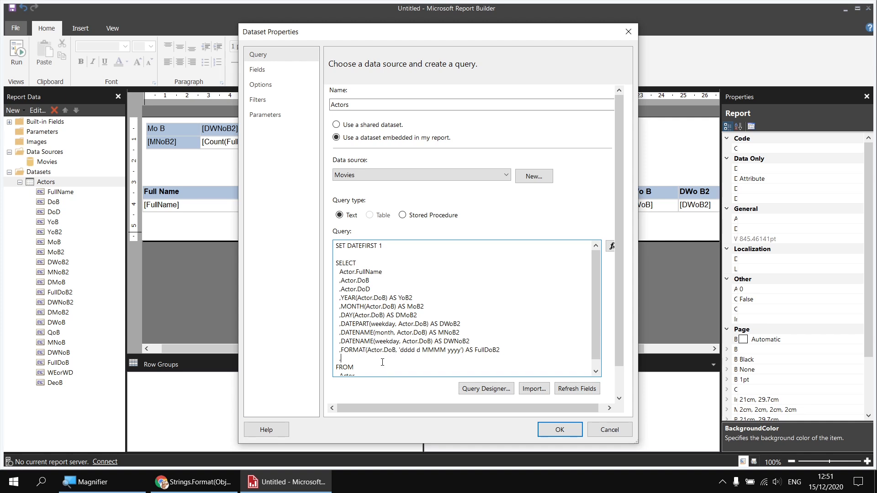
pyautogui.write('IIF(')
pyautogui.moveTo(340, 324); pyautogui.dragTo(429, 325)
pyautogui.hotkey('ctrl', 'c')
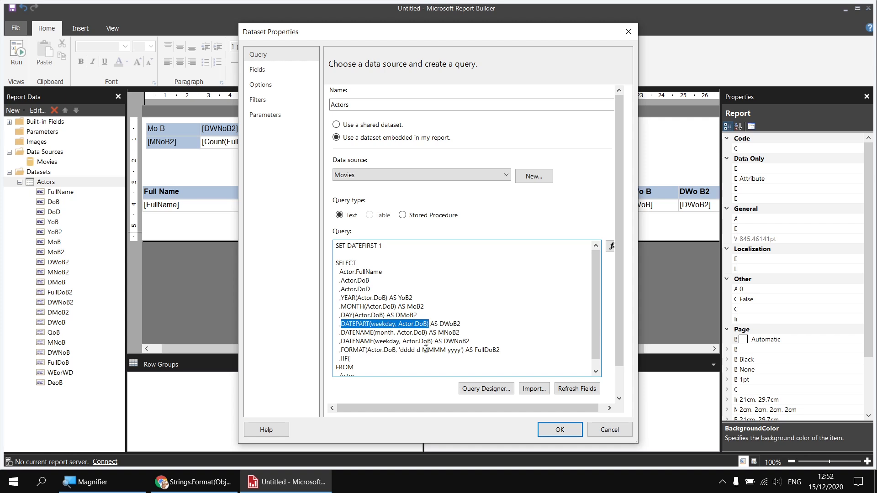
pyautogui.click(375, 363)
pyautogui.hotkey('ctrl', 'v')
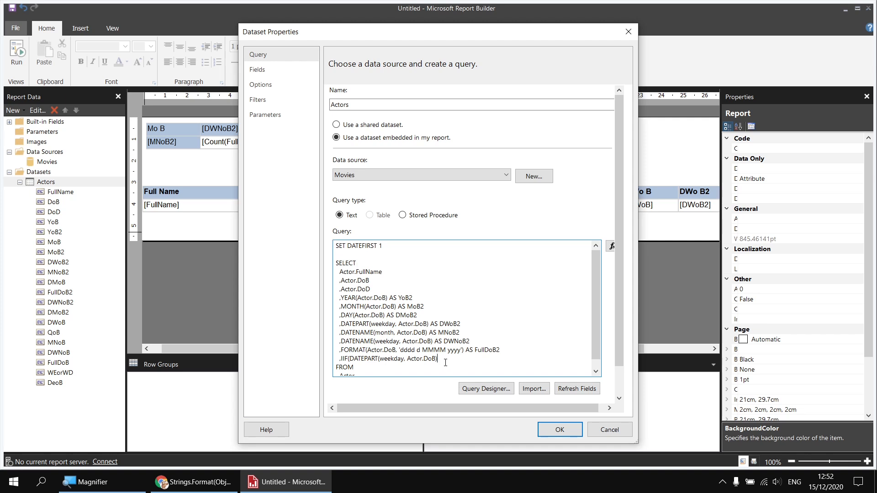
pyautogui.write('< 6')
pyautogui.write('Weekday')
pyautogui.write("','Weekend') AS WEorWD2")
pyautogui.press('Return')
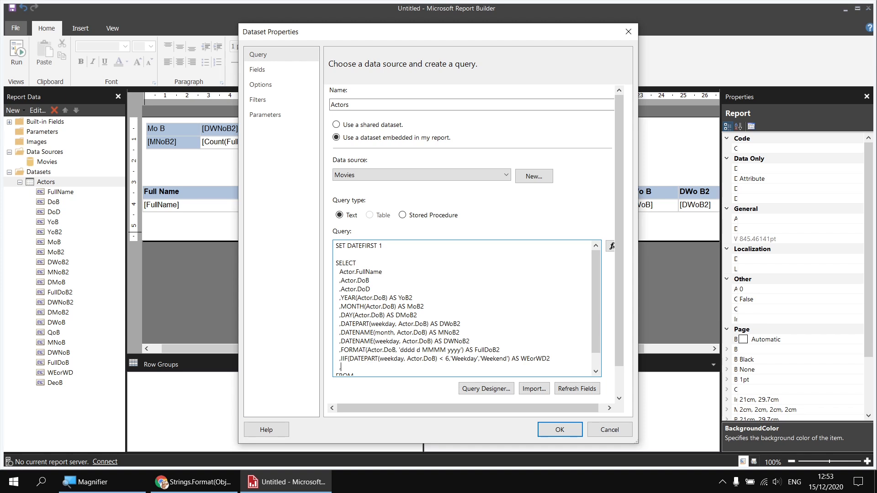
# Step: Add a query column built from LEFT(DATENAME(year,Actor.DoB),3) and '0s', aliased DeoB2, and save the dataset properties
pyautogui.write('LEFT(DATENAME(year,Actor.DoB)')
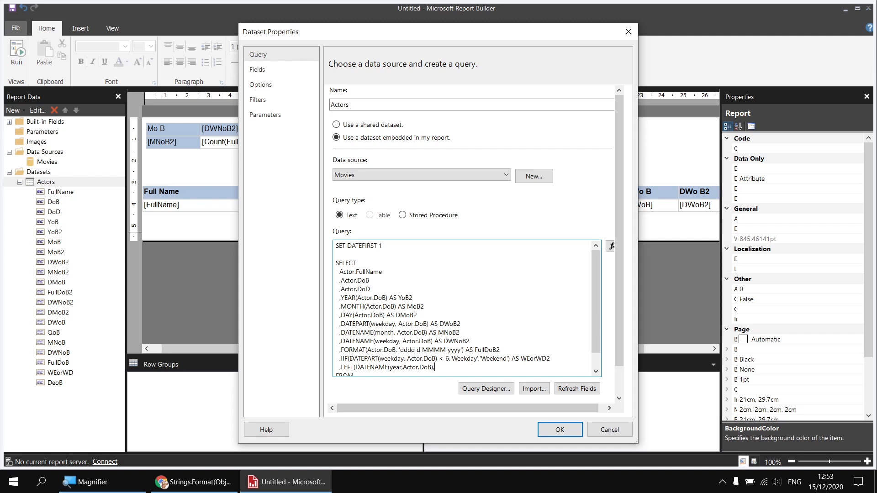
pyautogui.write(',3)')
pyautogui.write("'0s' AS DeoB2")
pyautogui.click(558, 428)
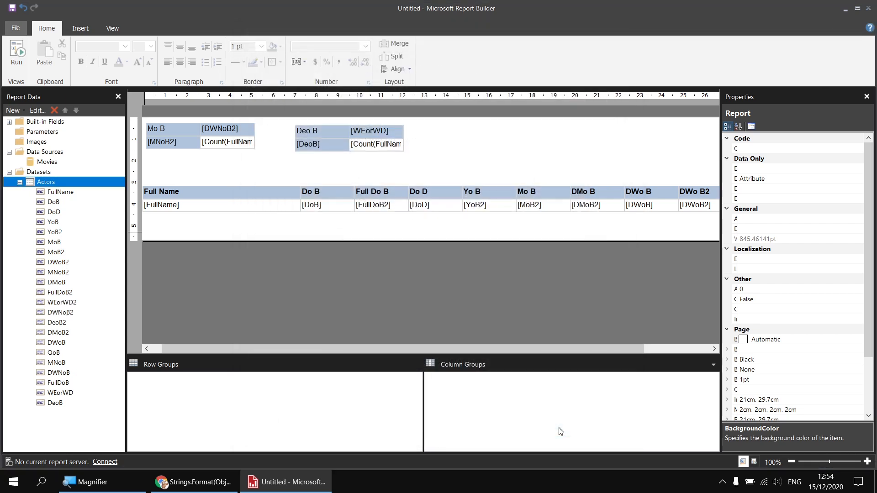
# Step: Set the decade matrix's row group field to DeoB2 and column field to WEorWD2, run the report and return to design view
pyautogui.click(346, 144)
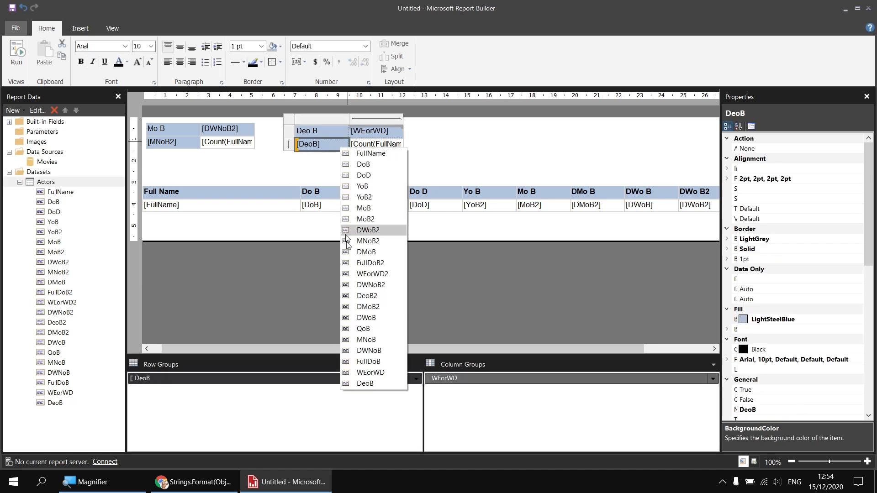
pyautogui.click(372, 297)
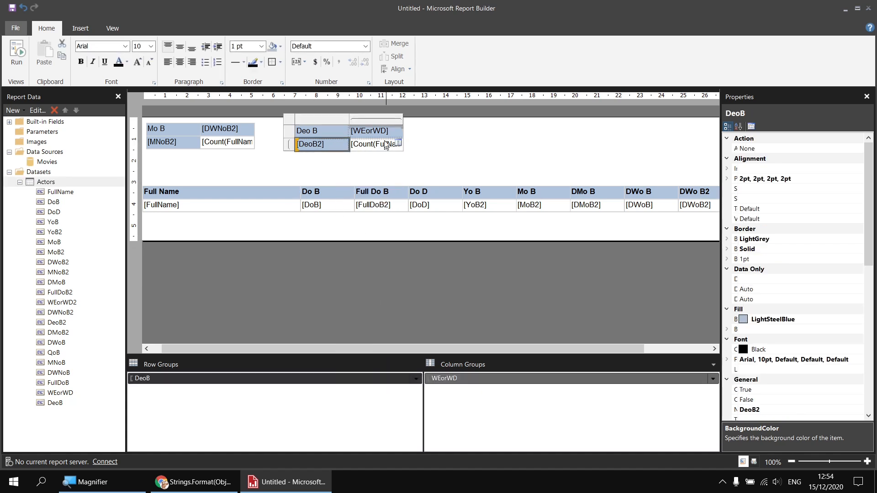
pyautogui.click(398, 132)
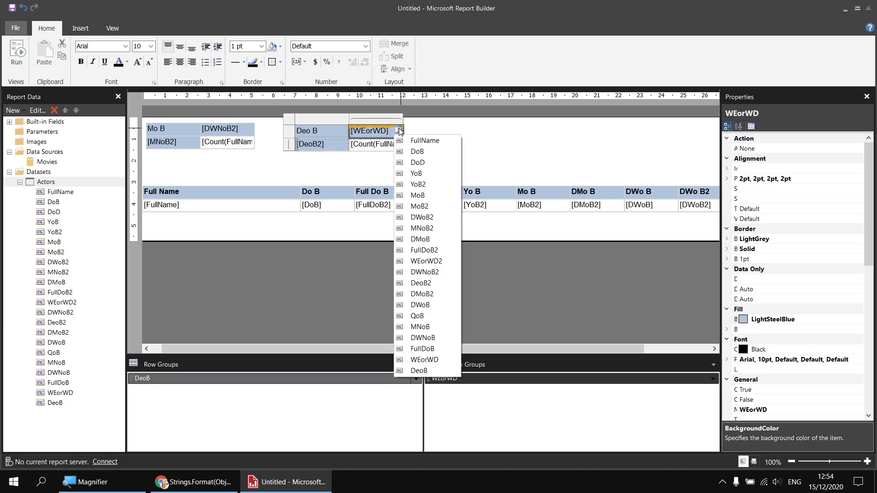
pyautogui.click(426, 261)
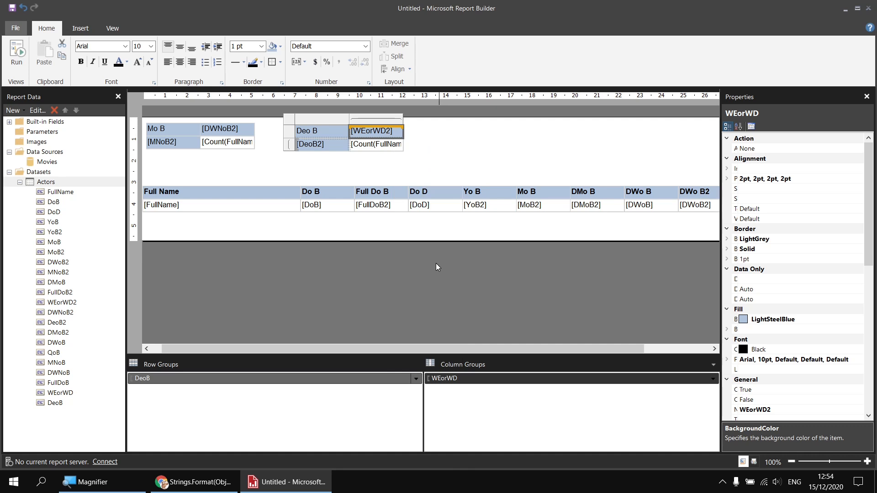
pyautogui.click(19, 55)
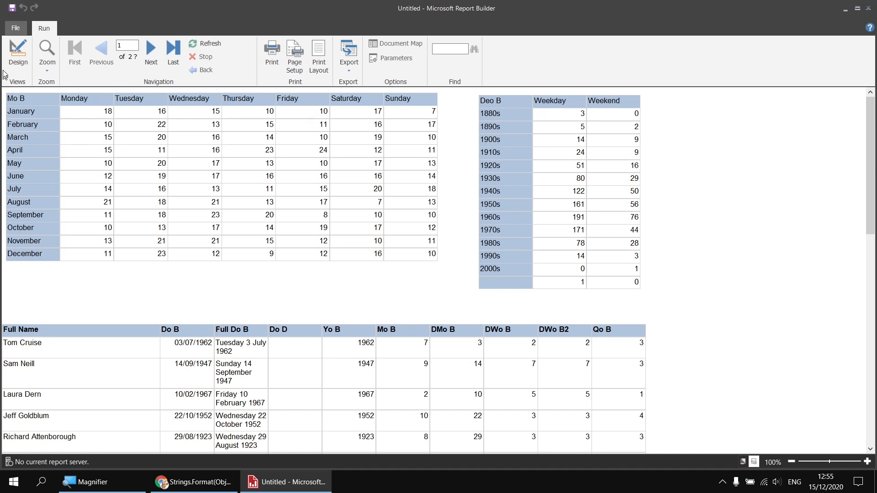
pyautogui.click(19, 55)
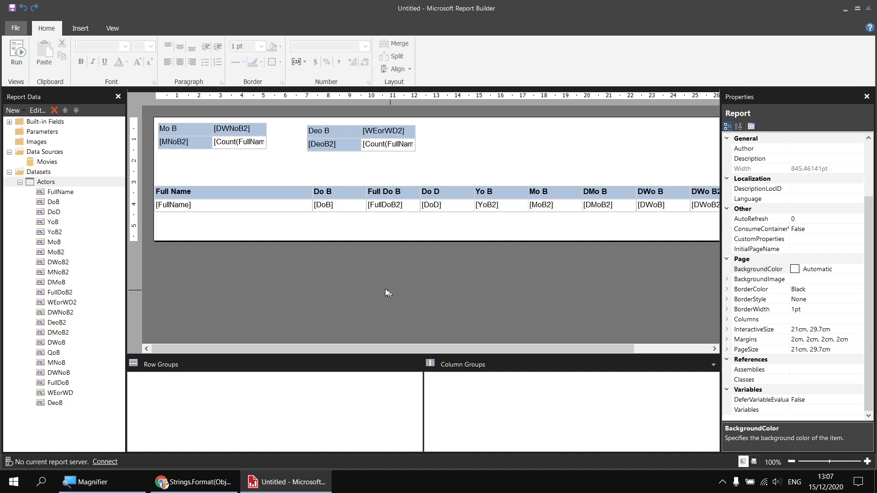
# Step: Add a calculated field named FMoB to the Actors dataset
pyautogui.rightClick(59, 185)
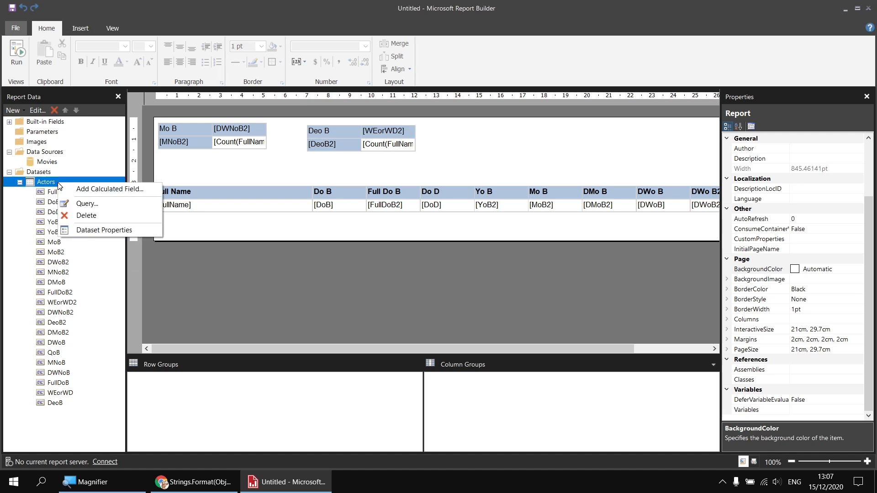
pyautogui.click(89, 190)
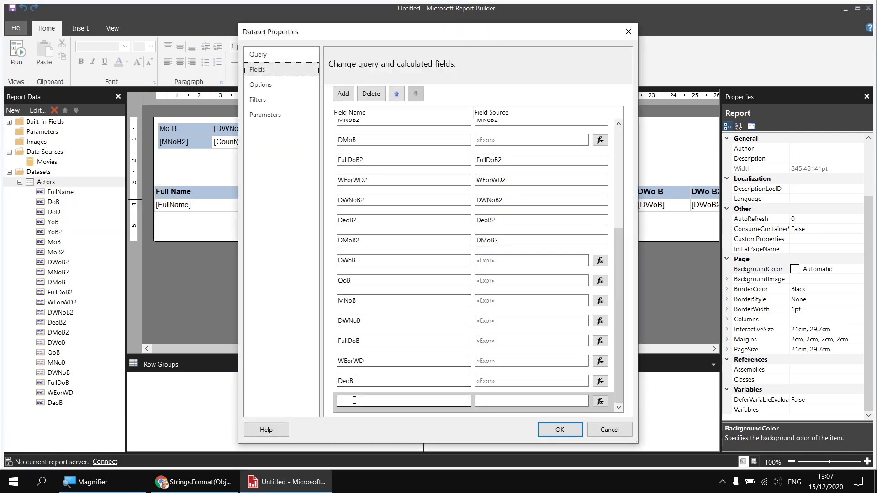
pyautogui.write('FMoB')
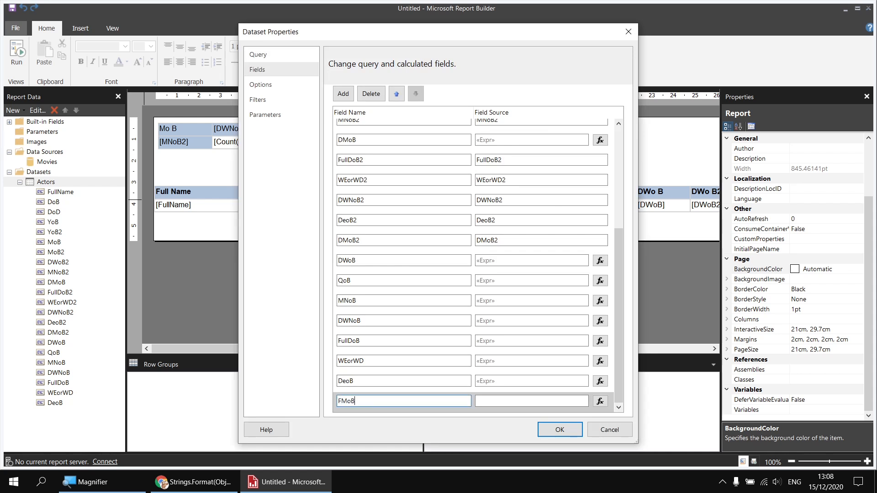
# Step: Set the FMoB calculated field's expression to =IIf(Fields!MoB.Value < 4, Fields!MoB.Value + 9, Fields!MoB.Value - 3) and save the dataset properties
pyautogui.click(600, 401)
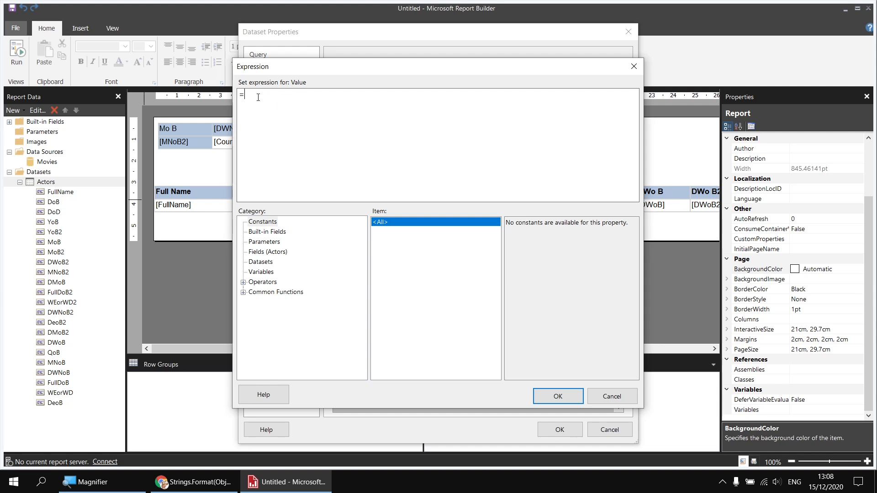
pyautogui.write('IIf(')
pyautogui.click(273, 253)
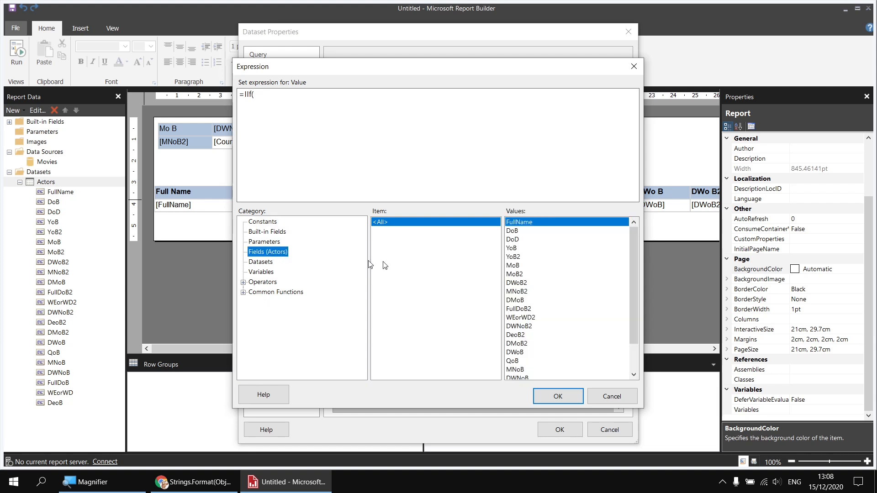
pyautogui.doubleClick(513, 266)
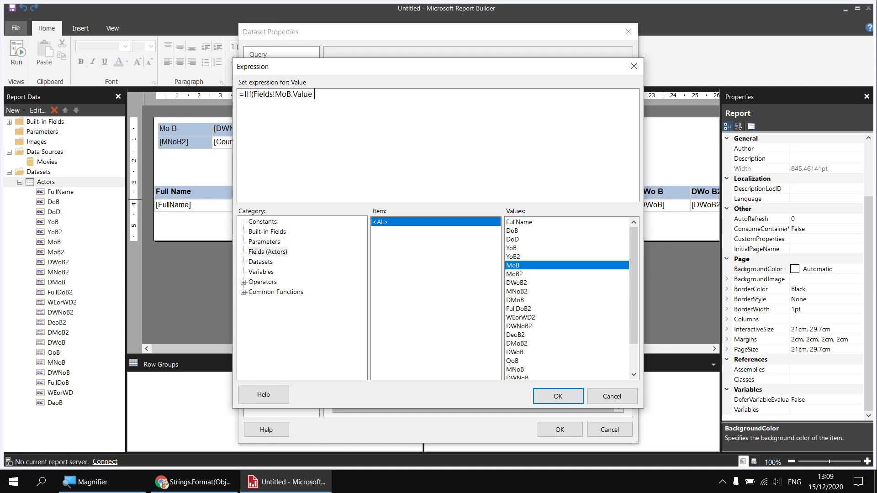
pyautogui.write('< 4,')
pyautogui.doubleClick(518, 268)
pyautogui.write('+ 9,')
pyautogui.doubleClick(518, 265)
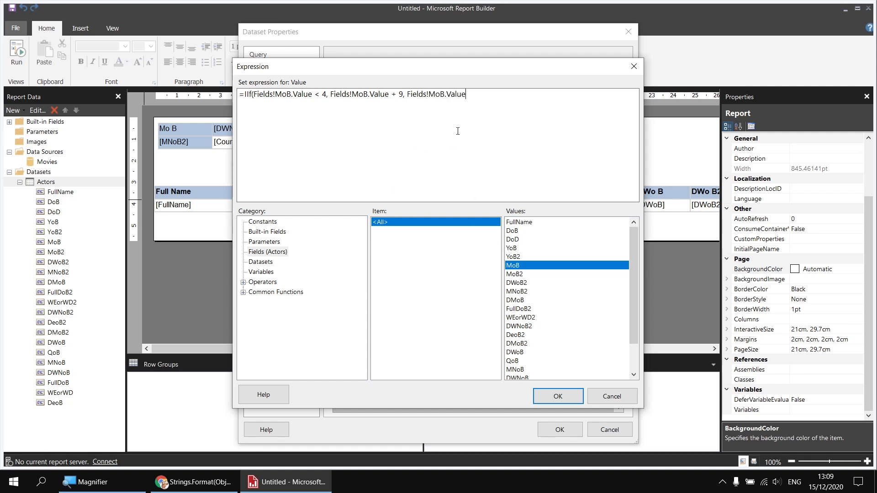
pyautogui.write('- 3)')
pyautogui.click(557, 399)
pyautogui.click(559, 428)
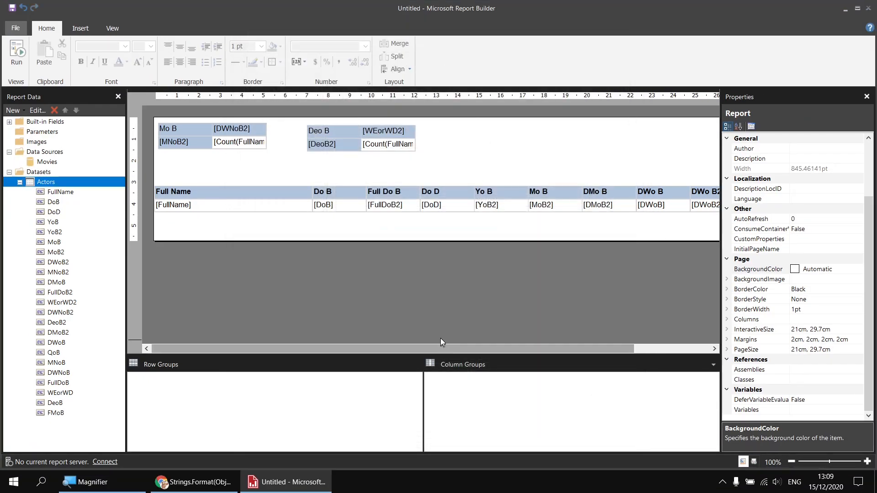
# Step: Insert the FMoB field as a new column after Mo B in the actors table, then preview the report and return to design view
pyautogui.moveTo(59, 418); pyautogui.dragTo(584, 205)
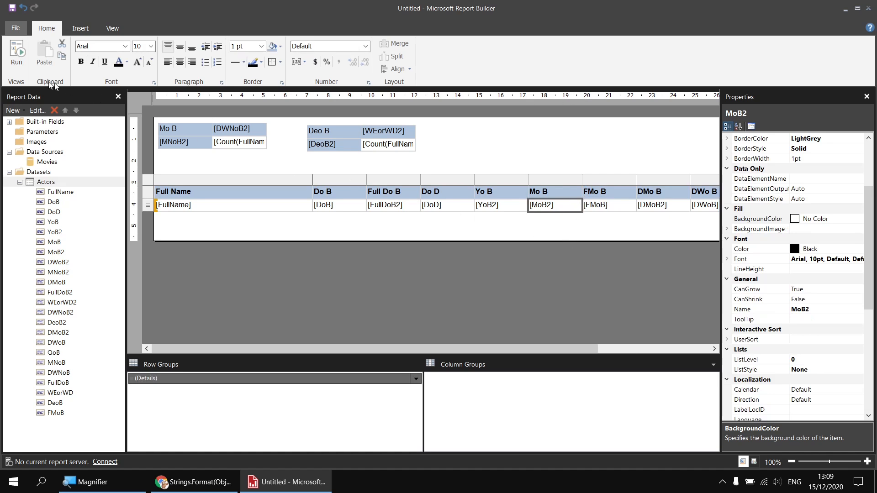
pyautogui.click(17, 50)
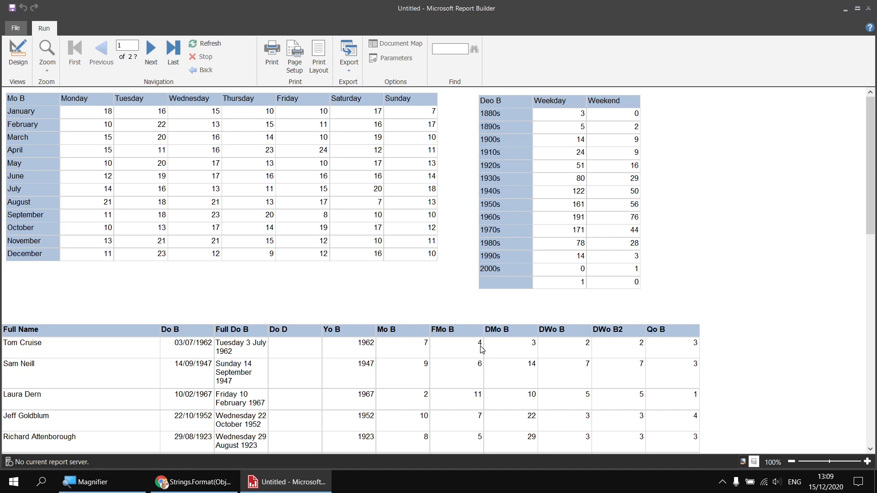
pyautogui.scroll(-5, 482, 350)
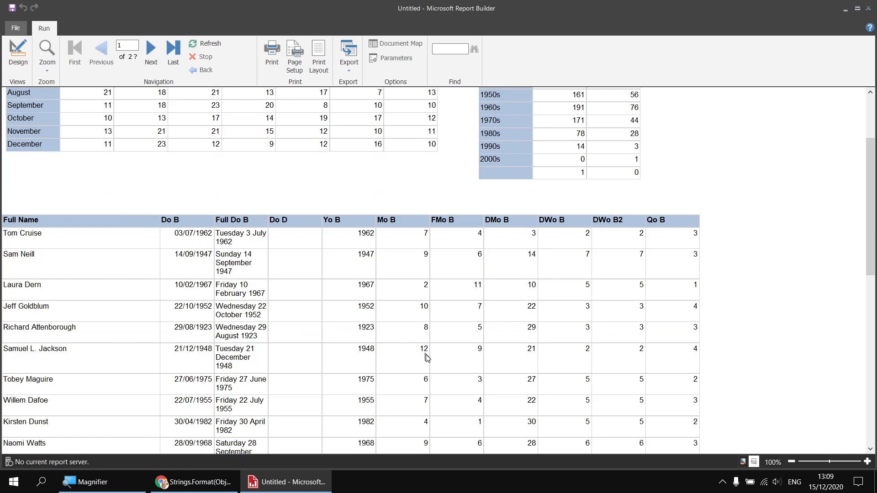
pyautogui.scroll(-3, 440, 362)
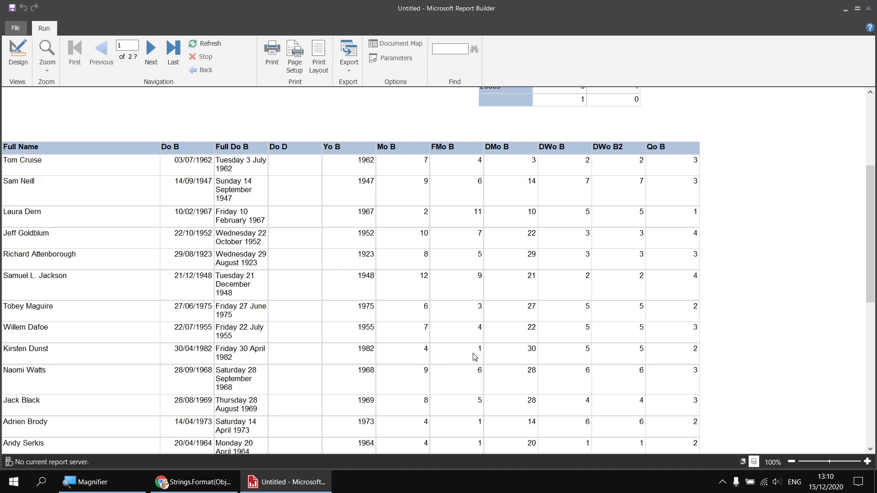
pyautogui.scroll(-5, 475, 356)
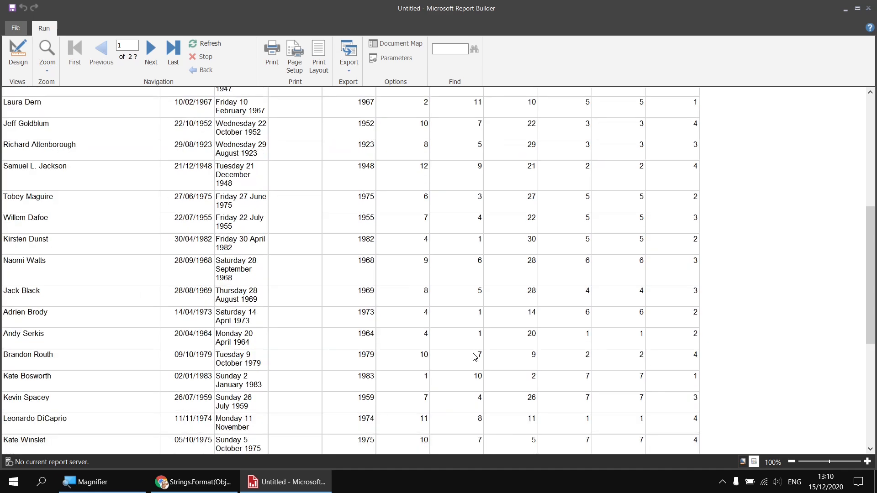
pyautogui.scroll(-5, 475, 357)
pyautogui.scroll(-3, 475, 356)
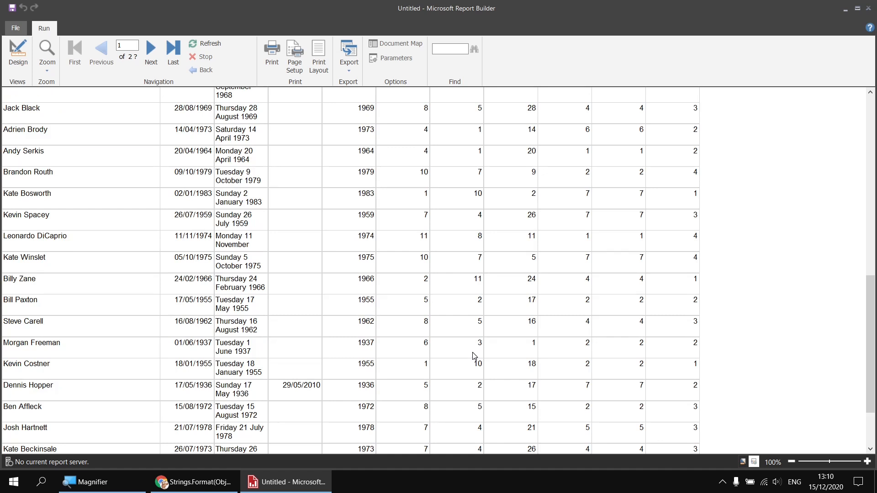
pyautogui.click(18, 53)
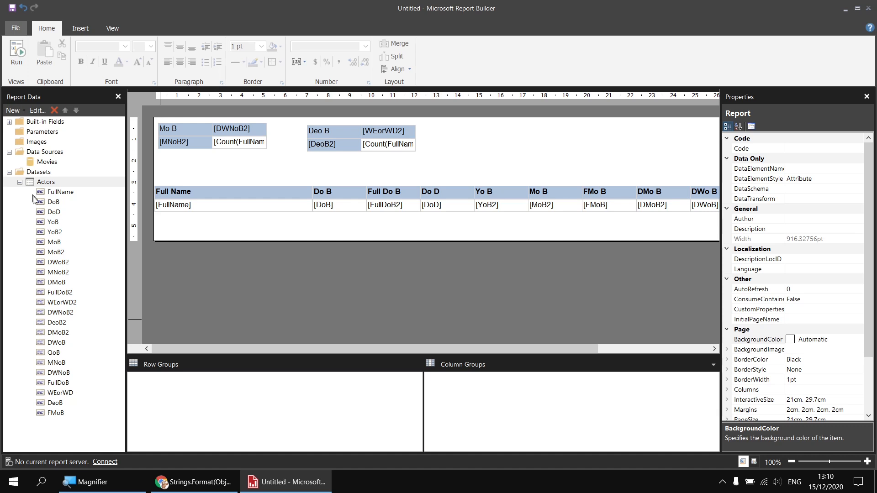
# Step: Add a new calculated field named FQoB to the Actors dataset
pyautogui.rightClick(48, 182)
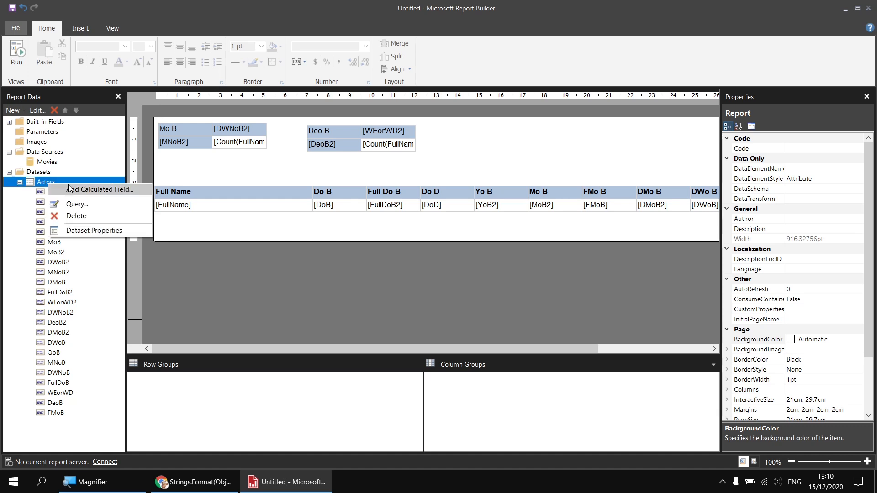
pyautogui.click(98, 189)
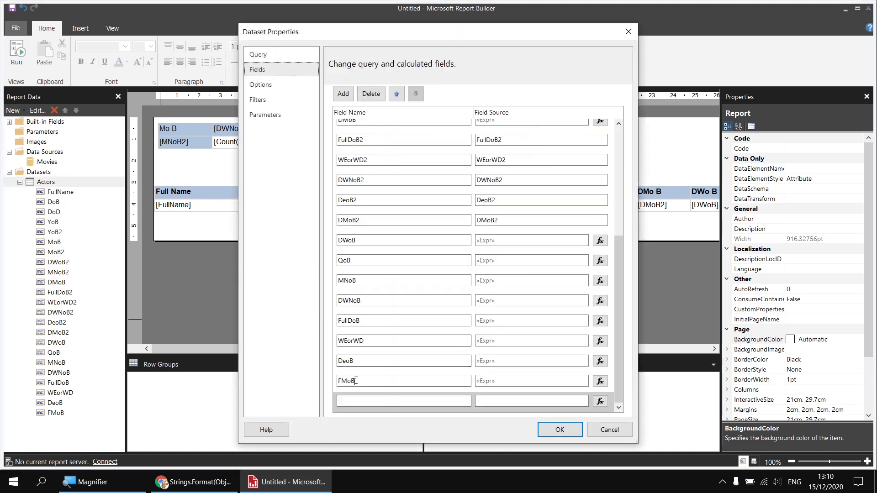
pyautogui.write('FQoB')
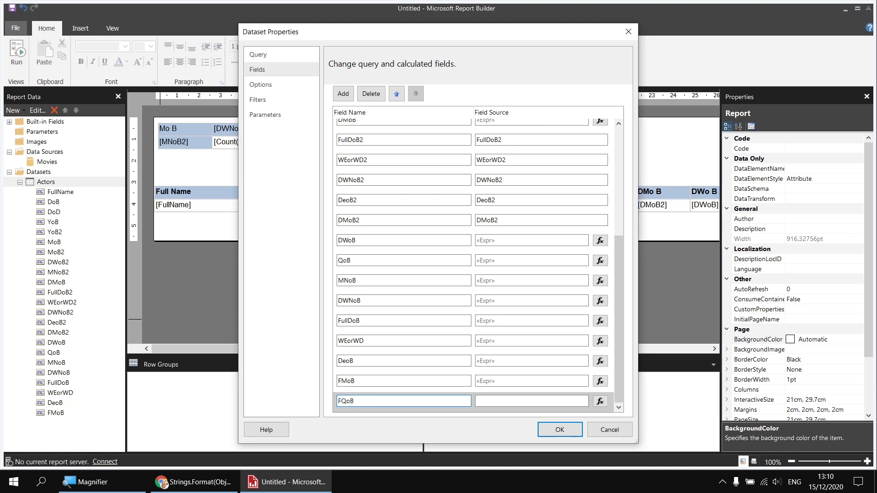
# Step: Set the FQoB expression to =IIf(Fields!QoB.Value = 1, Fields!QoB.Value + 3, Fields!QoB.Value -1) and save the dataset properties
pyautogui.click(600, 402)
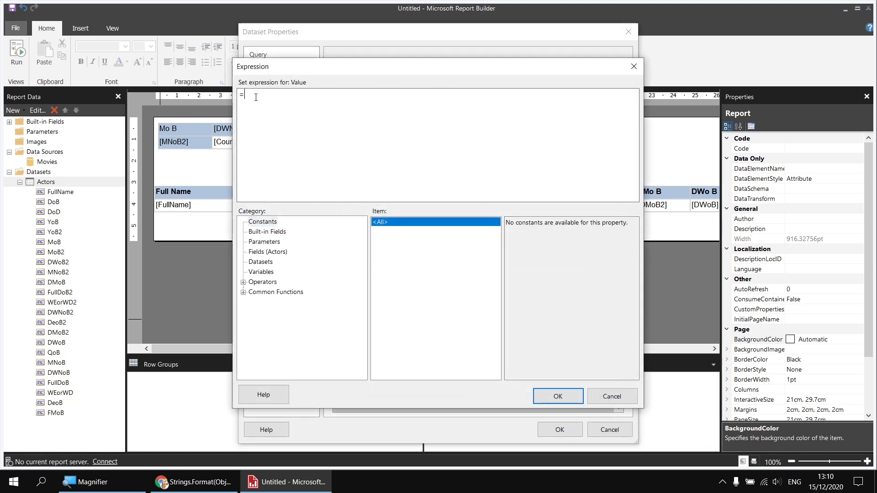
pyautogui.write('IIf(')
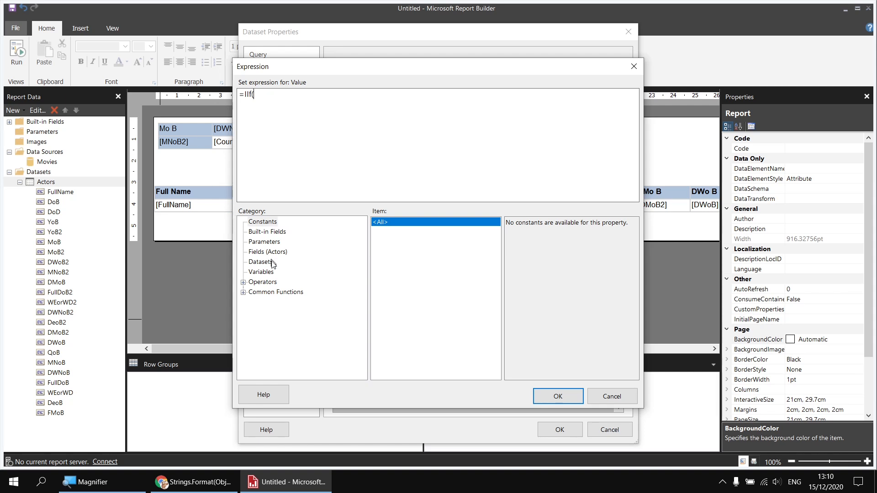
pyautogui.click(259, 253)
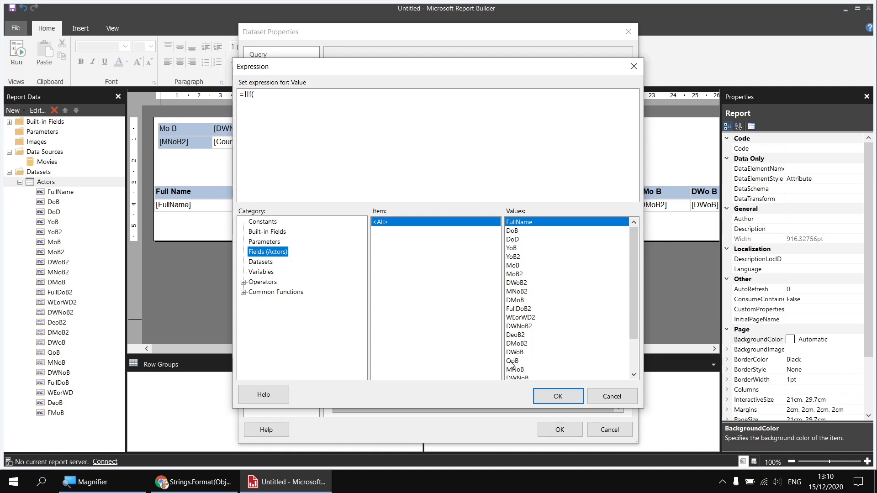
pyautogui.click(513, 361)
pyautogui.doubleClick(514, 361)
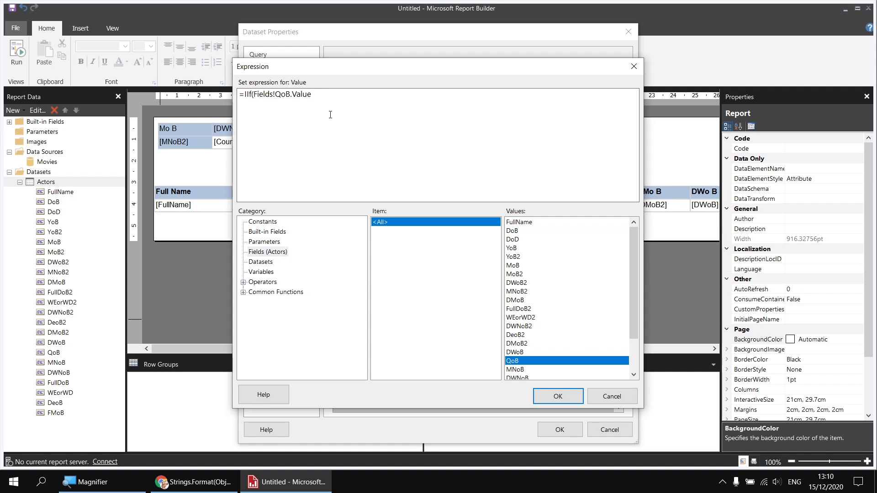
pyautogui.write('= 1,')
pyautogui.doubleClick(515, 361)
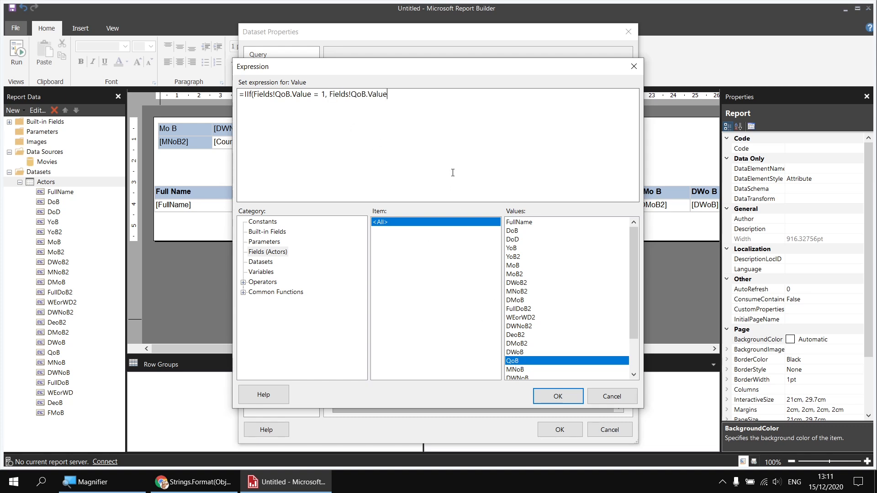
pyautogui.write('+ 3,')
pyautogui.doubleClick(512, 361)
pyautogui.write('-1)')
pyautogui.click(557, 401)
pyautogui.click(559, 430)
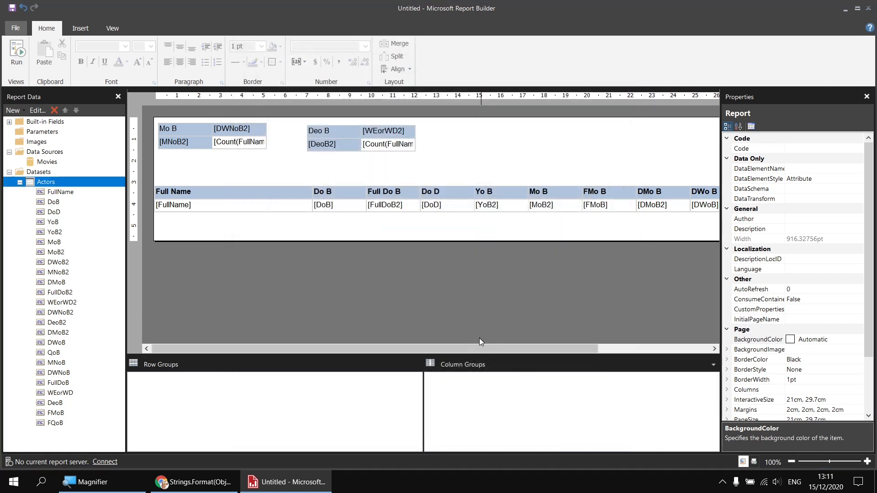
# Step: Append the FQoB field as a new column after Qo B in the actors table, then preview the report and return to design view
pyautogui.moveTo(425, 348); pyautogui.dragTo(567, 347)
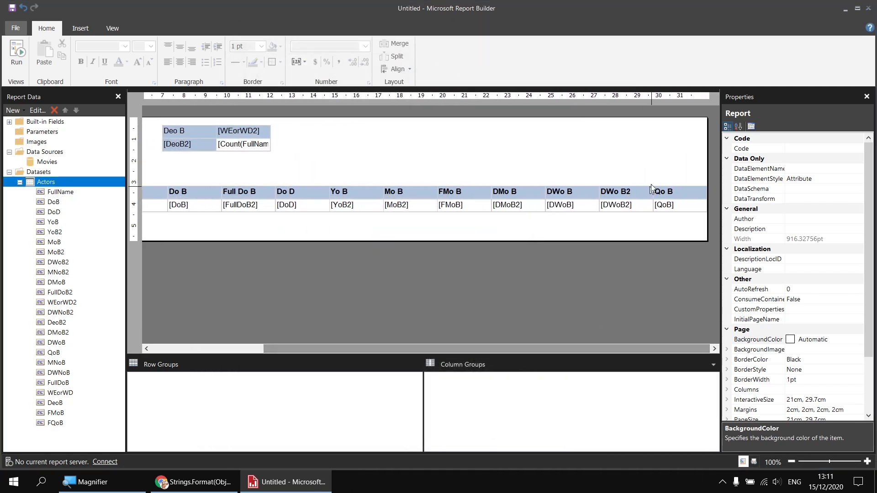
pyautogui.moveTo(54, 423); pyautogui.dragTo(710, 197)
pyautogui.moveTo(538, 349); pyautogui.dragTo(623, 349)
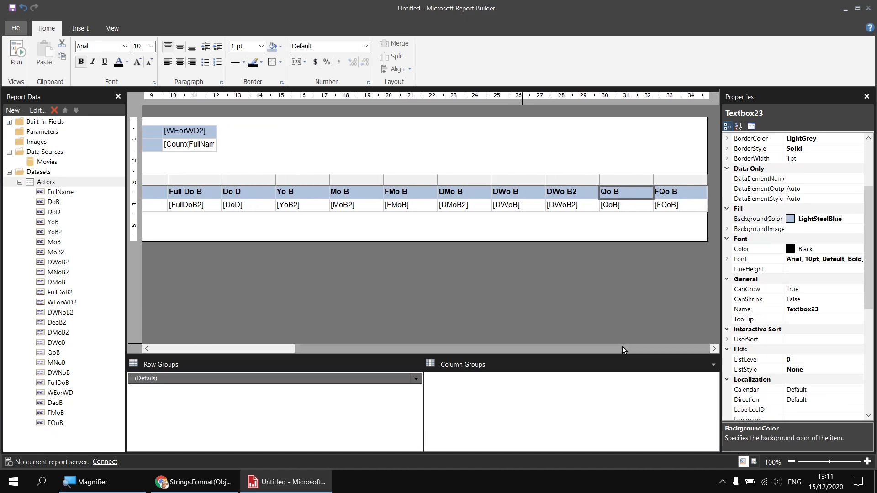
pyautogui.click(26, 61)
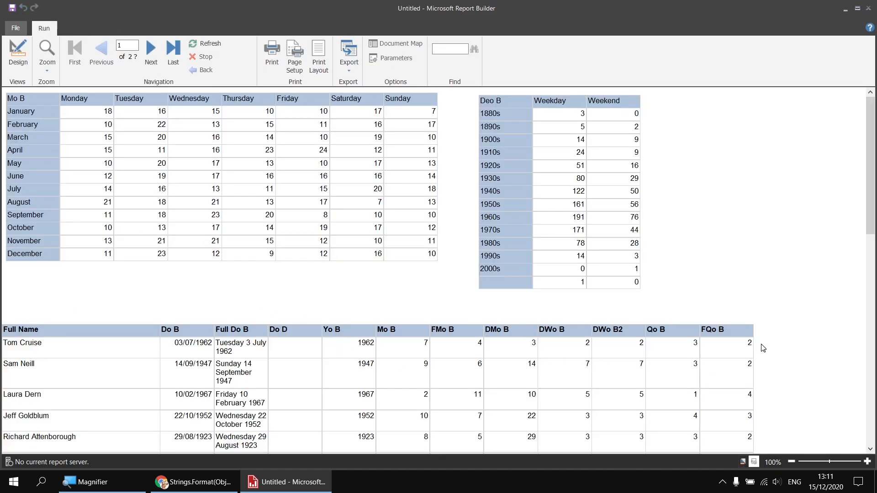
pyautogui.scroll(-2, 742, 355)
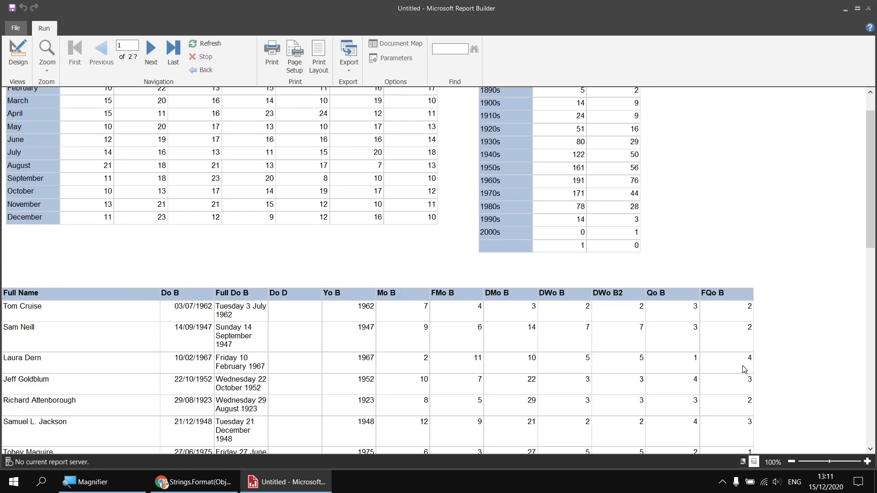
pyautogui.scroll(-2, 744, 369)
pyautogui.scroll(-2, 744, 369)
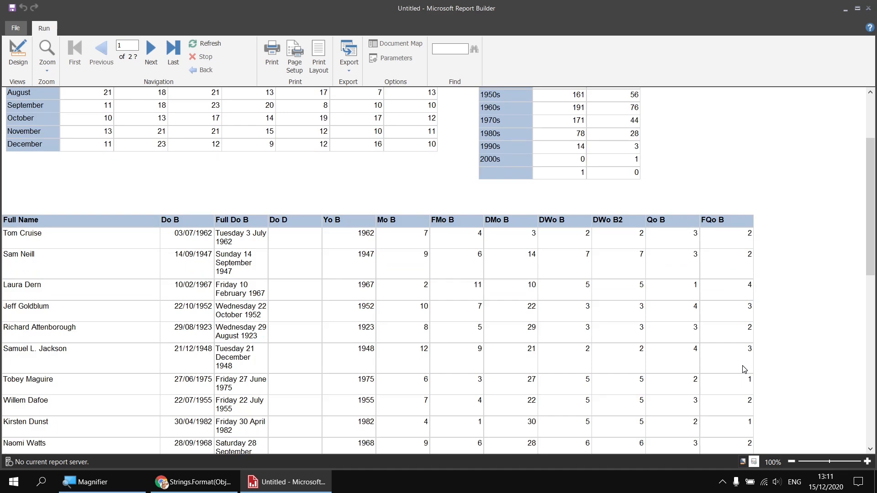
pyautogui.scroll(6, 744, 369)
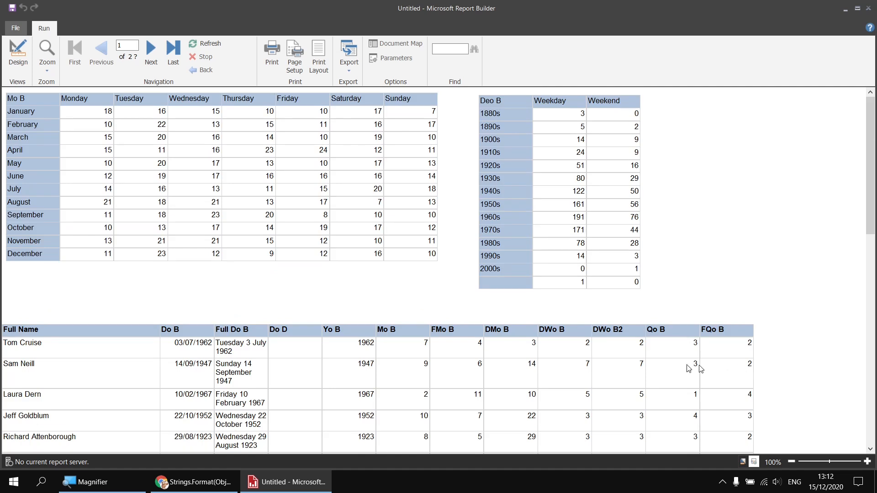
pyautogui.click(19, 54)
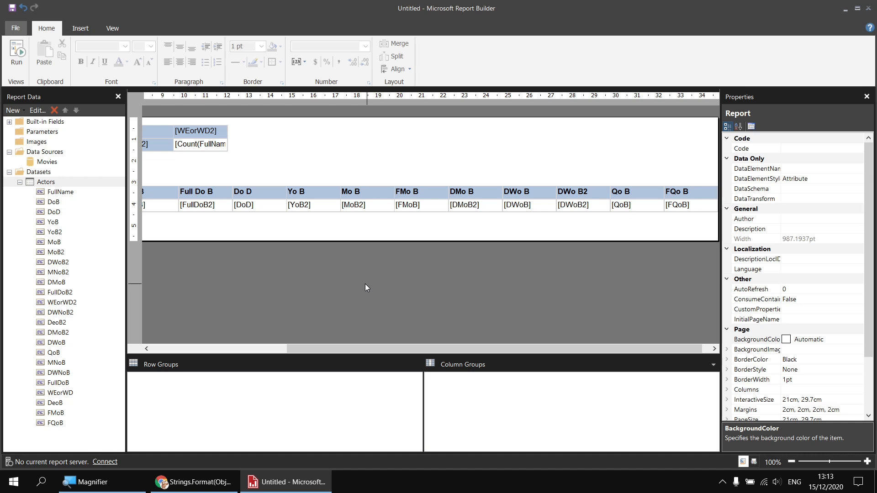
# Step: Add a new calculated field named FYoB to the Actors dataset
pyautogui.rightClick(60, 182)
pyautogui.click(78, 187)
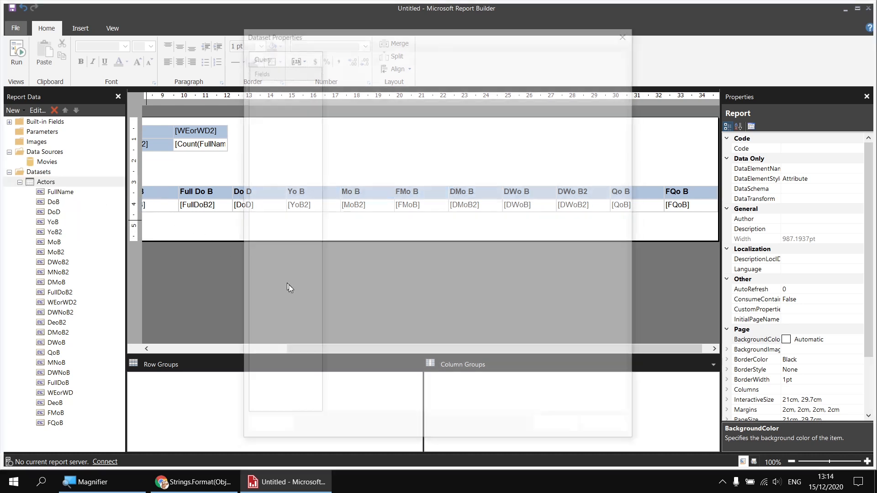
pyautogui.click(363, 404)
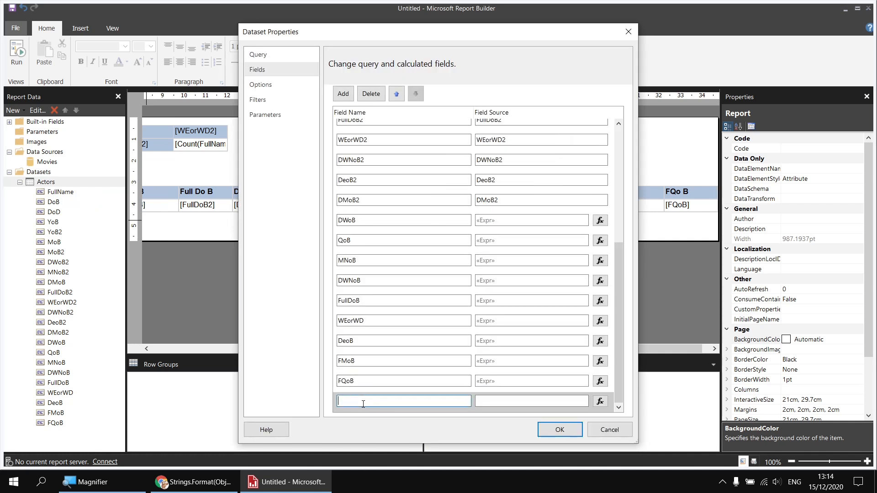
pyautogui.write('FYoB')
# Step: Begin the FYoB expression with =IIf(Fields!MoB.Value < 4, Fields!YoB.Value - 1
pyautogui.click(601, 401)
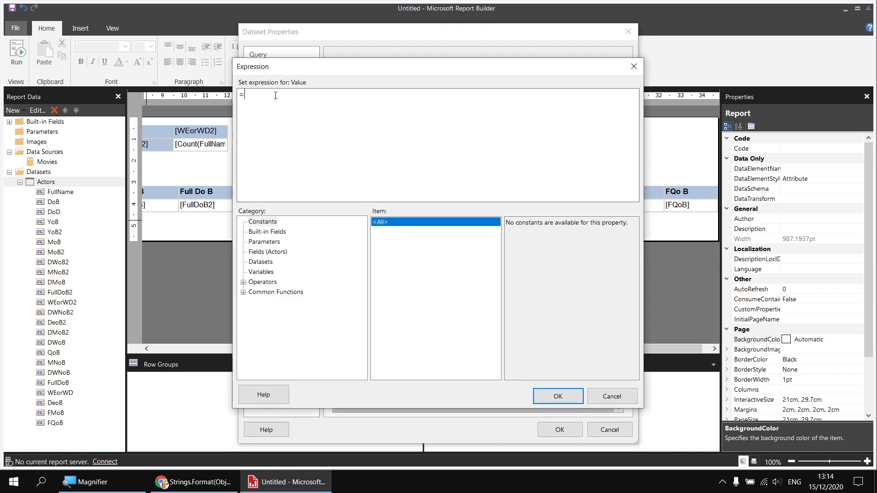
pyautogui.write('IIf(')
pyautogui.click(269, 253)
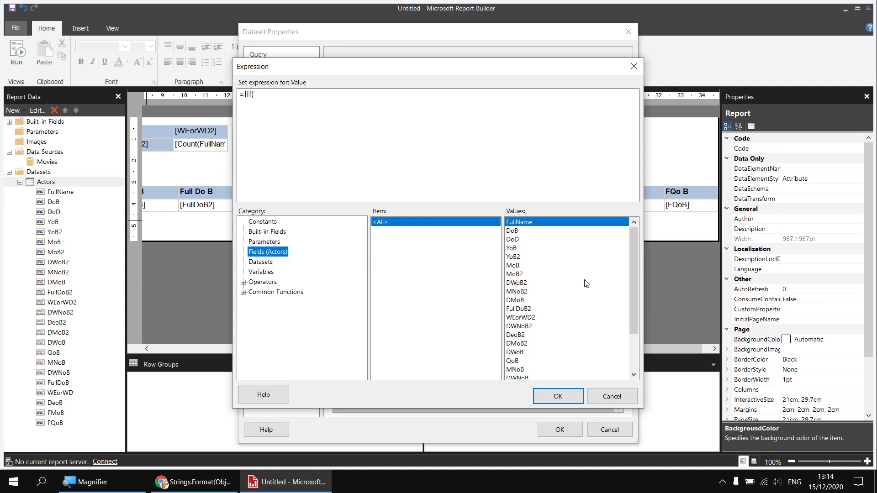
pyautogui.doubleClick(514, 266)
pyautogui.write(',')
pyautogui.press('BackSpace')
pyautogui.write('< 4,')
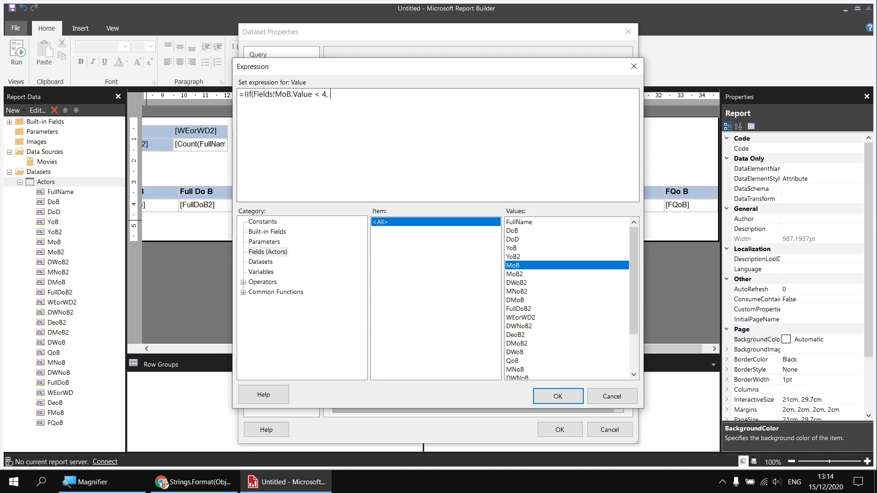
pyautogui.click(512, 250)
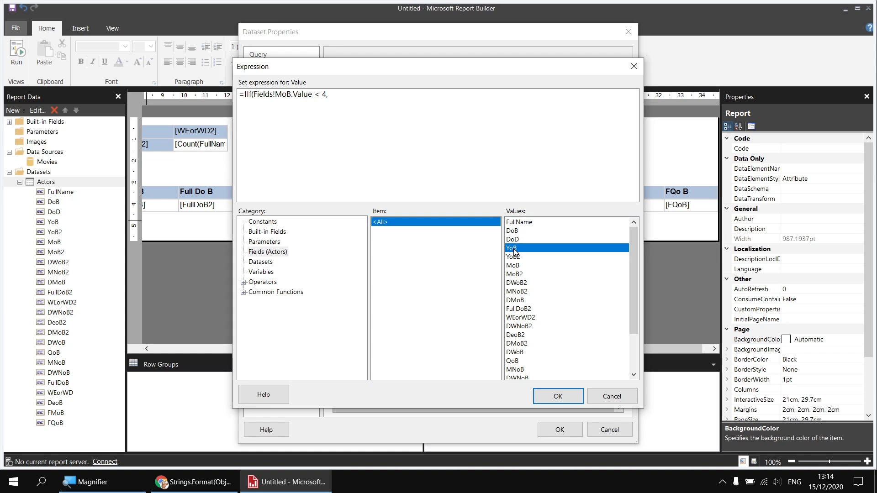
pyautogui.doubleClick(514, 249)
pyautogui.write('- 1')
# Step: Wrap the year term as Right(Fields!YoB.Value - 1, 2) and append & "/" & after it
pyautogui.moveTo(329, 94); pyautogui.dragTo(398, 92)
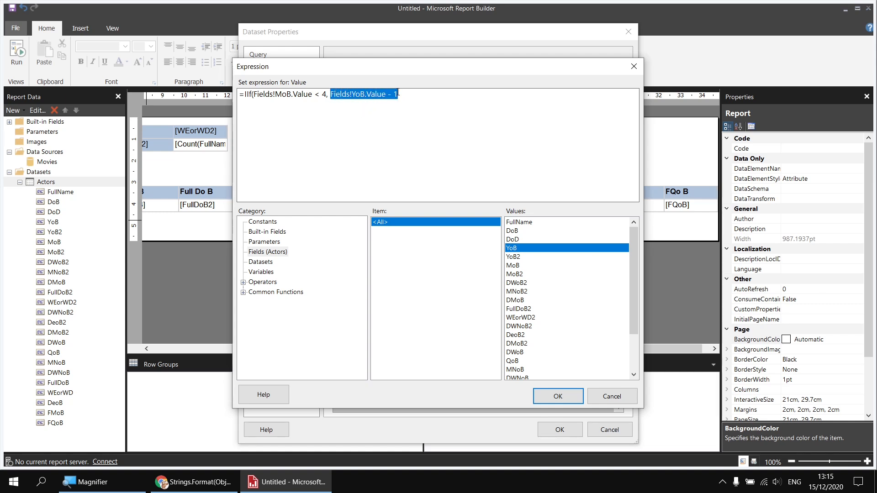
pyautogui.click(387, 104)
pyautogui.click(328, 95)
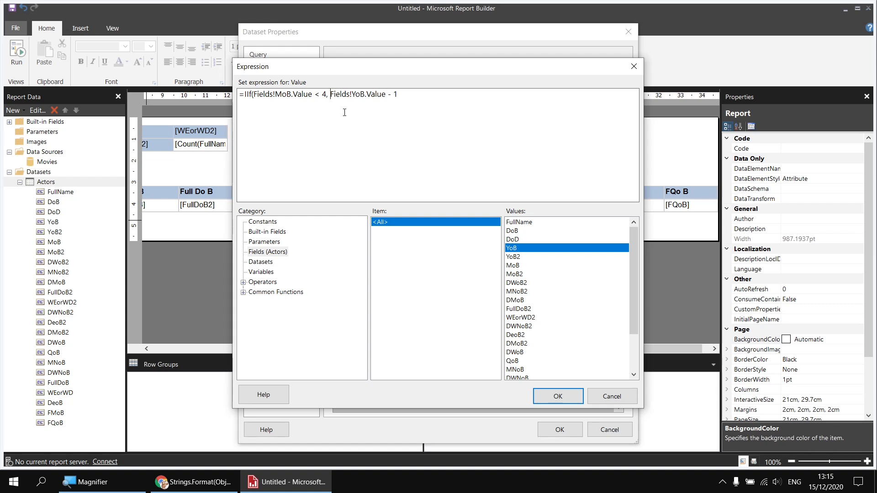
pyautogui.write('Right(')
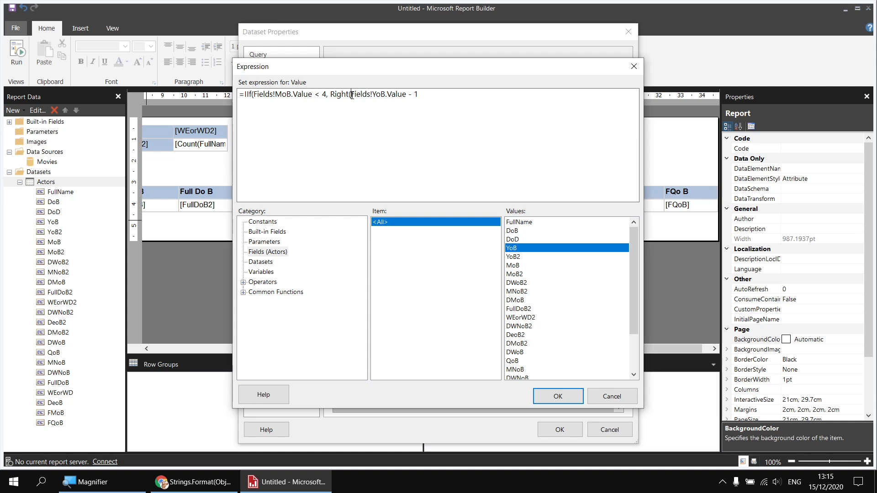
pyautogui.click(422, 95)
pyautogui.write(', 2)')
pyautogui.write('& "/" &')
# Step: Append Right(Fields!YoB.Value, 2) followed by a comma to complete the IIf true branch
pyautogui.doubleClick(513, 248)
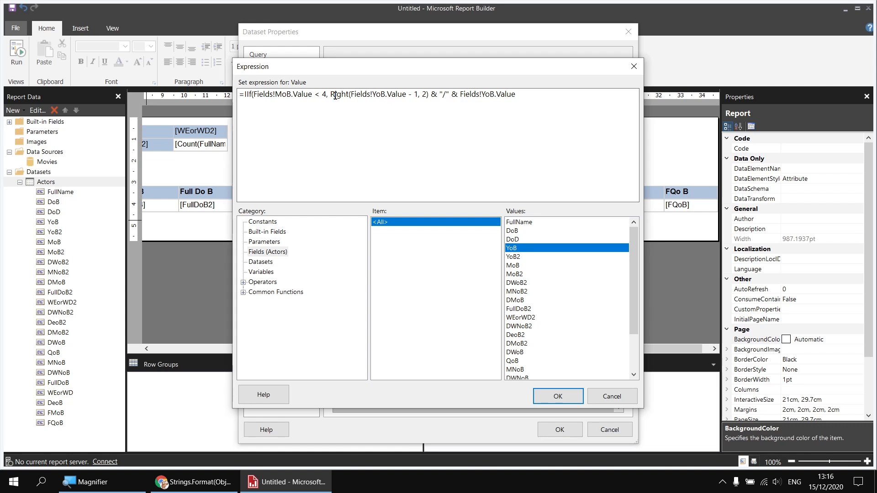
pyautogui.moveTo(330, 94); pyautogui.dragTo(517, 93)
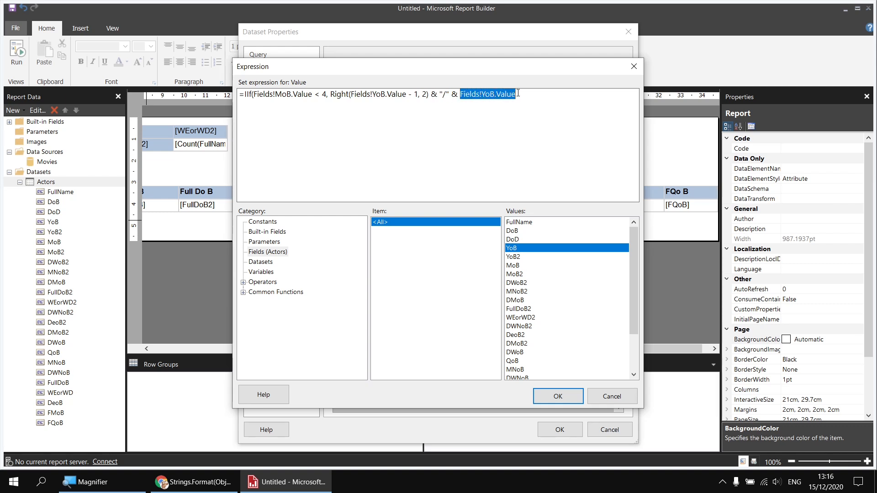
pyautogui.click(460, 94)
pyautogui.write('Right(')
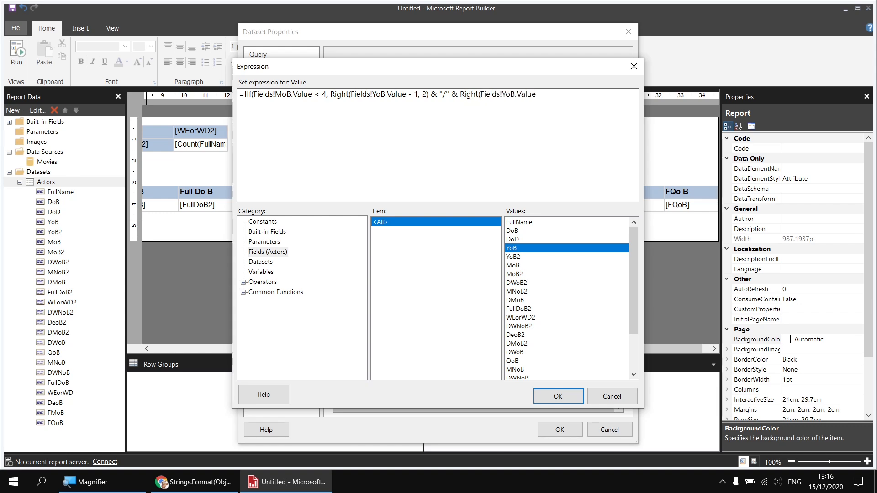
pyautogui.click(541, 95)
pyautogui.write(', 2)')
pyautogui.write(',')
# Step: Add the false branch Right(Fields!YoB.Value, 2) & "/" & Right(Fields!YoB.Value + 1, 2) and close the IIf parenthesis
pyautogui.click(461, 94)
pyautogui.moveTo(461, 94); pyautogui.dragTo(547, 98)
pyautogui.hotkey('ctrl', 'c')
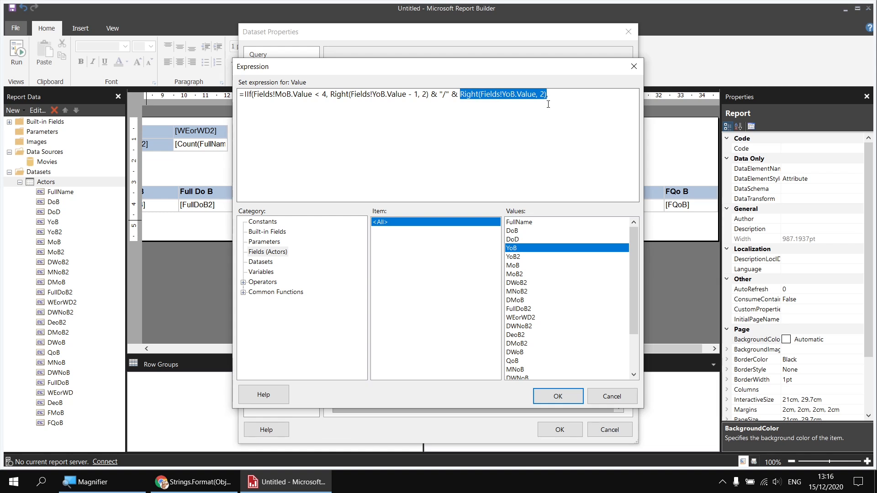
pyautogui.click(560, 93)
pyautogui.write(',')
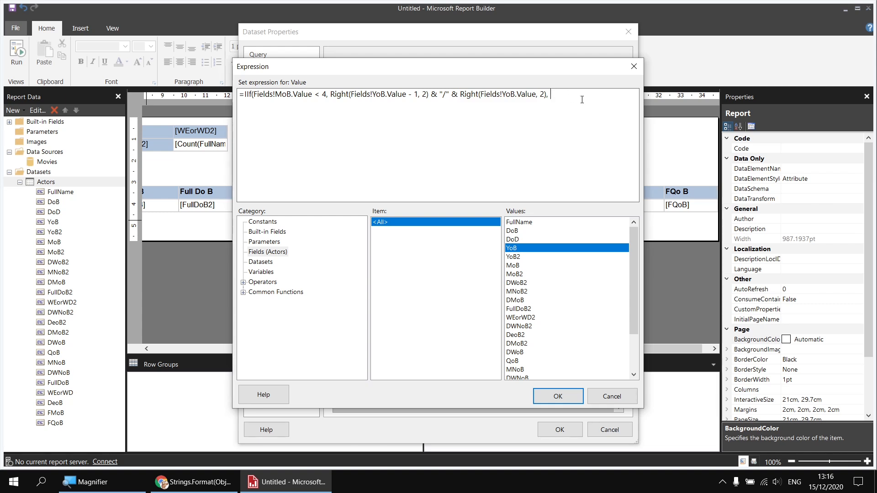
pyautogui.hotkey('ctrl', 'v')
pyautogui.moveTo(643, 124); pyautogui.dragTo(732, 124)
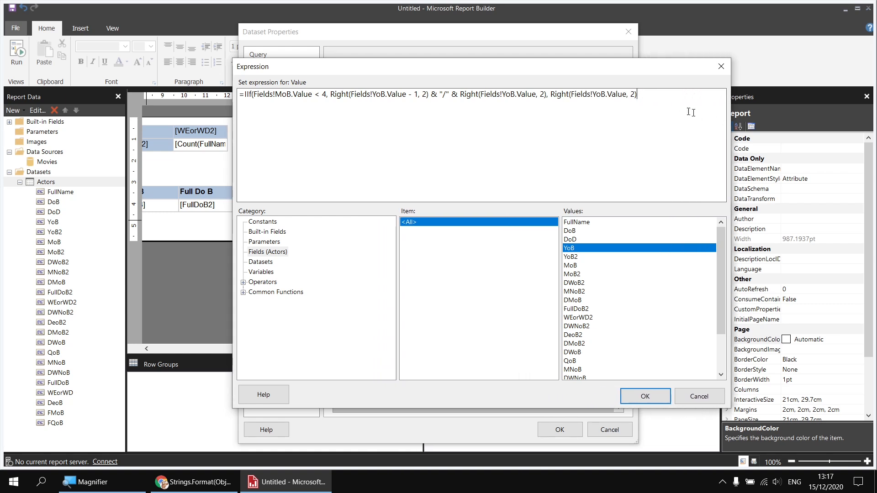
pyautogui.moveTo(429, 94); pyautogui.dragTo(461, 94)
pyautogui.hotkey('ctrl', 'c')
pyautogui.click(648, 95)
pyautogui.hotkey('ctrl', 'v')
pyautogui.click(332, 94)
pyautogui.moveTo(332, 94); pyautogui.dragTo(430, 95)
pyautogui.hotkey('ctrl', 'c')
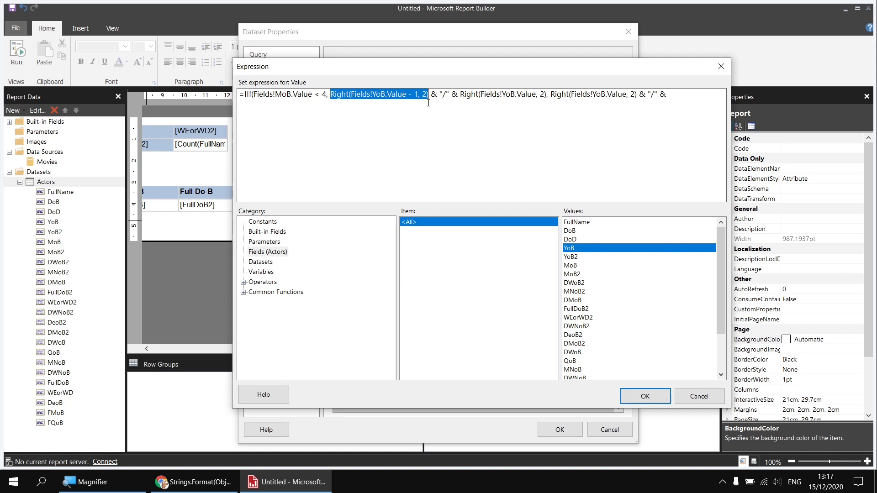
pyautogui.click(687, 97)
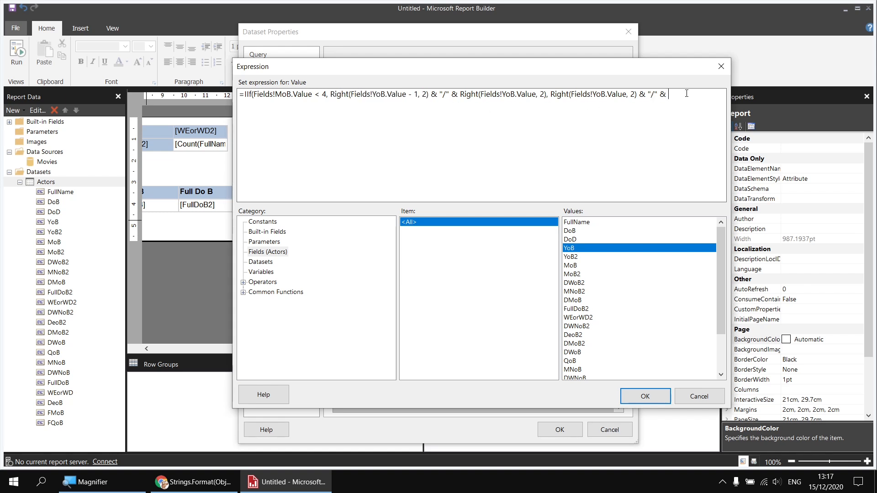
pyautogui.hotkey('ctrl', 'v')
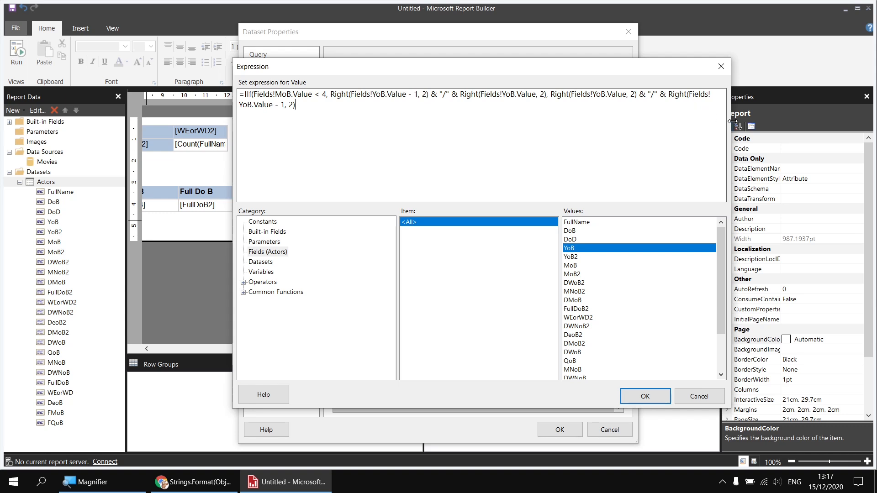
pyautogui.moveTo(733, 121); pyautogui.dragTo(827, 121)
pyautogui.moveTo(672, 68); pyautogui.dragTo(569, 70)
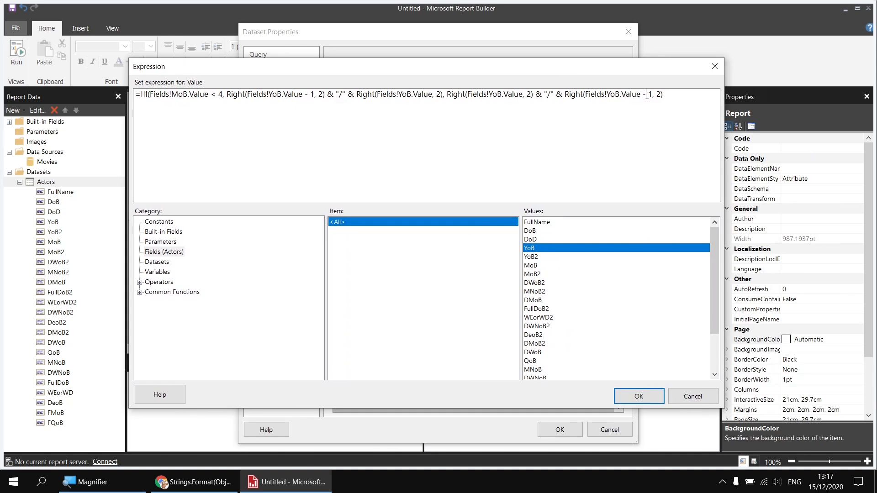
pyautogui.moveTo(647, 95); pyautogui.dragTo(642, 95)
pyautogui.write('+')
pyautogui.write(')')
# Step: Prefix the expression with "FY" & and save the expression and dataset properties
pyautogui.write('"')
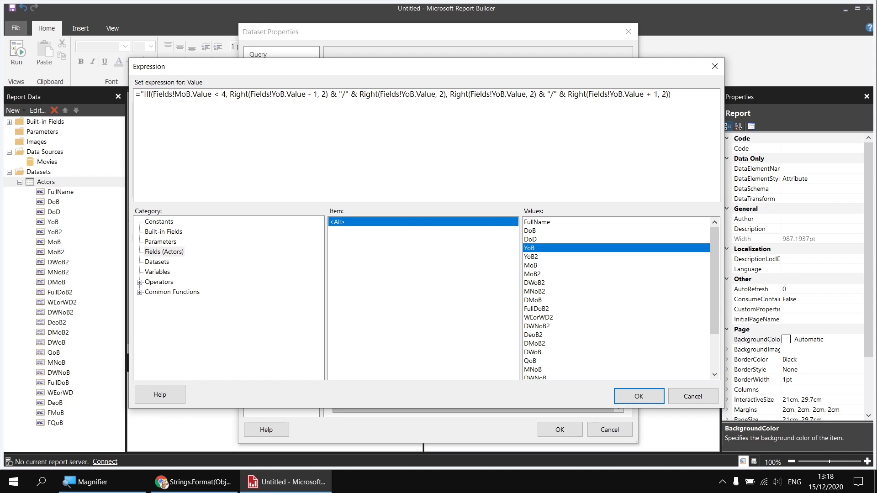
pyautogui.write('FY')
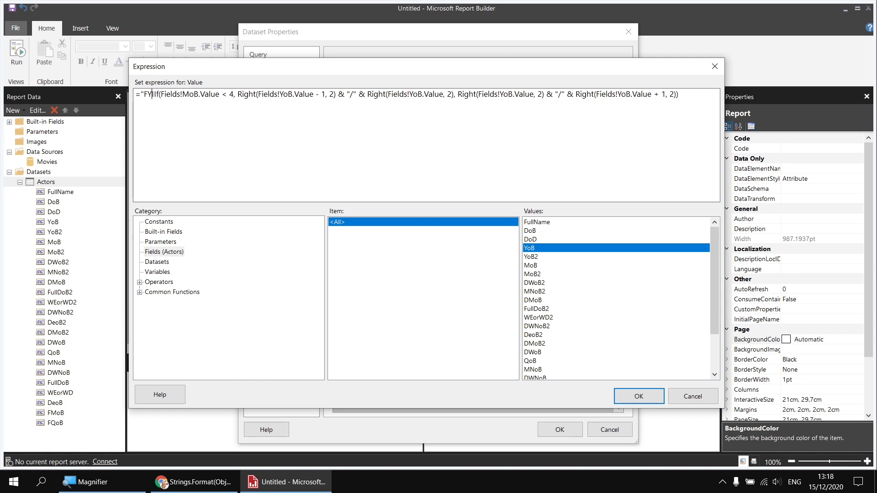
pyautogui.write('"')
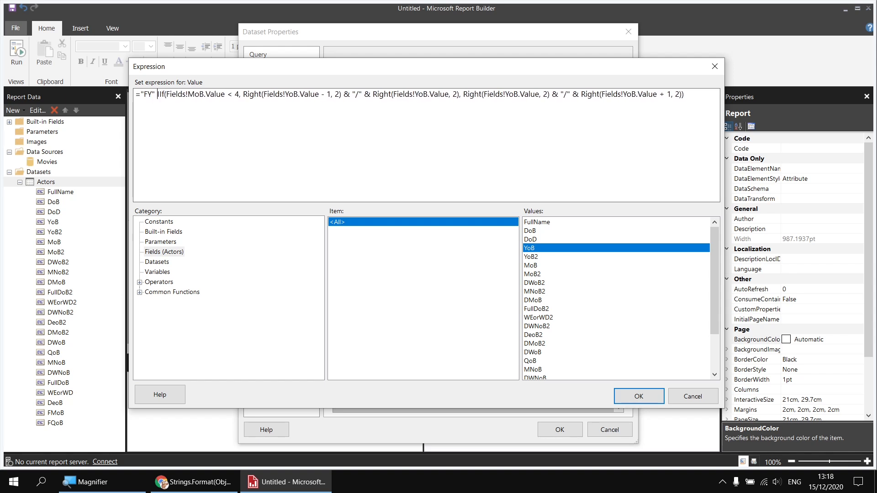
pyautogui.write(' &')
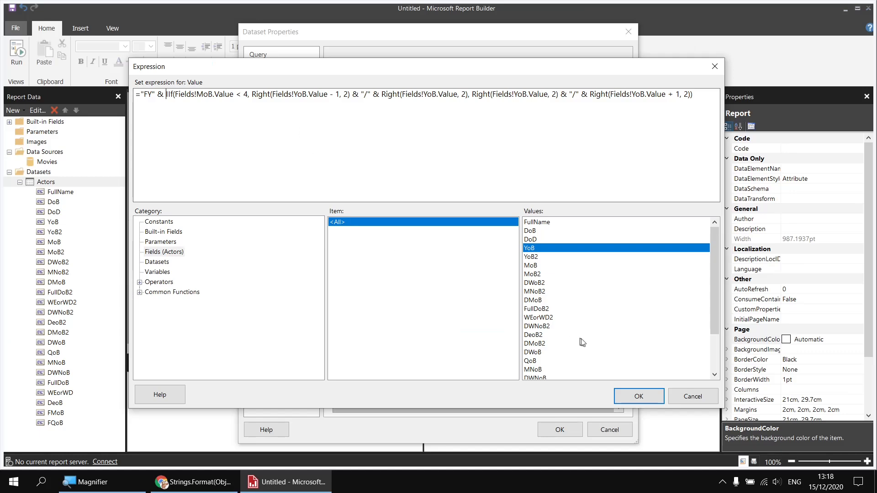
pyautogui.click(638, 396)
pyautogui.click(559, 429)
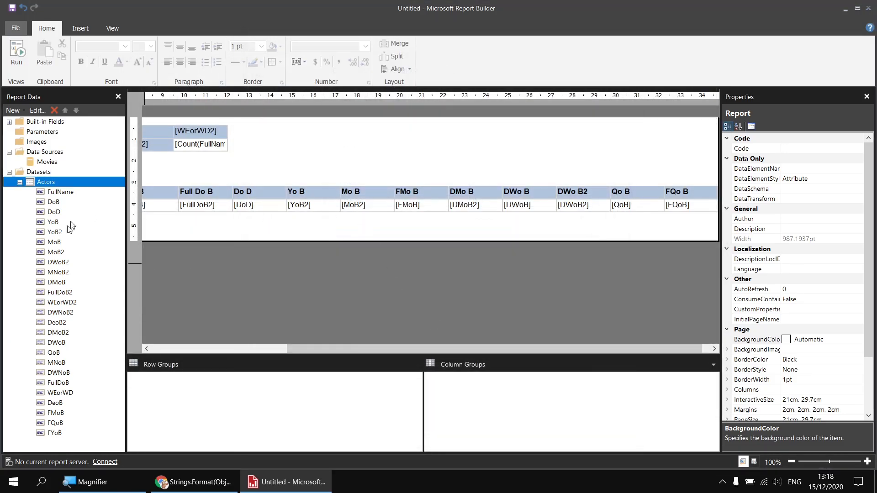
# Step: Insert the FYoB field as a new column after Yo B in the actors table, then preview the report and return to design view
pyautogui.moveTo(48, 432); pyautogui.dragTo(337, 202)
pyautogui.click(22, 53)
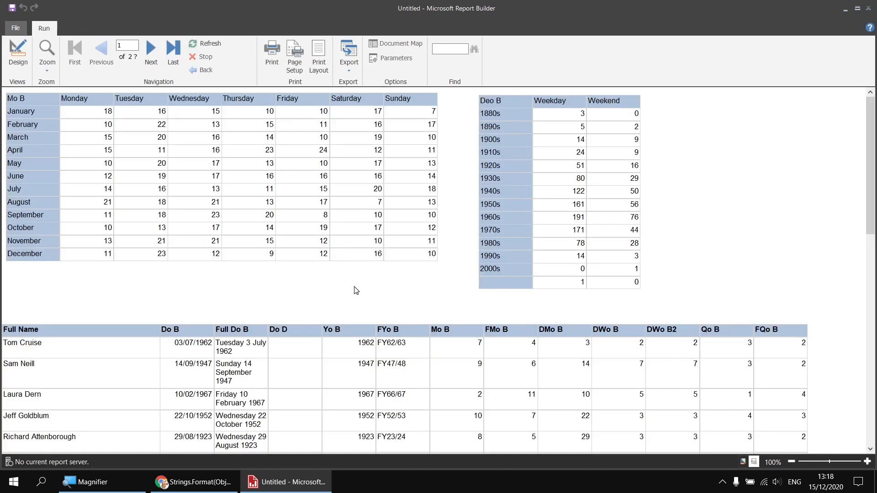
pyautogui.scroll(-3, 404, 294)
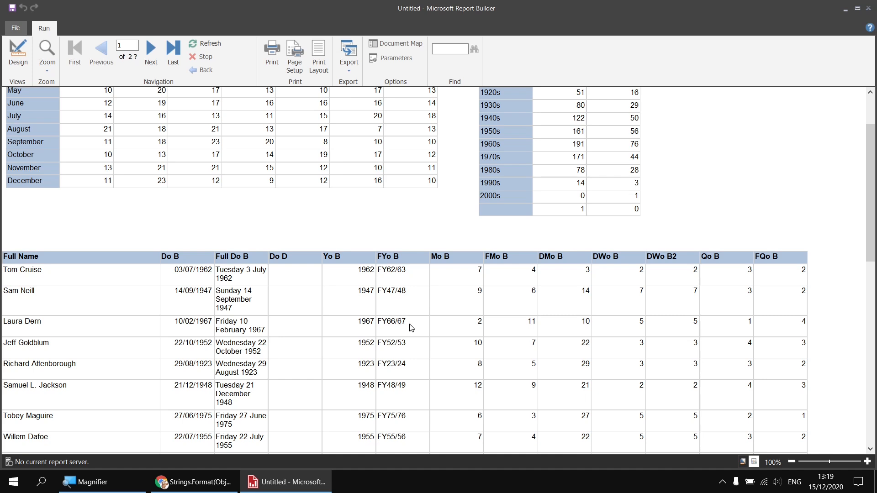
pyautogui.scroll(-1, 411, 327)
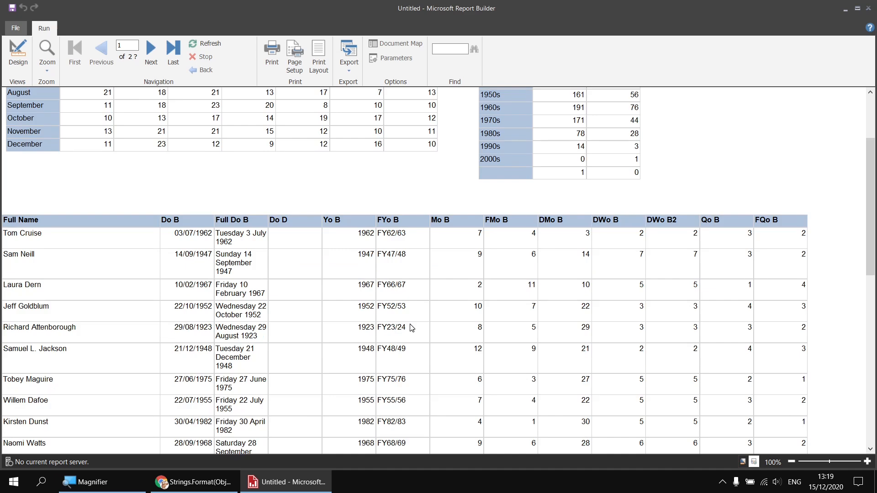
pyautogui.scroll(-3, 411, 327)
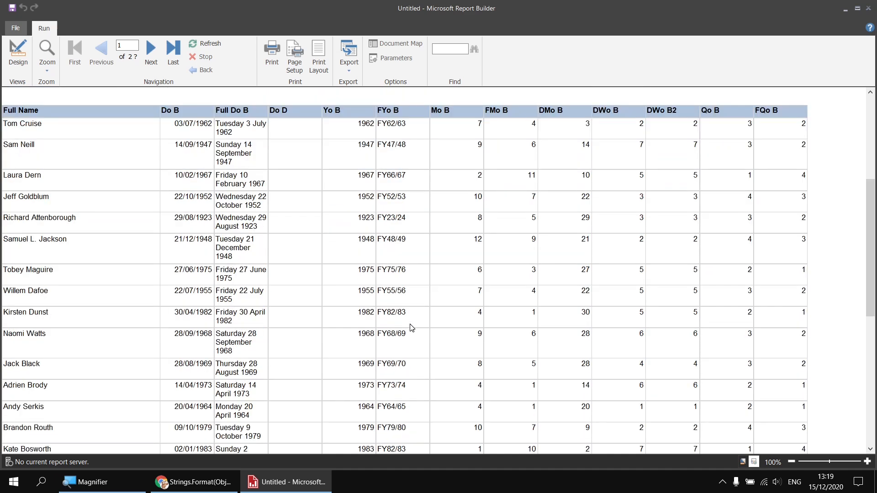
pyautogui.scroll(4, 411, 327)
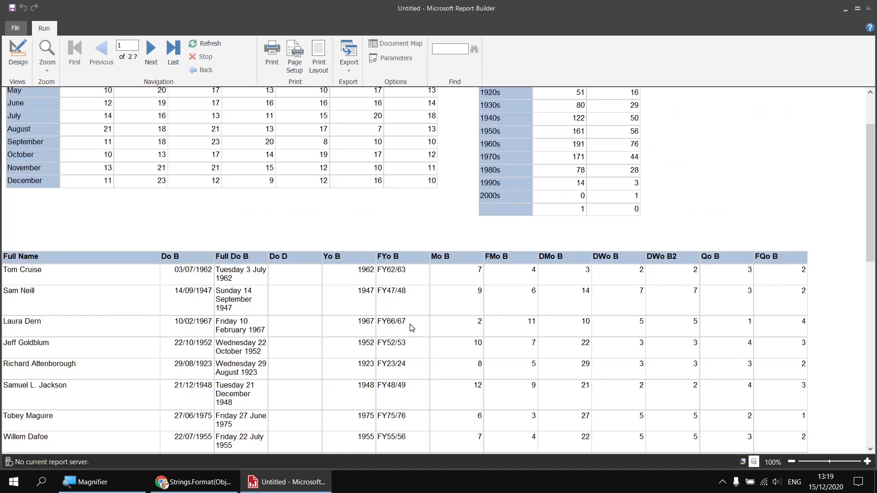
pyautogui.scroll(2, 411, 327)
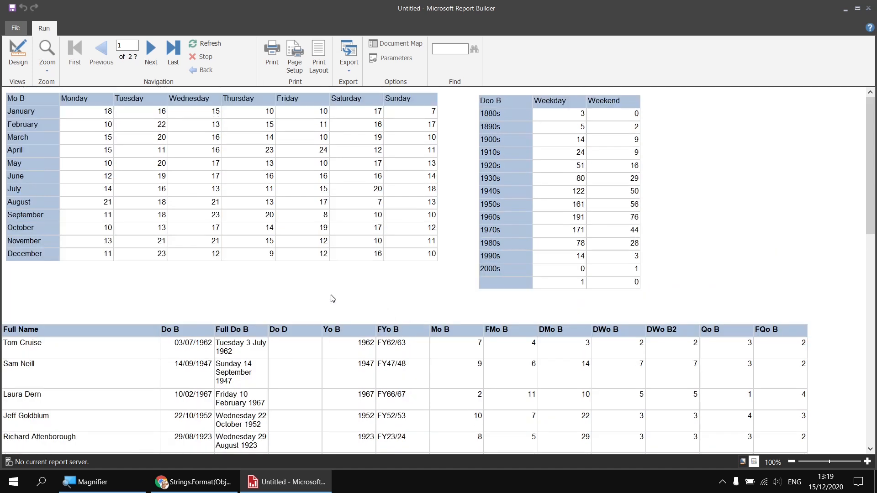
pyautogui.click(18, 57)
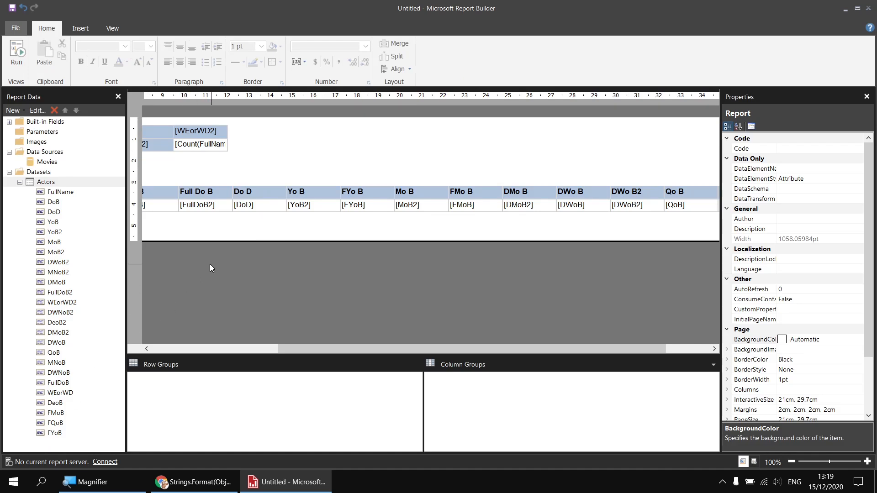
pyautogui.moveTo(334, 345); pyautogui.dragTo(208, 345)
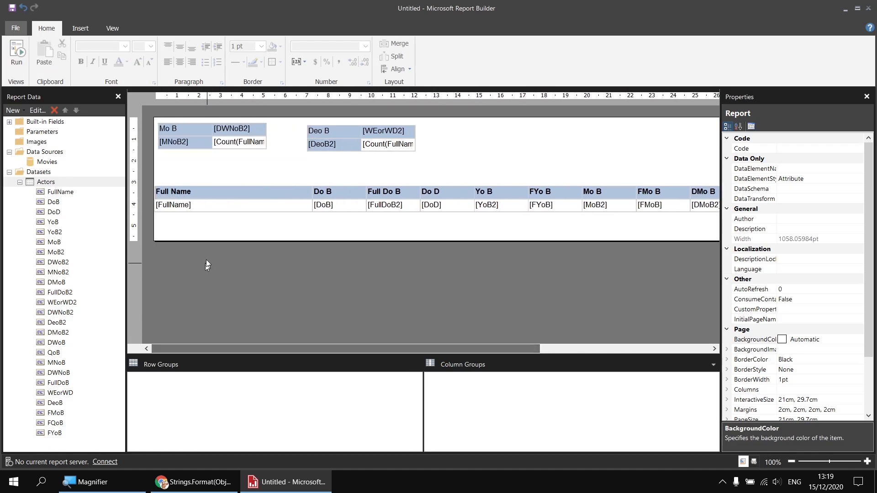